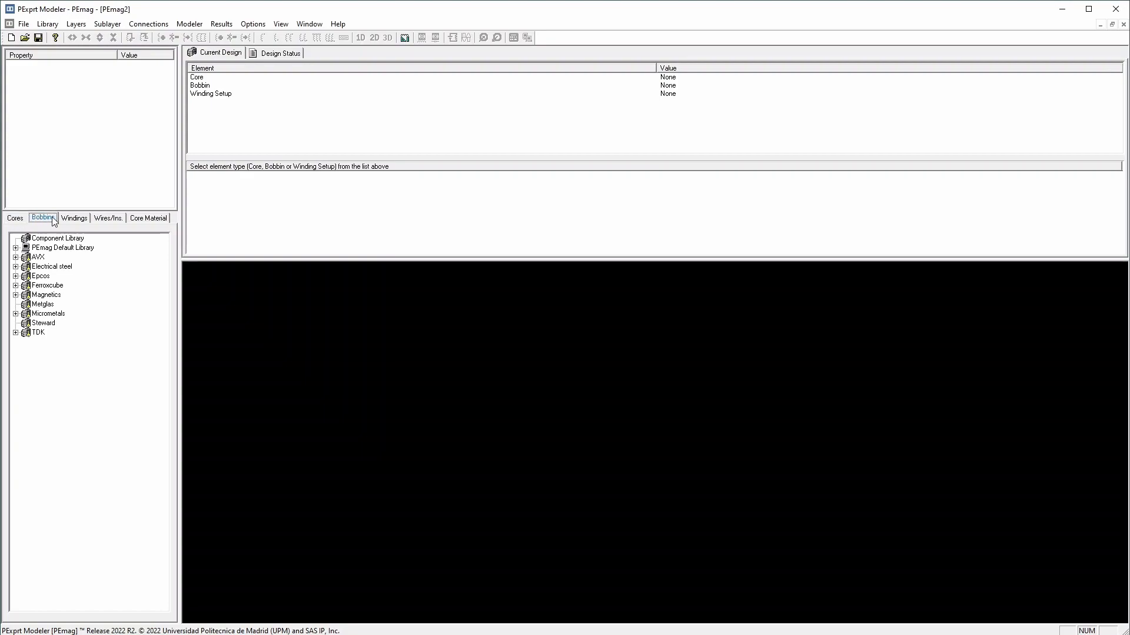
click(207, 54)
click(286, 54)
click(206, 54)
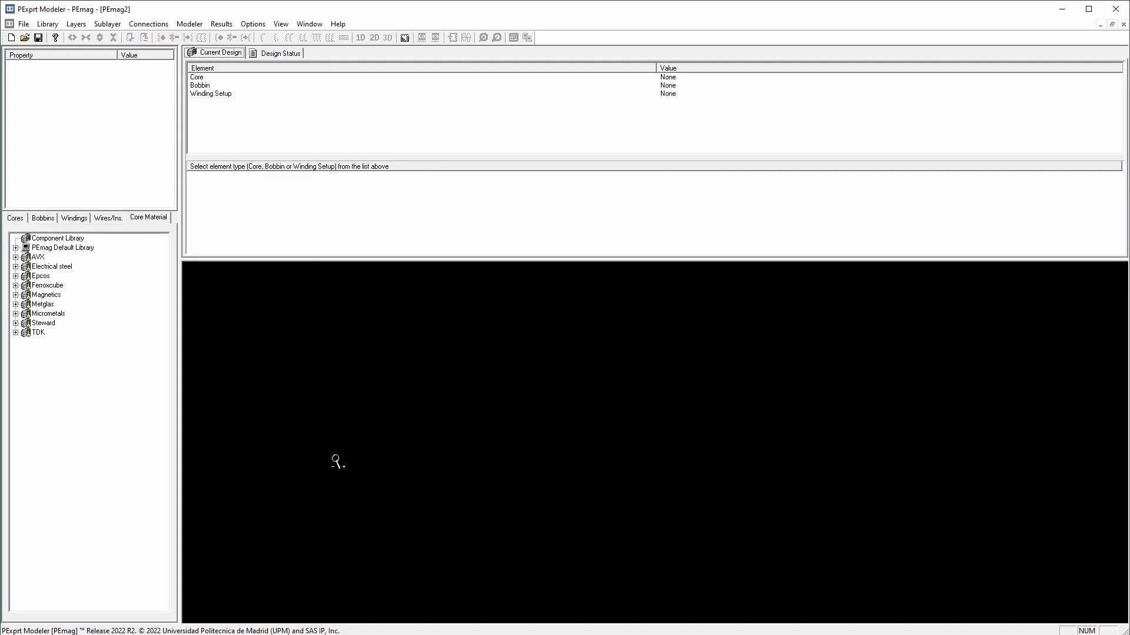
Look through the toroidal cores in the Magnetics library for the required part
click(14, 218)
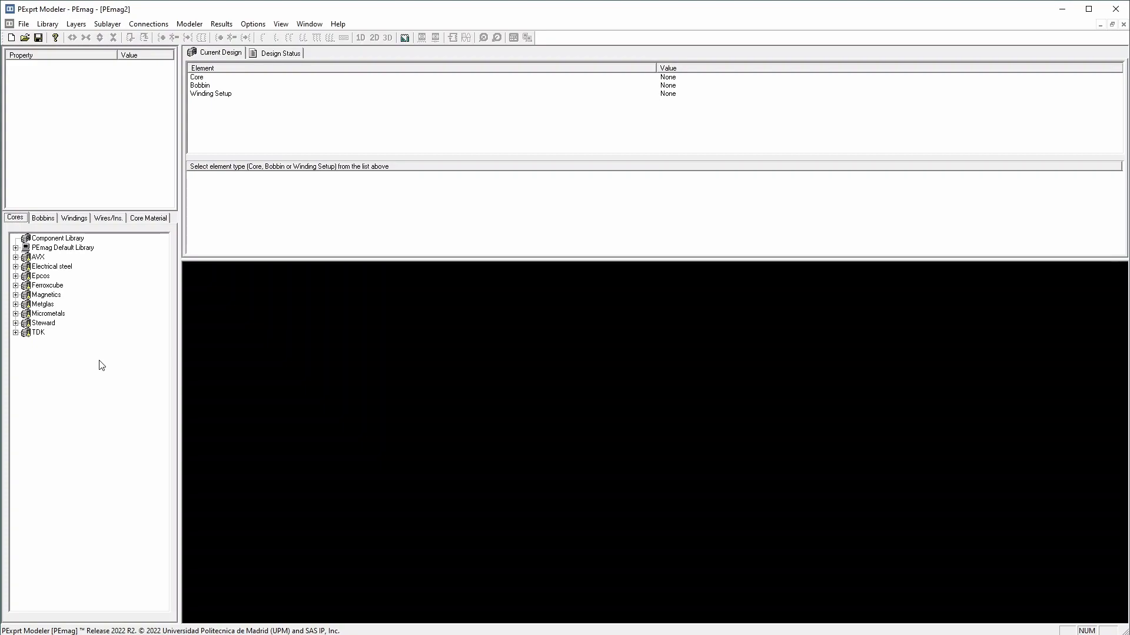
click(16, 294)
click(27, 380)
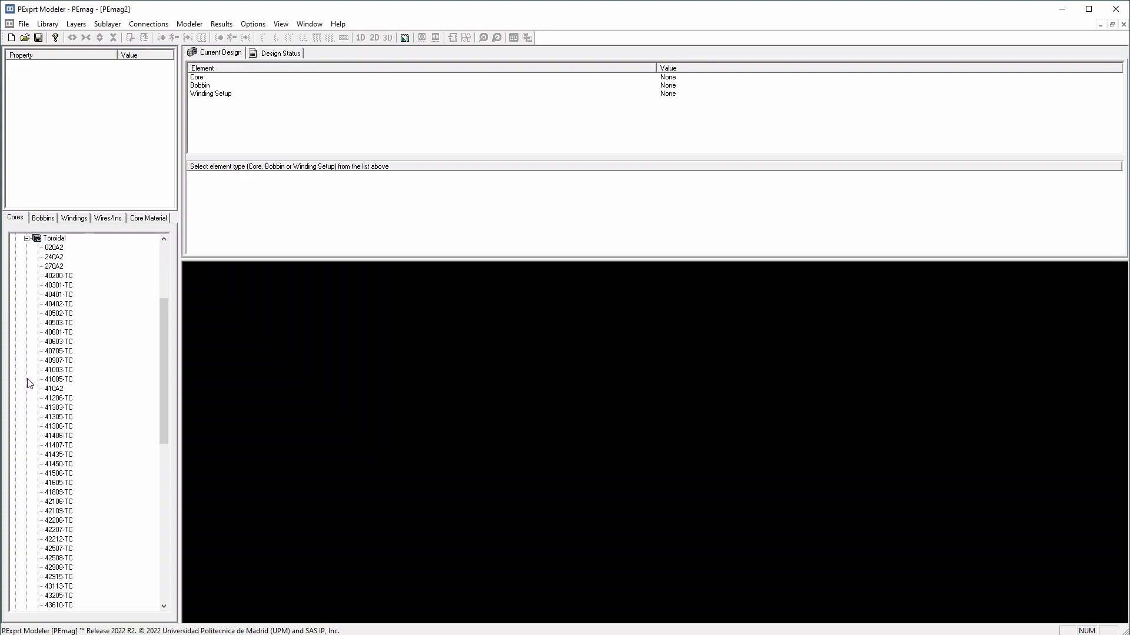
scroll(66, 439, down, 10)
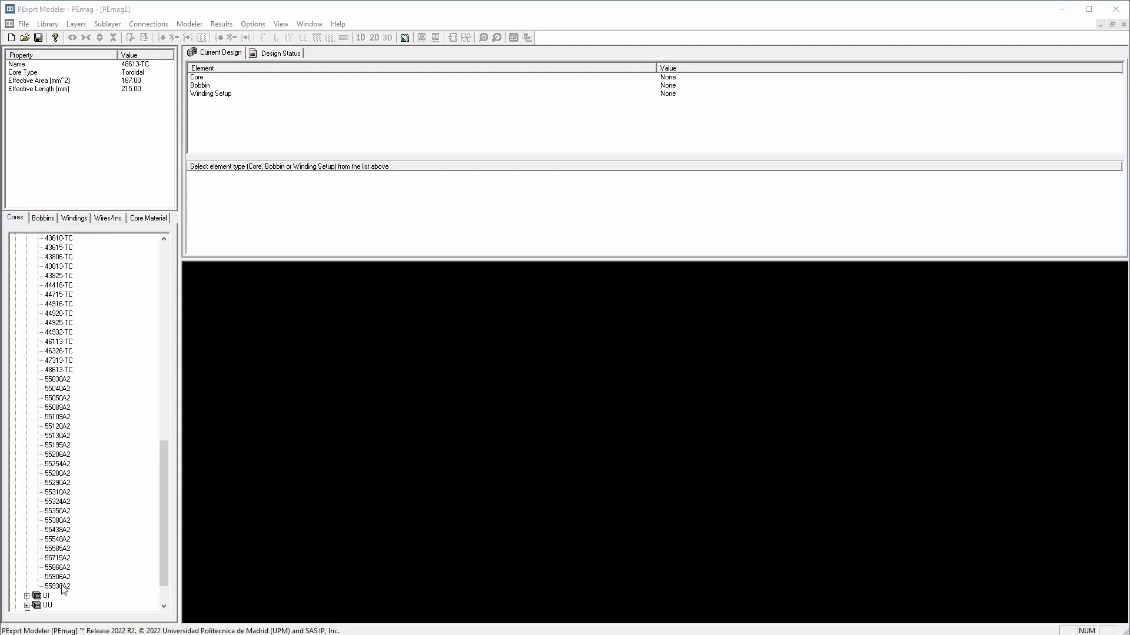
scroll(53, 459, up, 15)
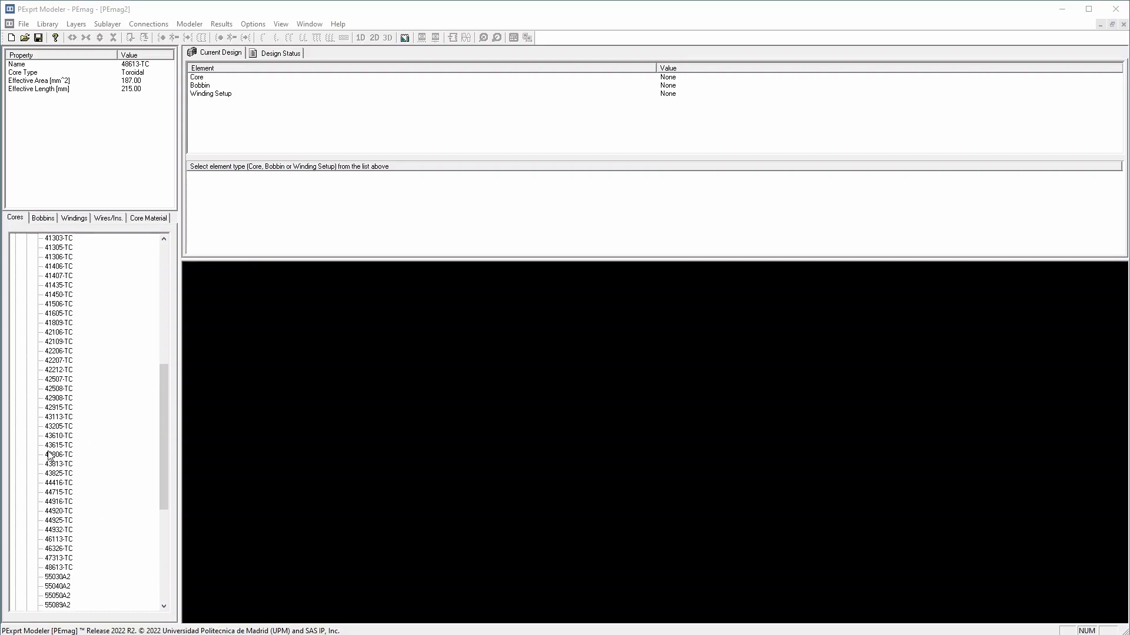
scroll(50, 456, up, 3)
click(27, 380)
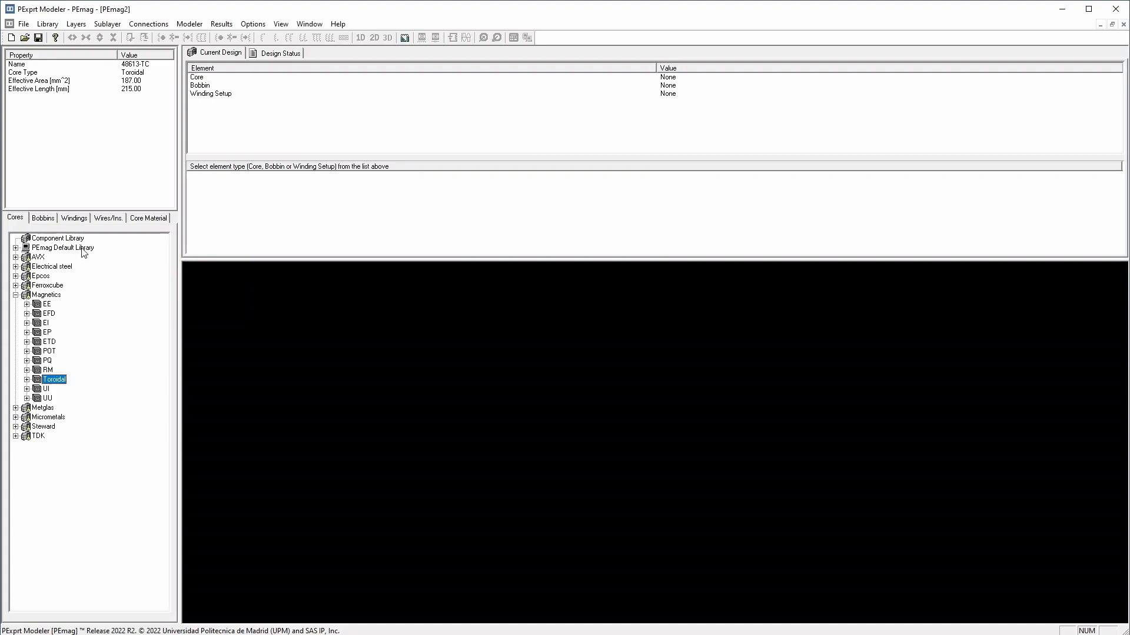
Add the Default Toroidal Core from the PEmag Default Library to the Component Library
click(16, 247)
click(15, 247)
click(61, 238)
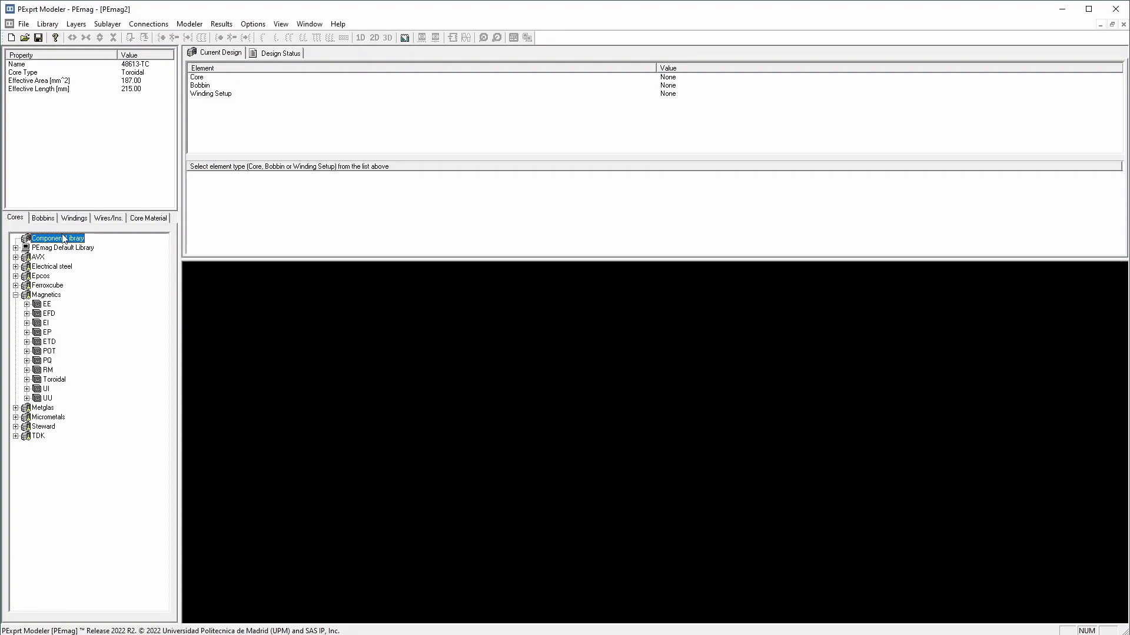
click(16, 295)
click(16, 248)
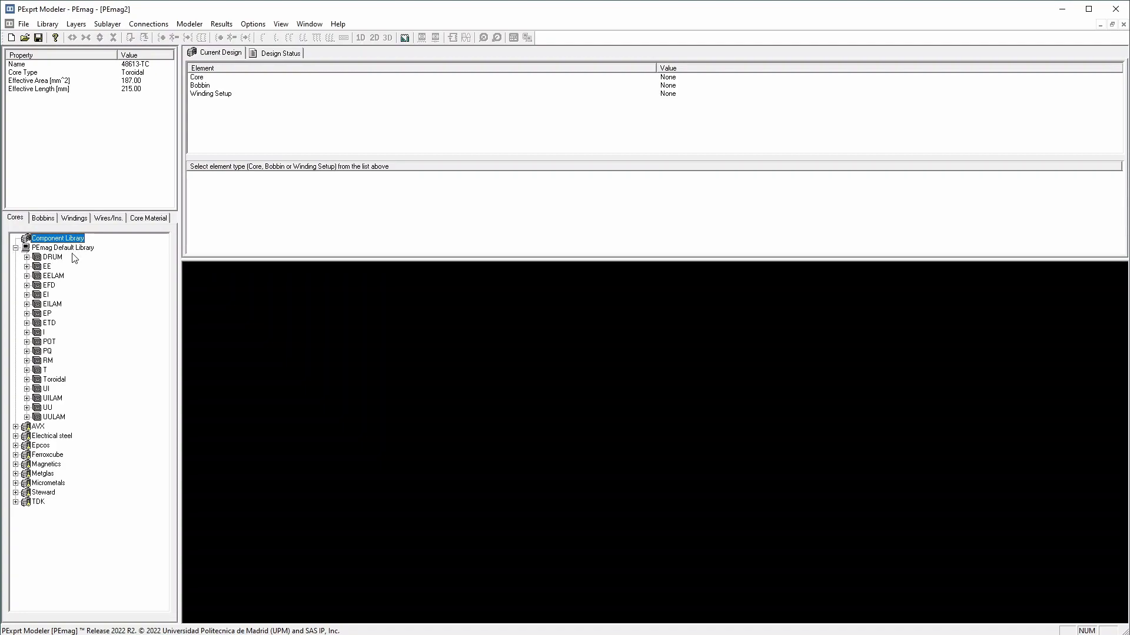
double_click(35, 380)
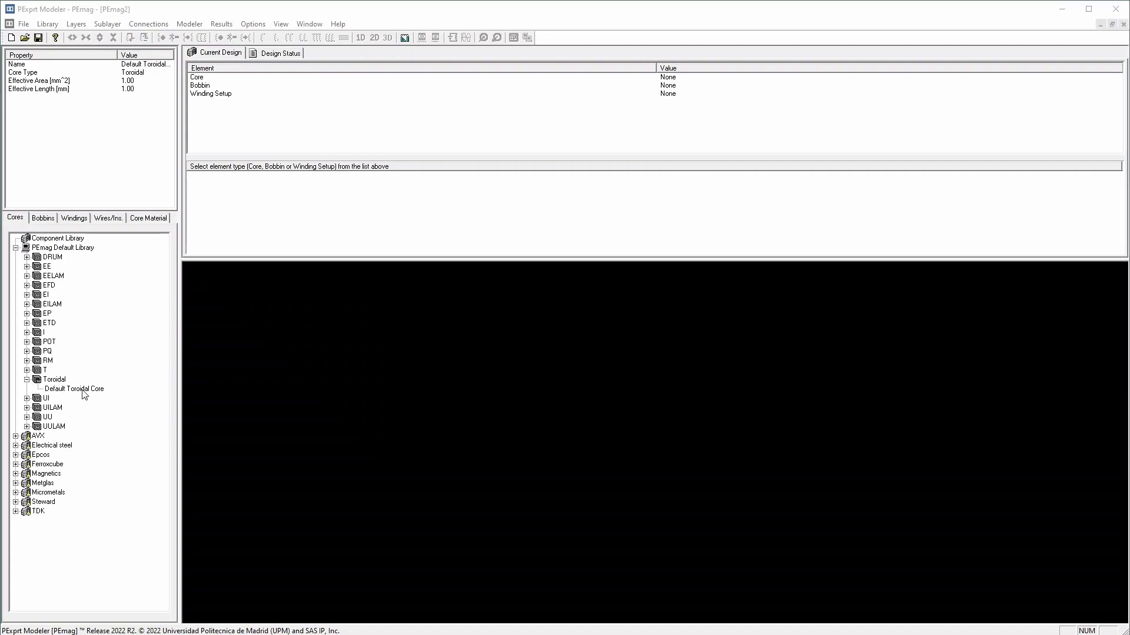
click(57, 238)
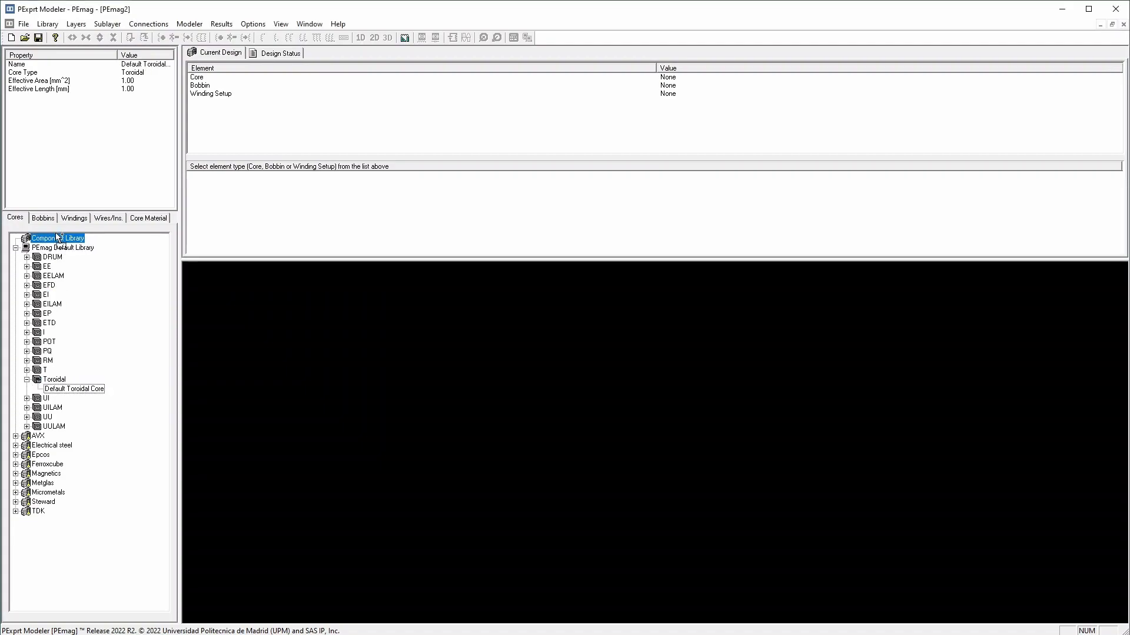
drag(56, 235, 62, 240)
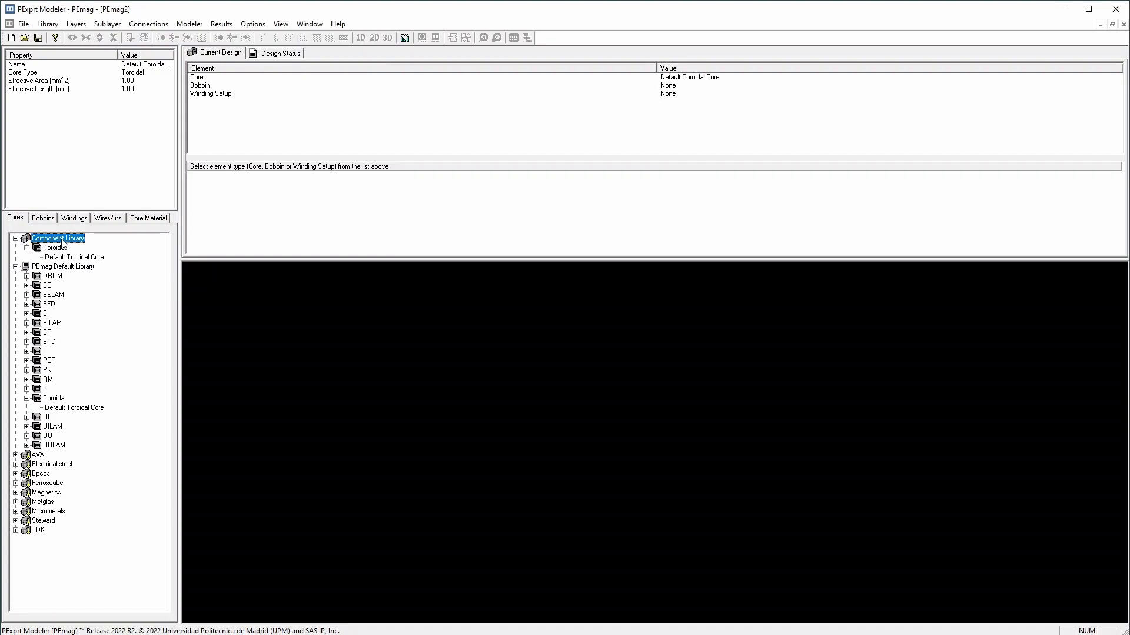
Open the properties of the Component Library's toroidal core and name it 55047
double_click(70, 257)
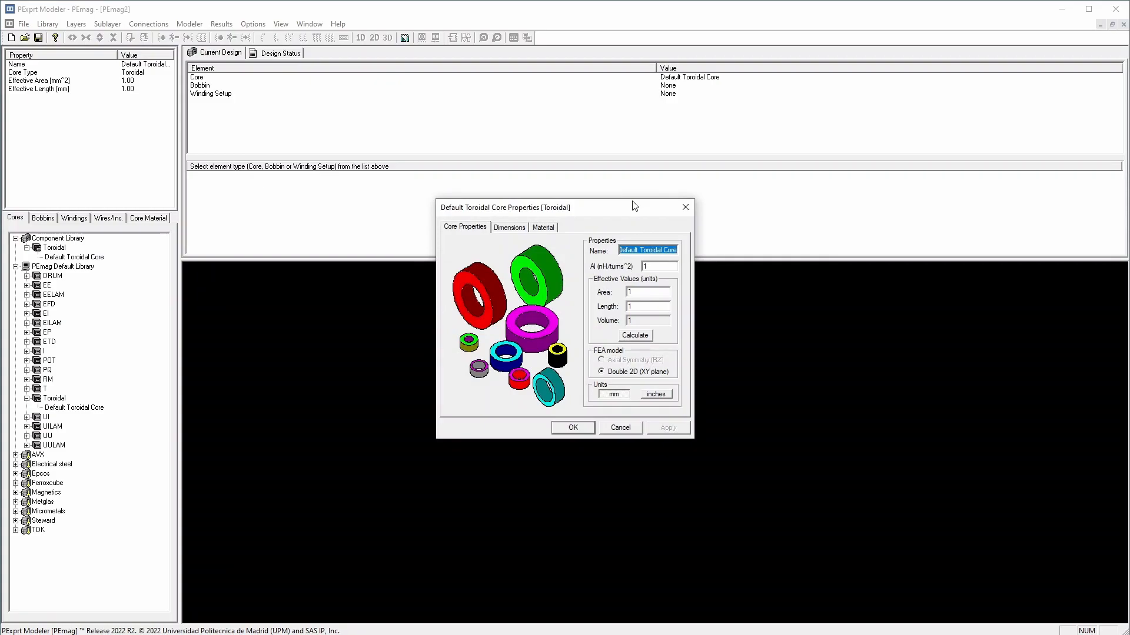
text(i5047)
Bring up the C055047A2.pdf datasheet in Adobe Acrobat Reader and place the core properties dialog beside it
key(alt+Tab)
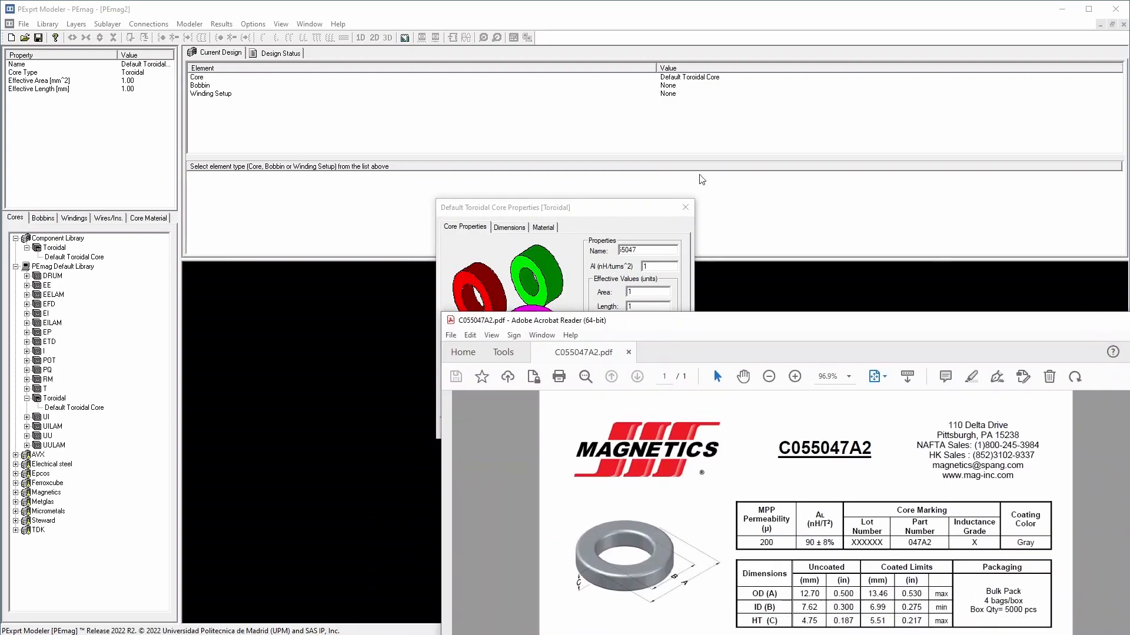
drag(561, 214, 293, 169)
key(alt+Tab)
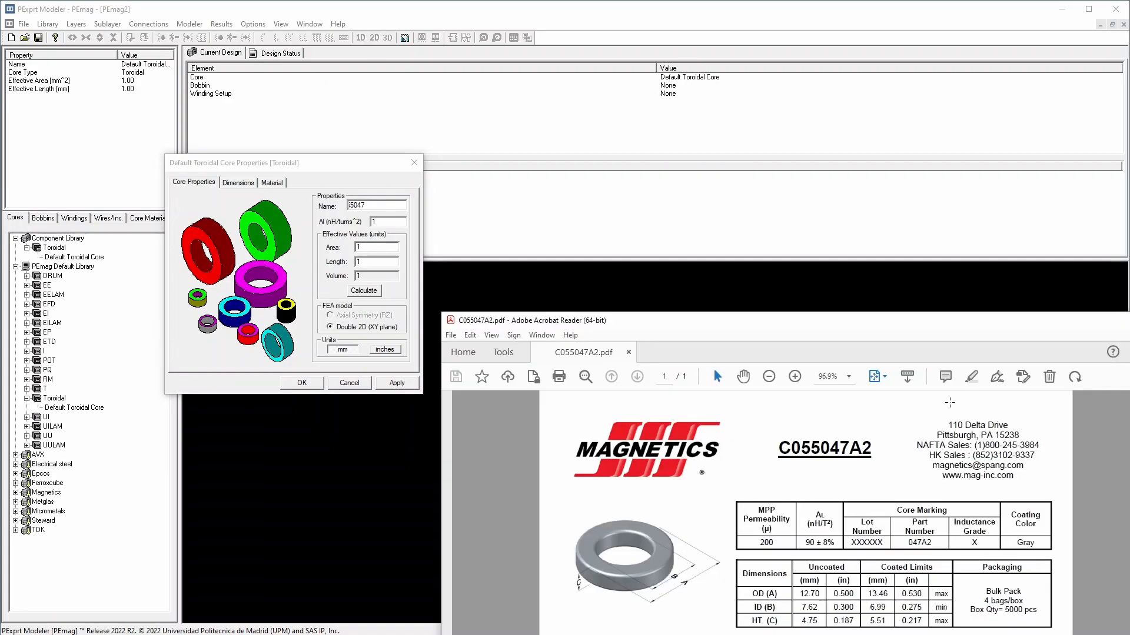
drag(890, 316, 826, 64)
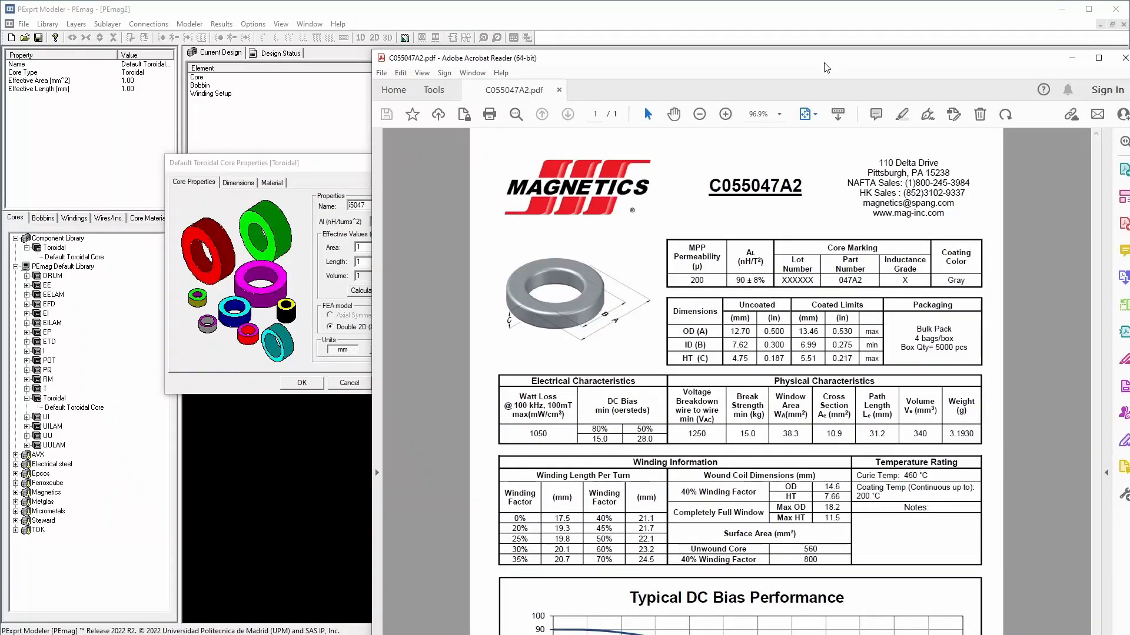
drag(322, 167, 233, 168)
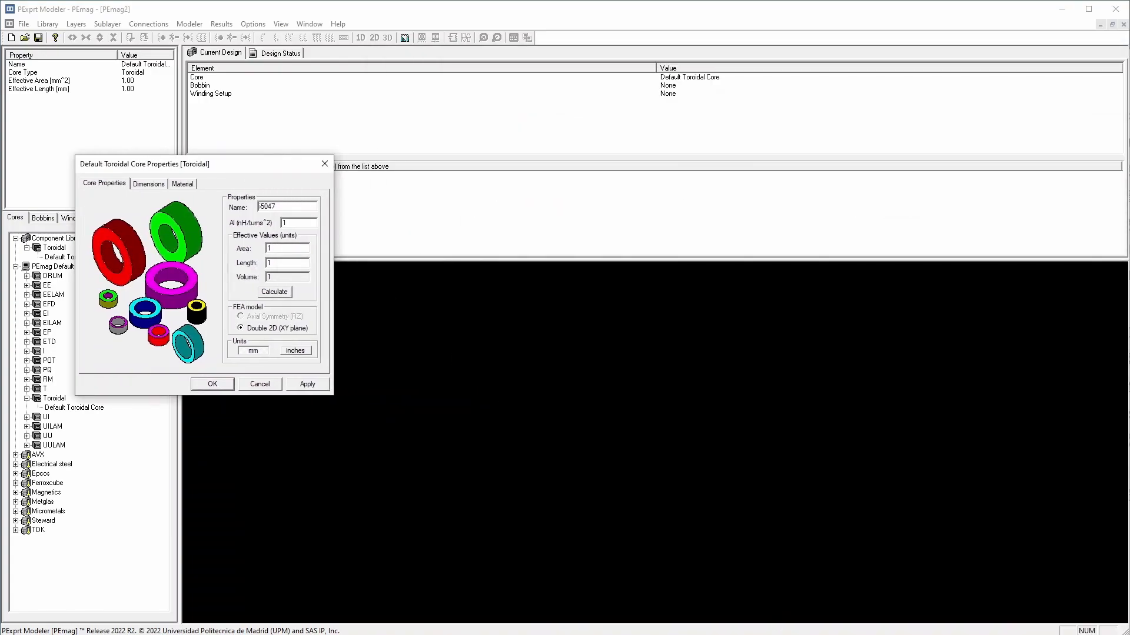
key(alt+Tab)
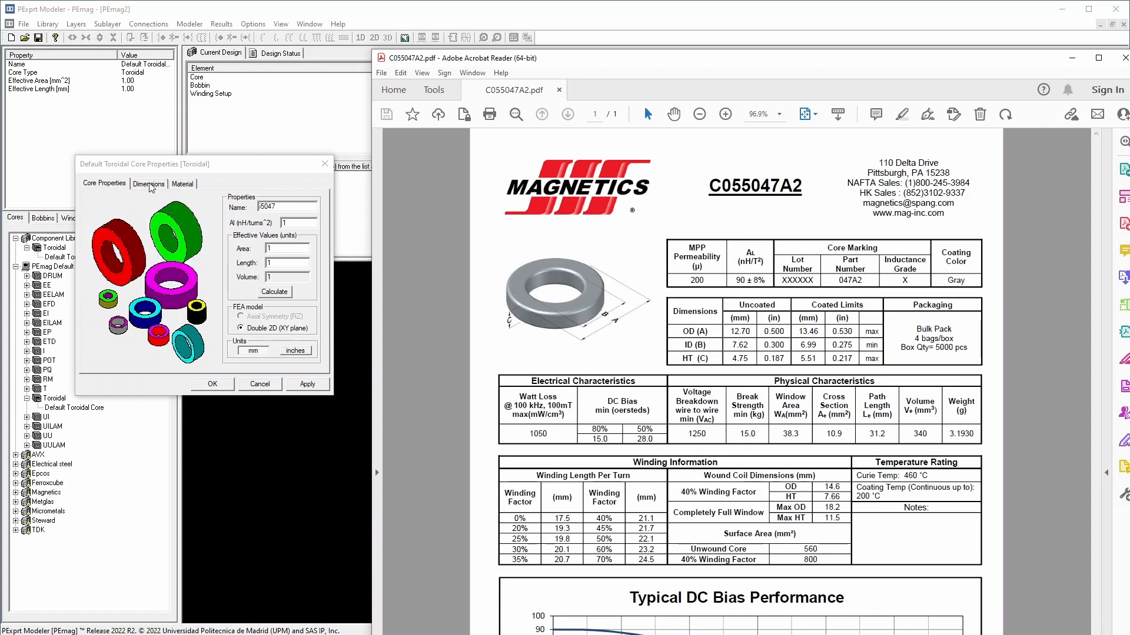
Review the toroidal core's dimension and material settings
click(166, 184)
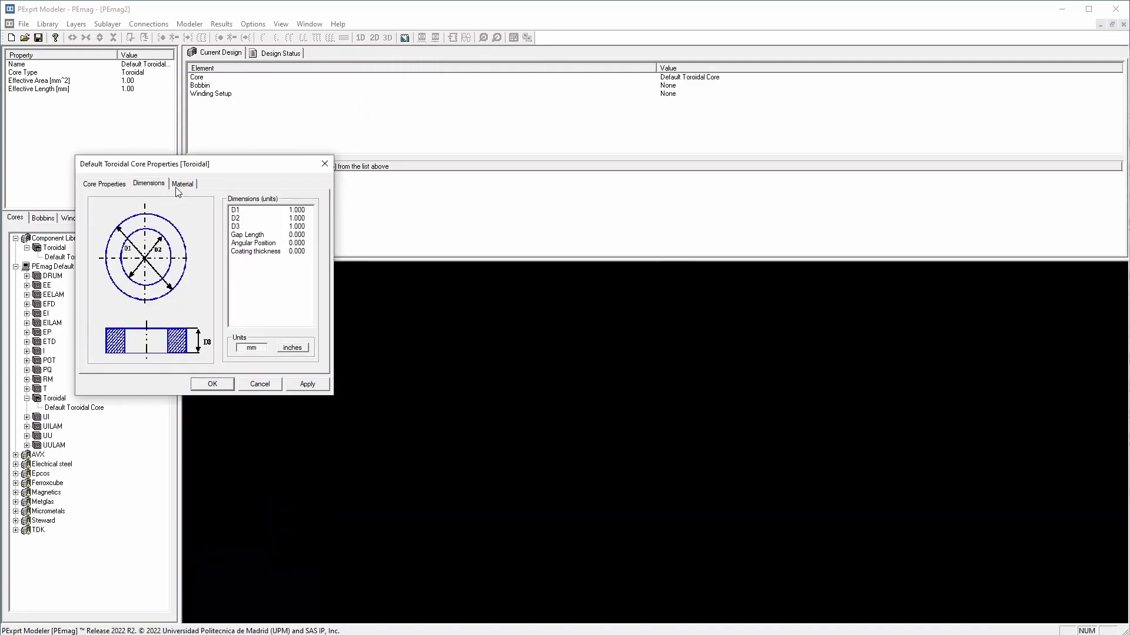
click(182, 186)
click(247, 310)
click(305, 226)
click(296, 210)
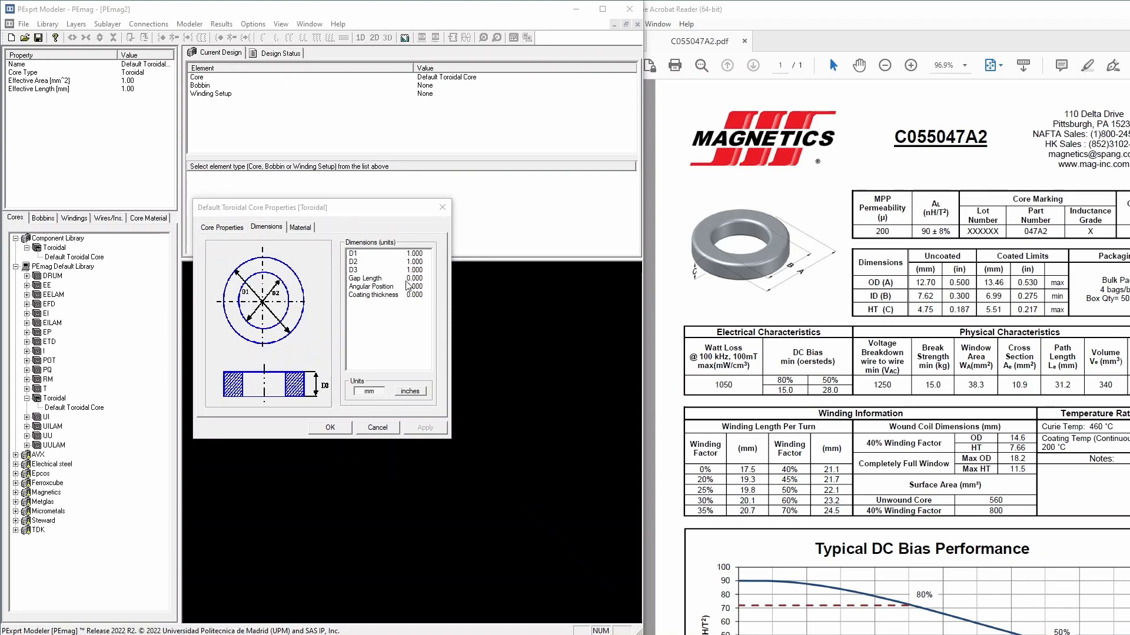
Set the toroidal core's outer diameter D1 to 12.7 mm
click(371, 398)
click(371, 397)
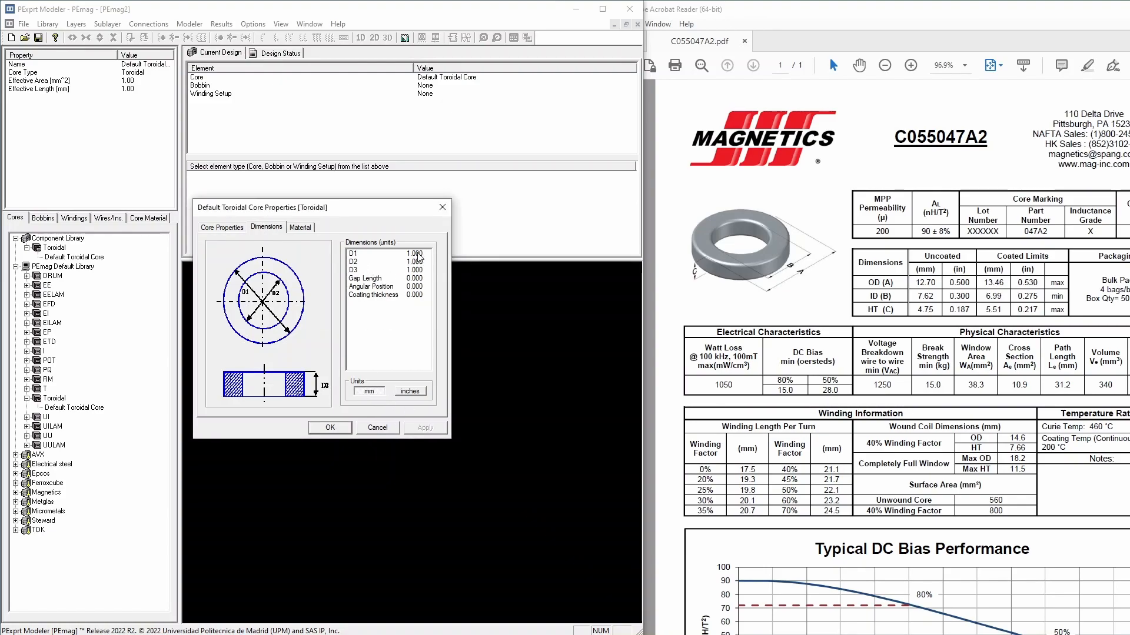
text(12.7)
key(Return)
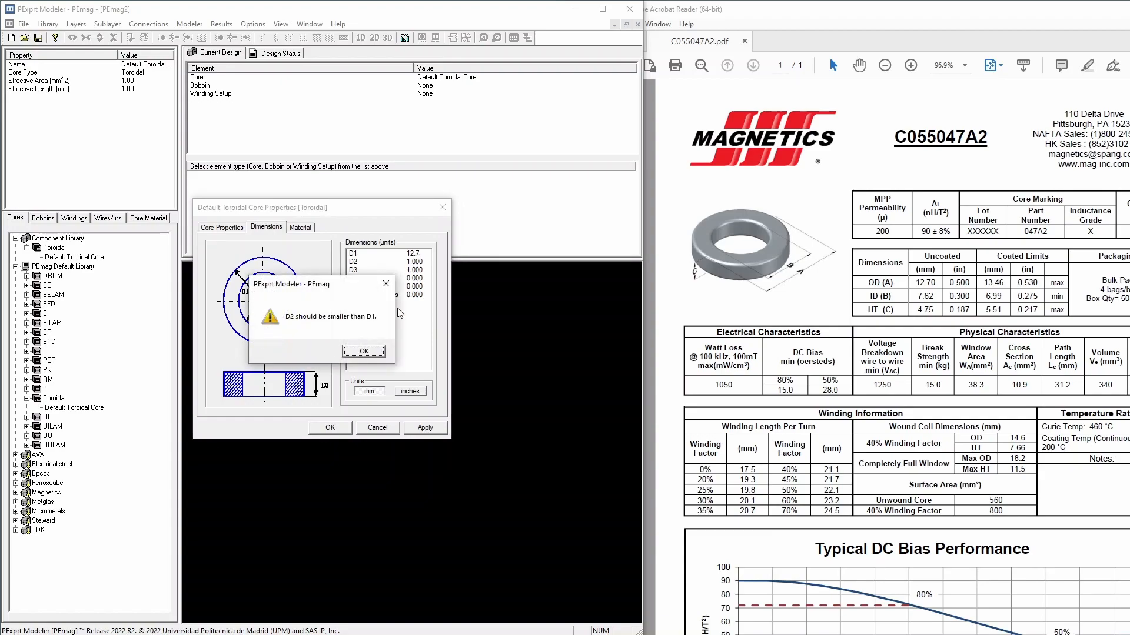
click(363, 352)
Set the toroidal core's inner diameter D2 to 7.62 mm and its height D3 to 4.75 mm
click(402, 263)
text(7.62)
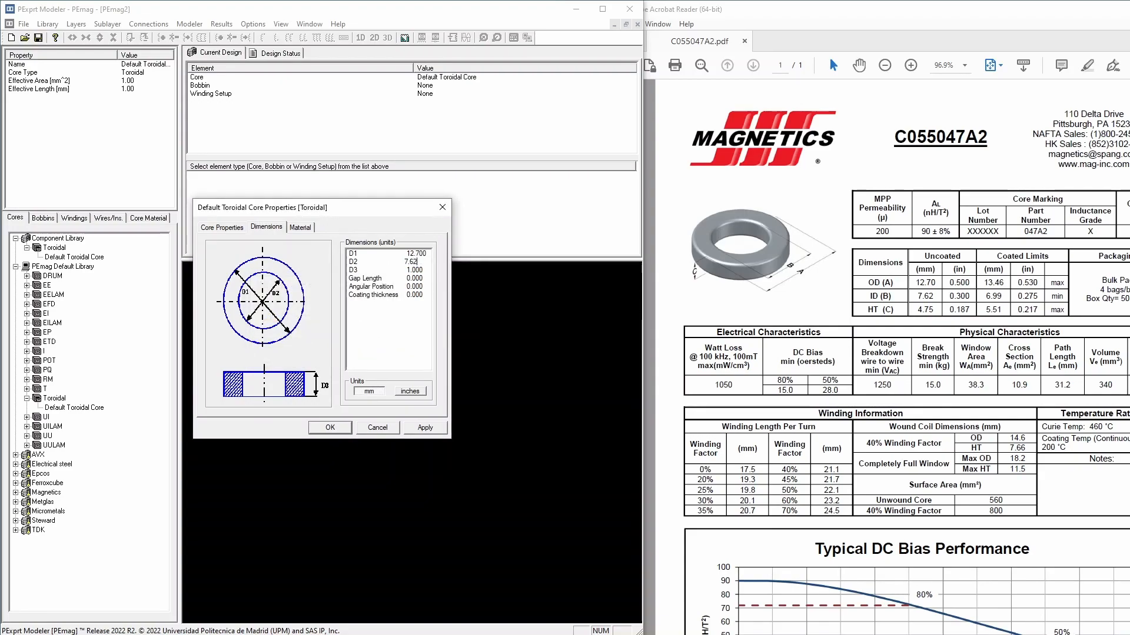
key(Return)
text(4.75)
key(Tab)
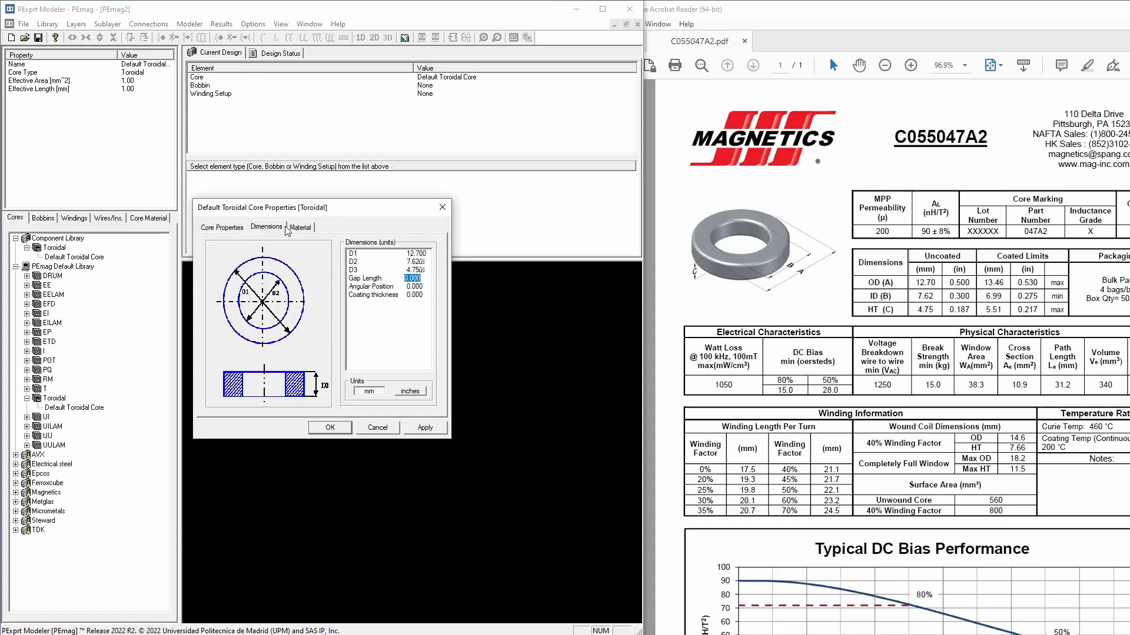
Try to name the core 55047 with an Al value of 90 nH/turns^2, then cancel the core properties
click(222, 228)
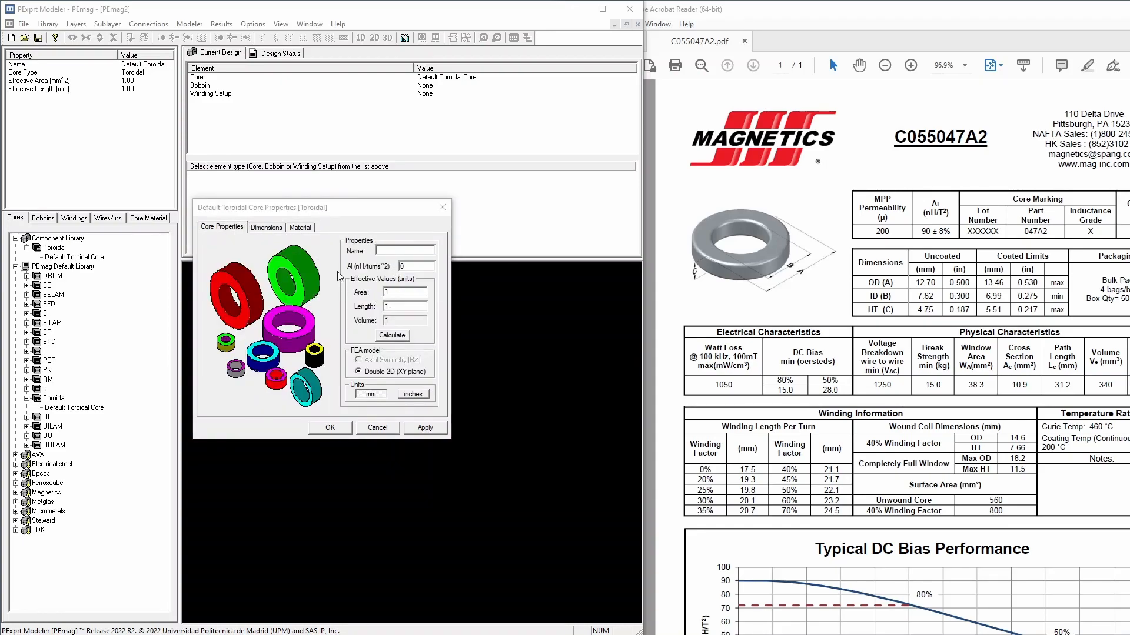
click(394, 251)
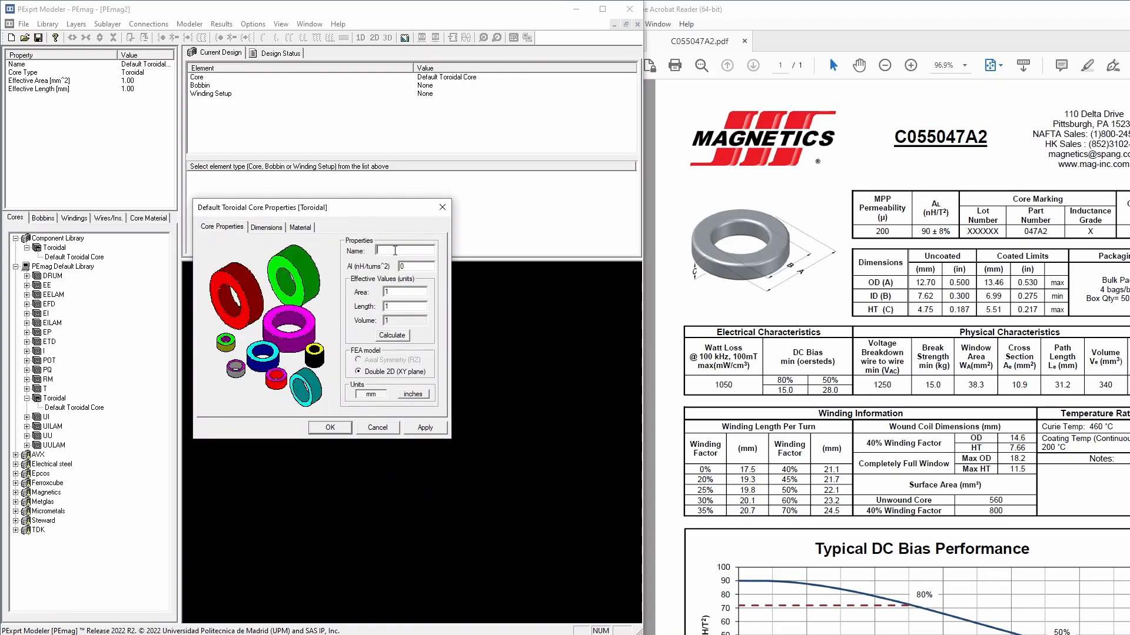
text(55047)
key(Tab)
text(90)
click(257, 228)
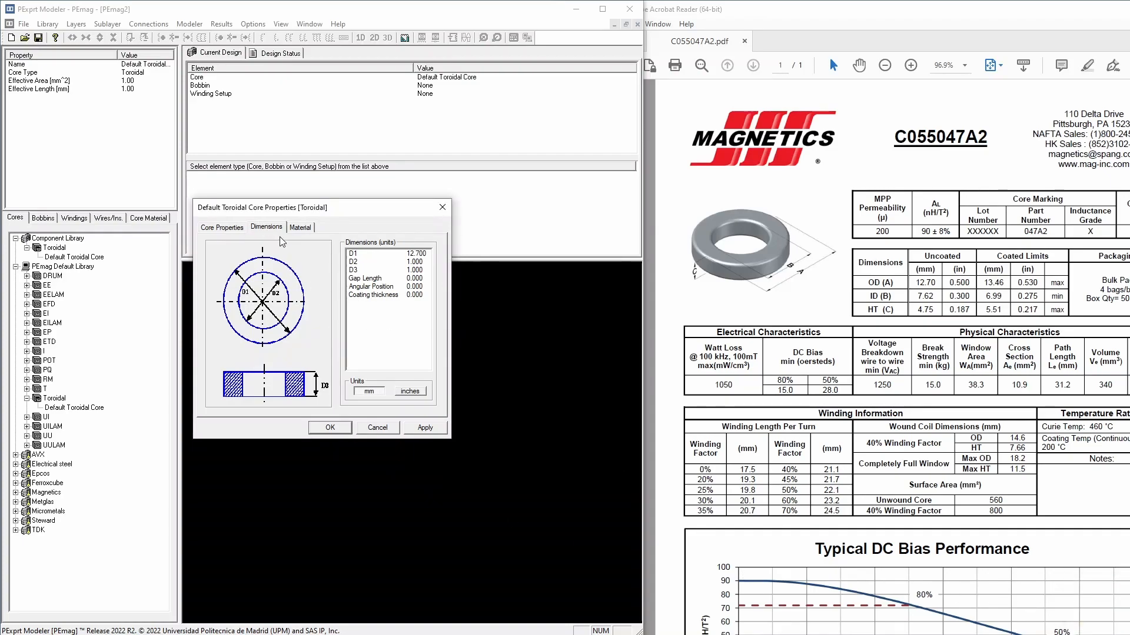
drag(1120, 588, 388, 306)
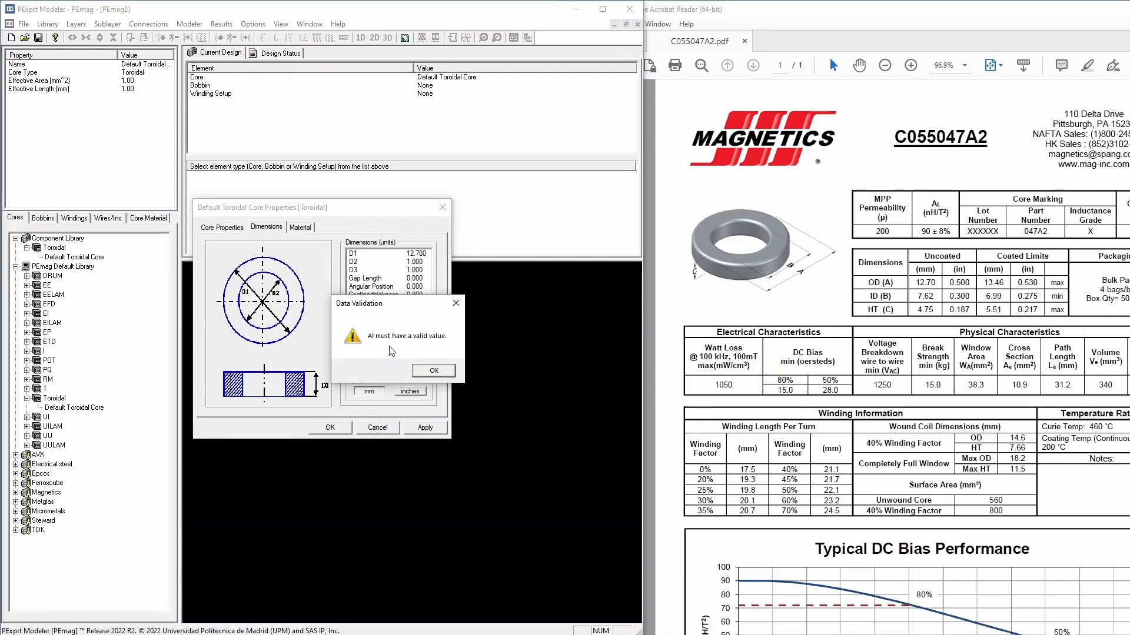
click(434, 371)
click(377, 427)
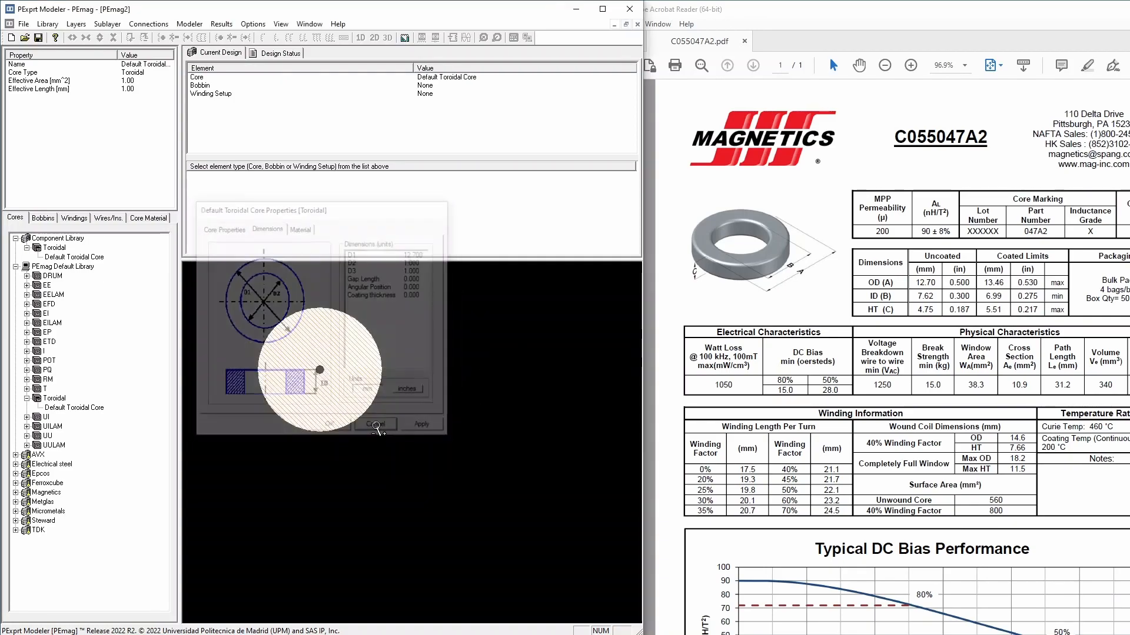
Reopen the Component Library core's properties and set its Al value to 90 nH/turns^2
double_click(66, 257)
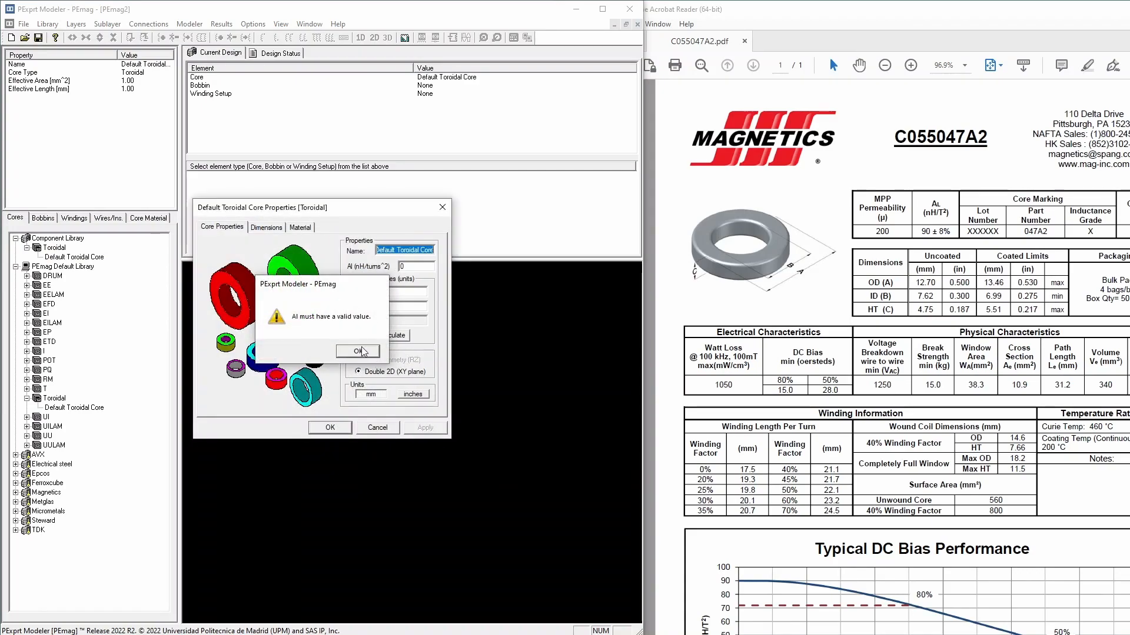
click(419, 266)
key(BackSpace)
text(90)
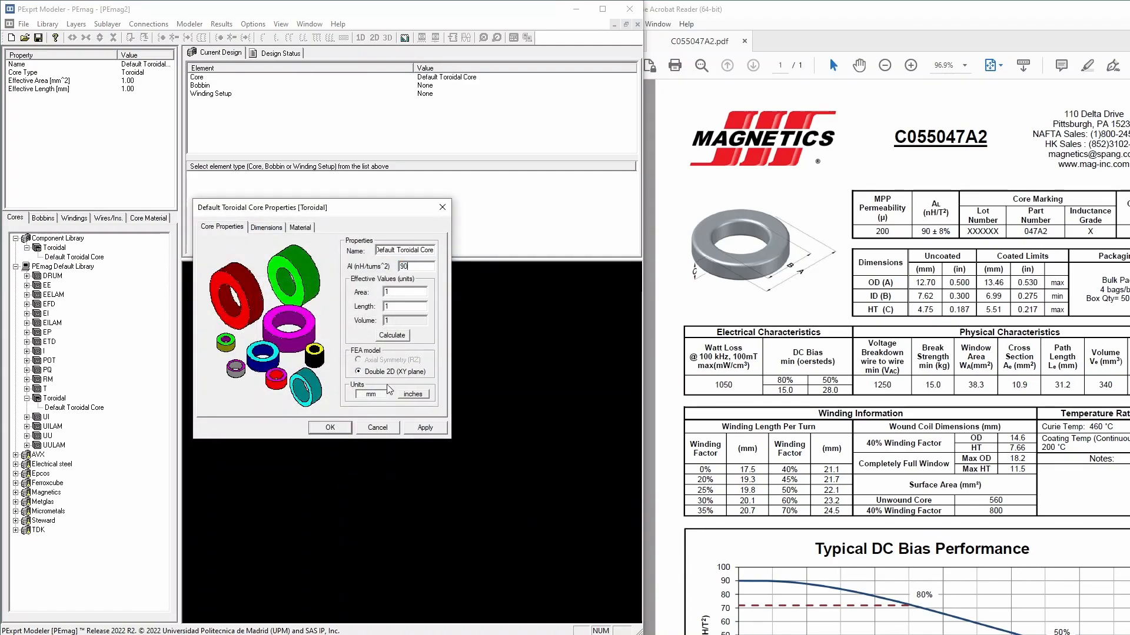
click(312, 429)
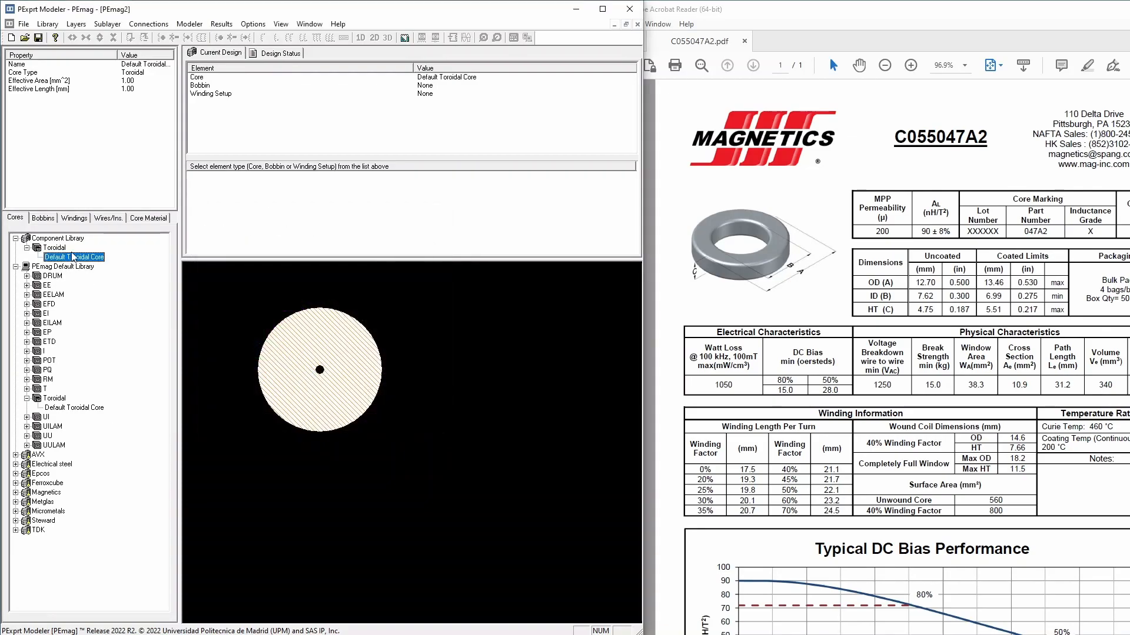
Rename the Component Library's Default Toroidal Core as 55047
double_click(73, 257)
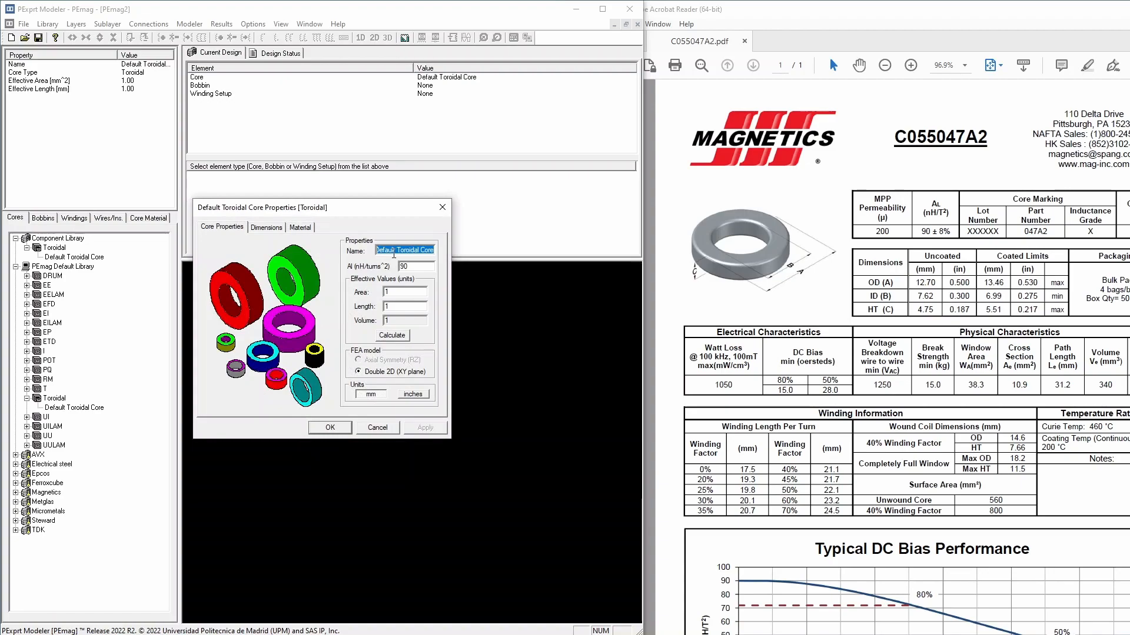
text(55047)
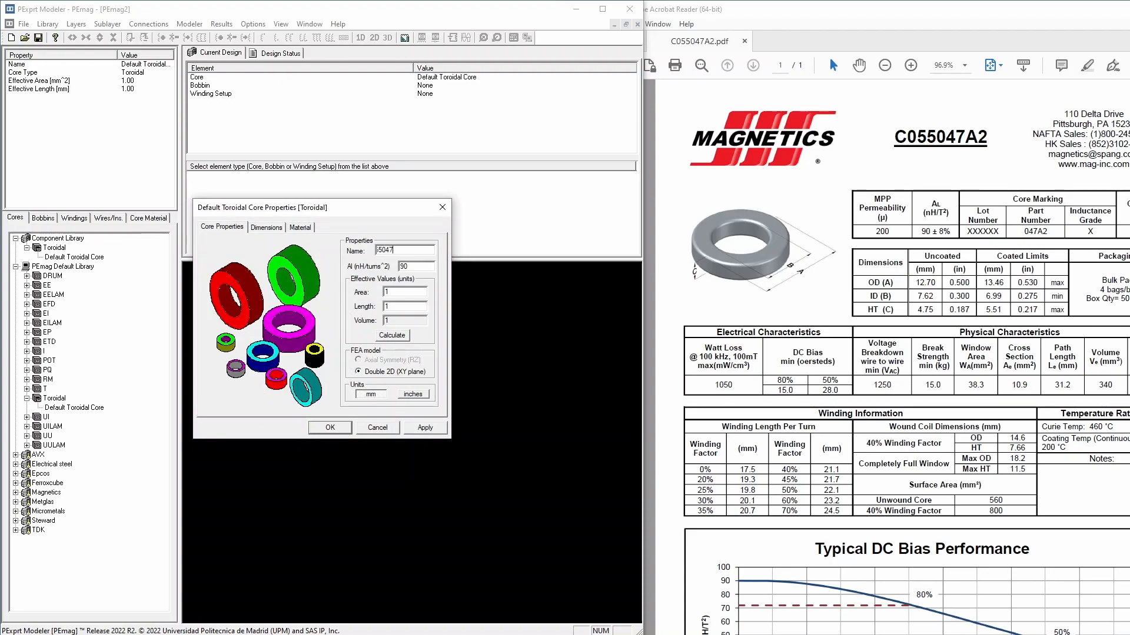
click(425, 427)
click(346, 428)
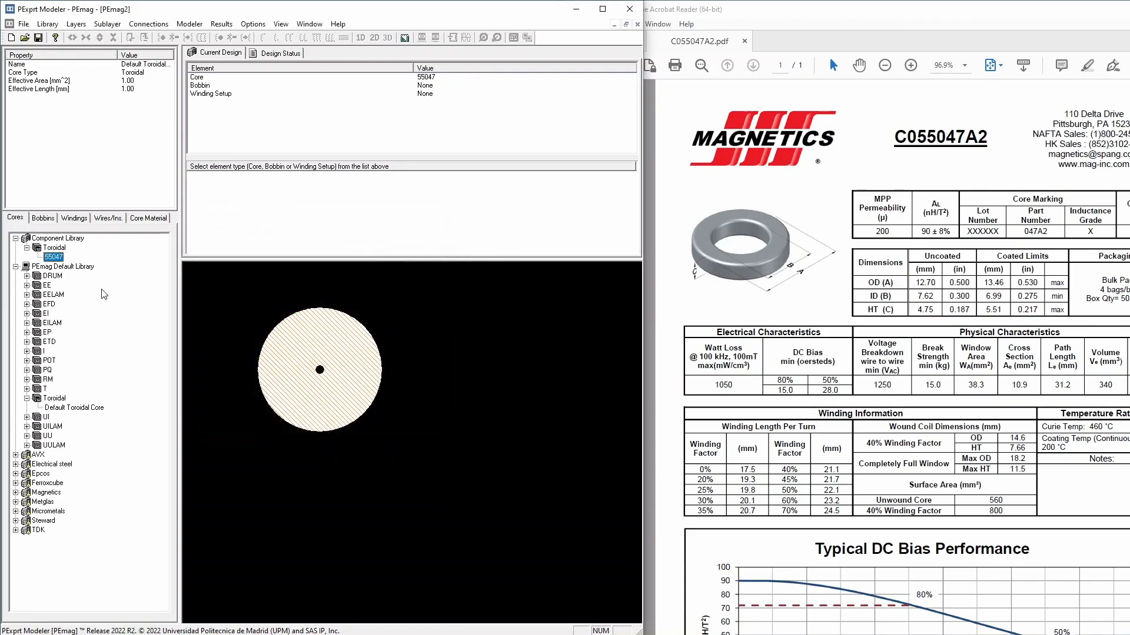
Set the inner diameter D2 of the Component Library's 55047 core to 7.62 mm
double_click(54, 258)
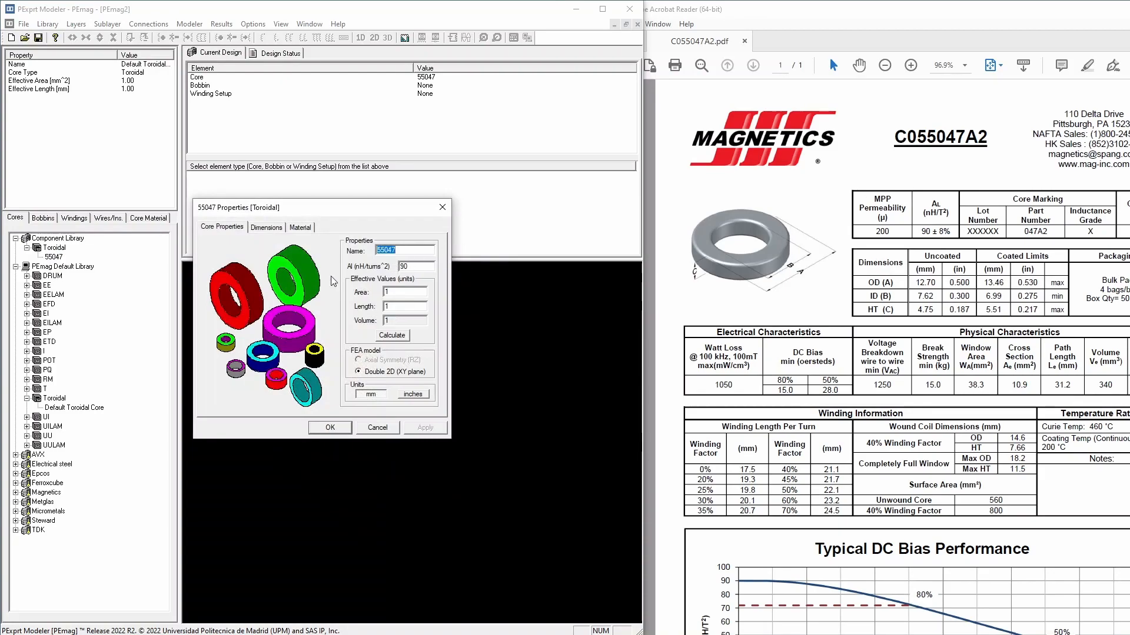
key(ctrl+Tab)
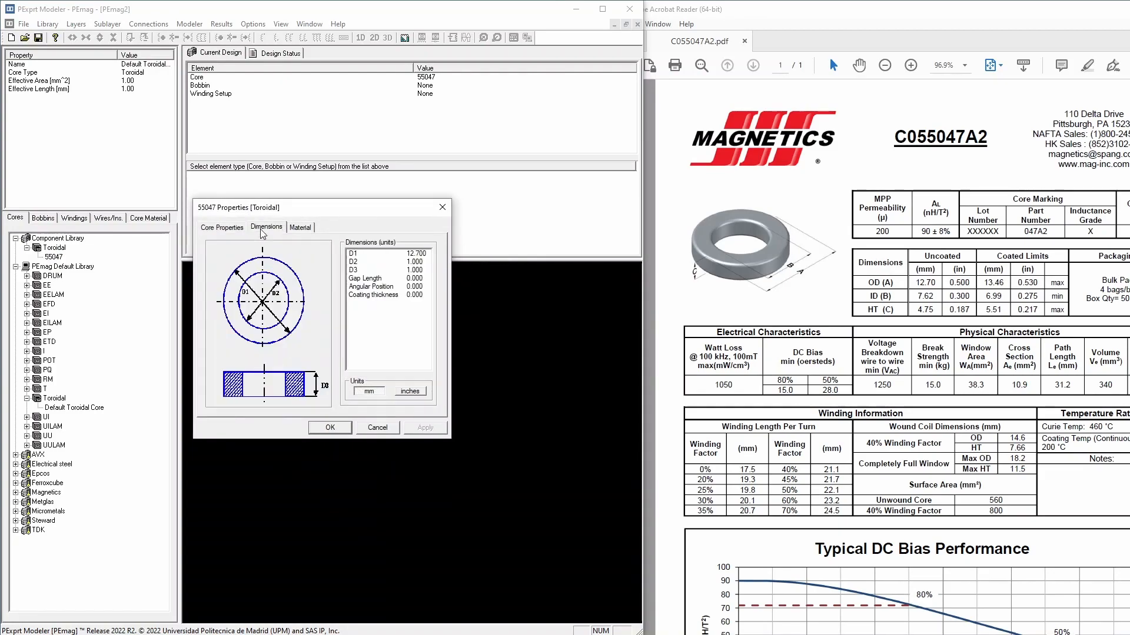
double_click(415, 270)
click(409, 262)
drag(405, 262, 424, 266)
text(7.62)
click(414, 270)
text(4)
text(.)
key(Return)
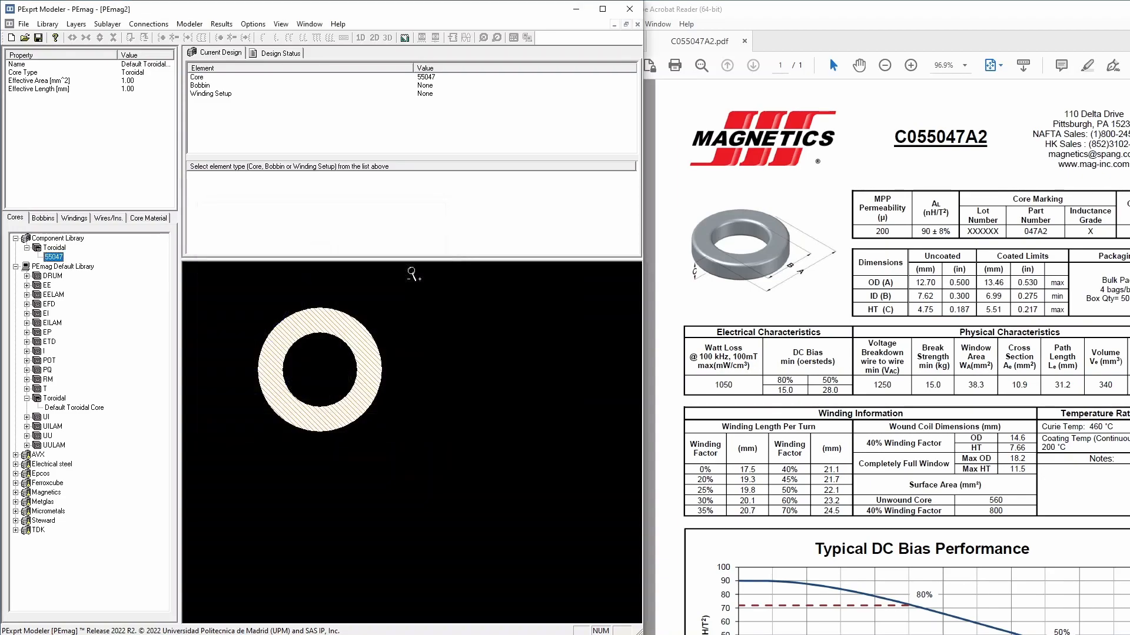
Reopen the 55047 core's properties, set its height D3 to 4.75 mm and accept the dimensions
click(54, 258)
double_click(53, 258)
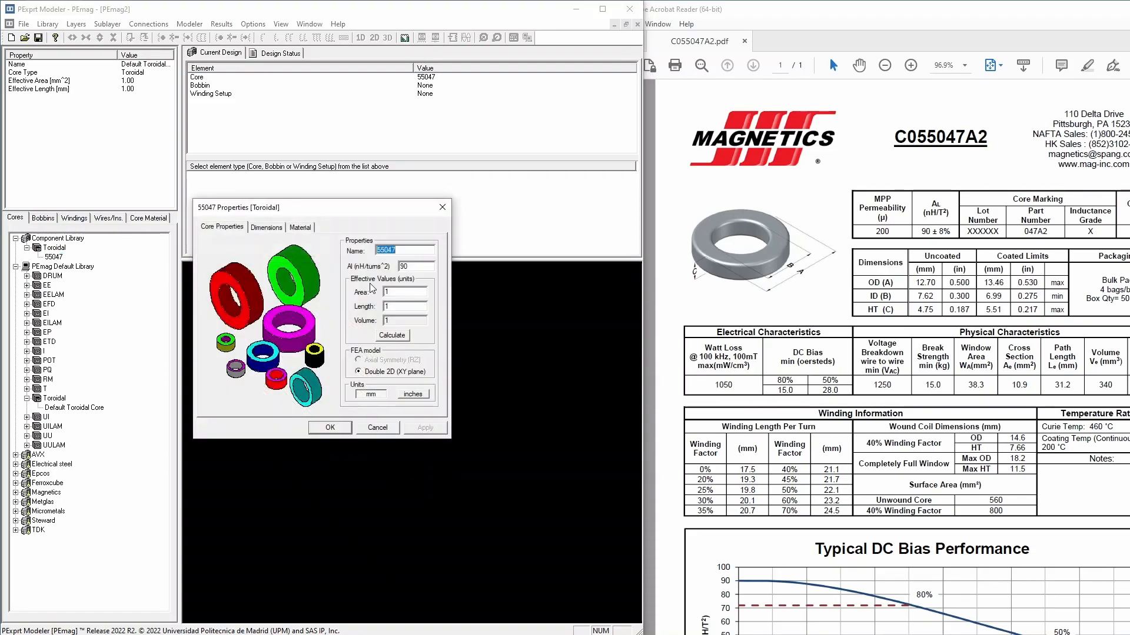
click(266, 227)
click(406, 269)
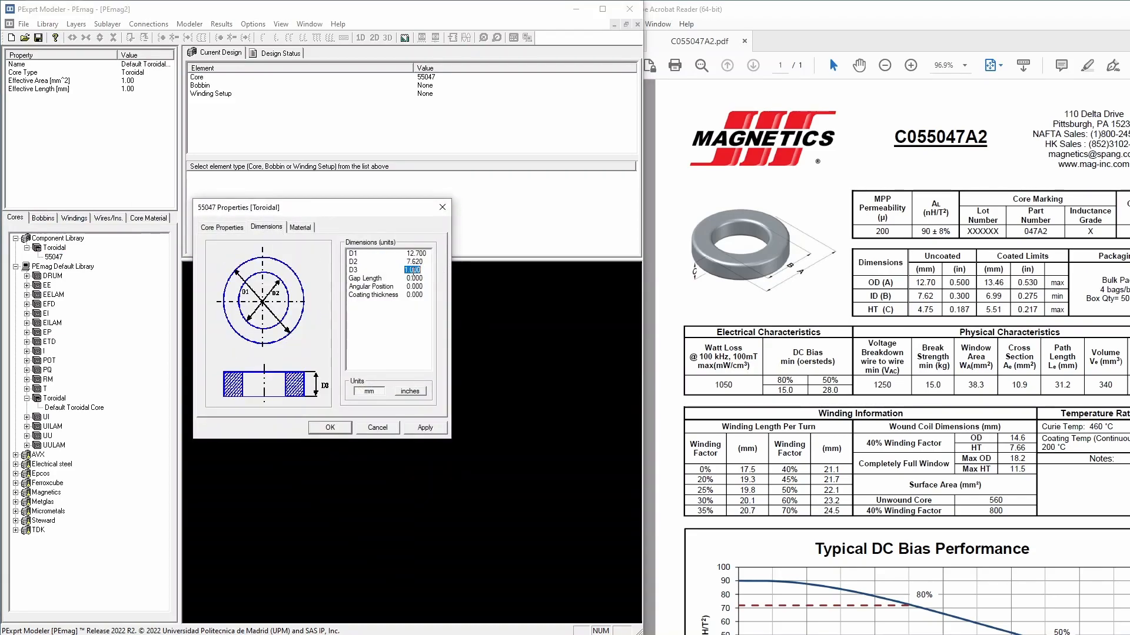
double_click(405, 269)
text(4)
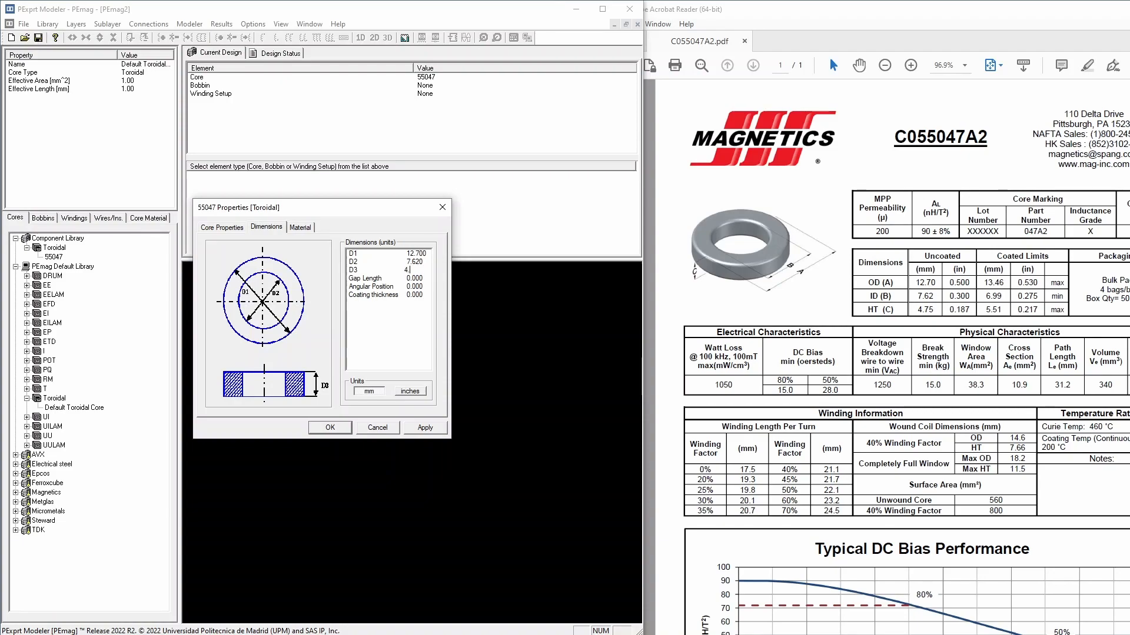
text(.75)
key(Tab)
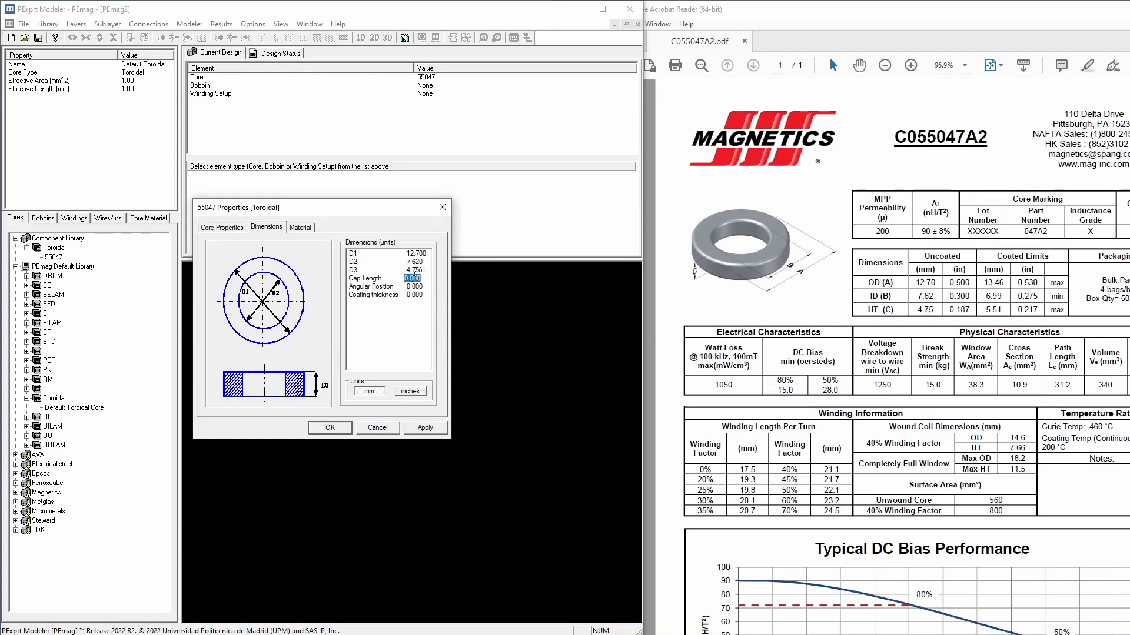
click(425, 427)
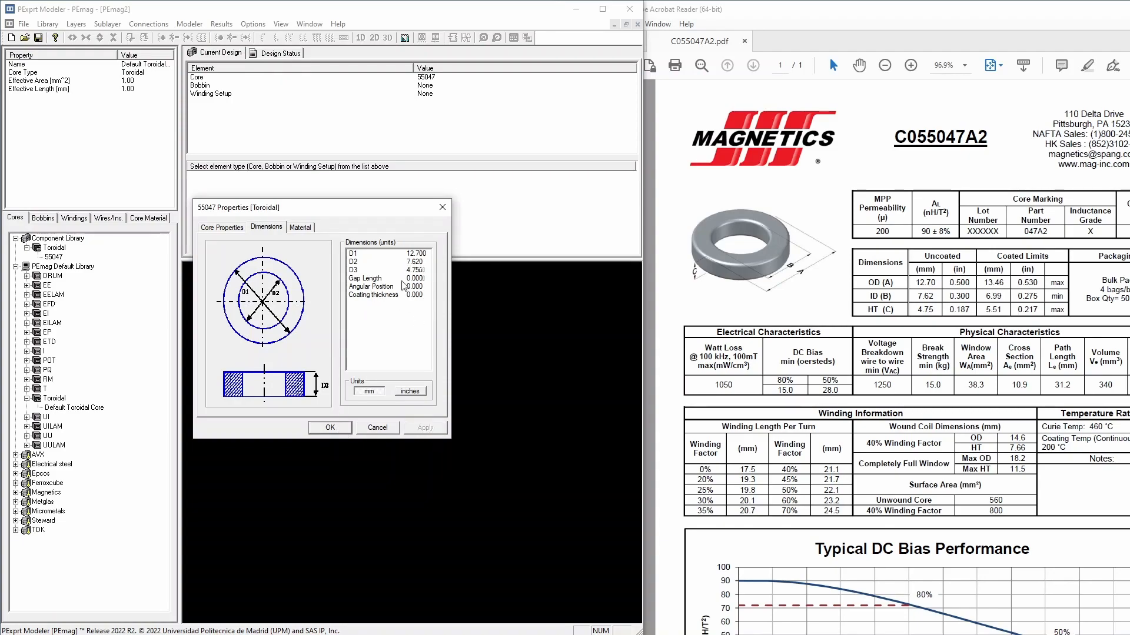
click(418, 270)
click(419, 270)
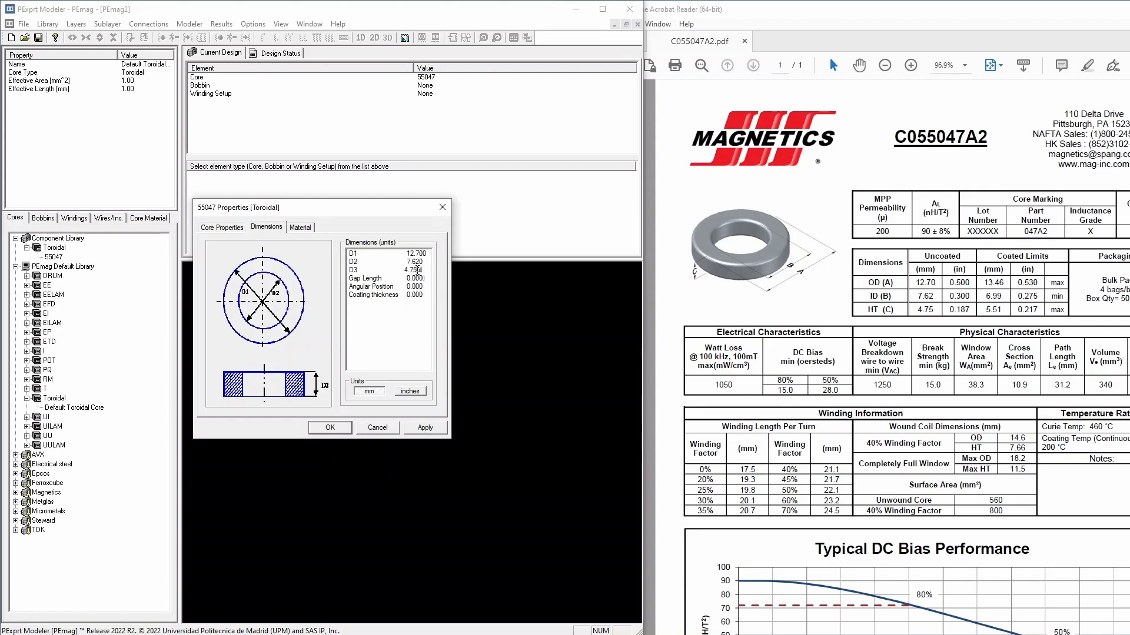
click(222, 227)
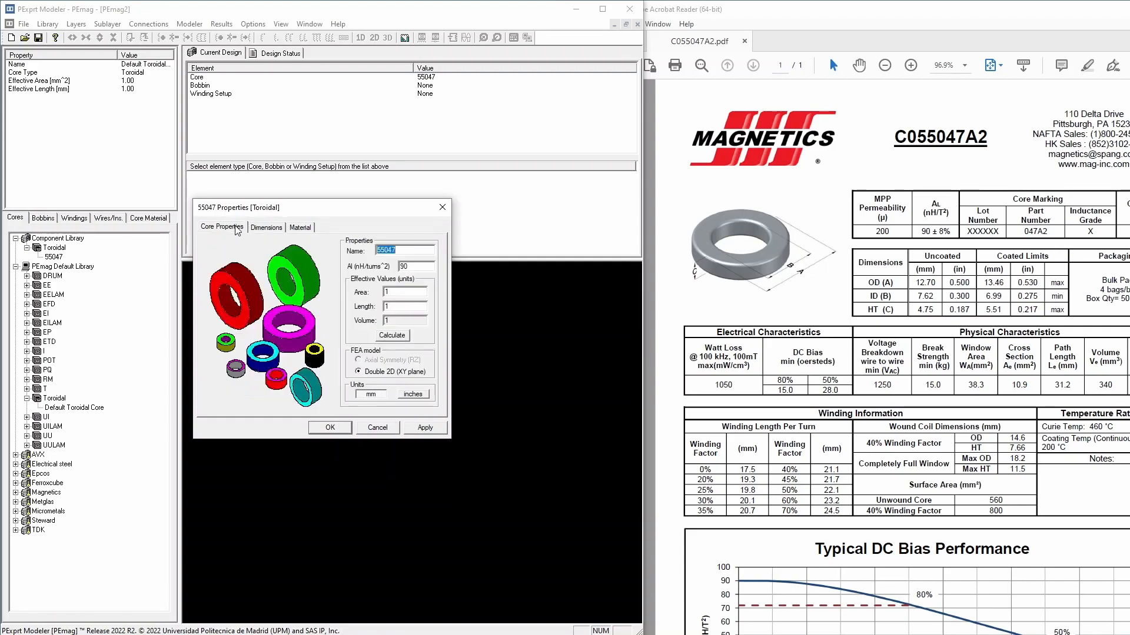
click(277, 229)
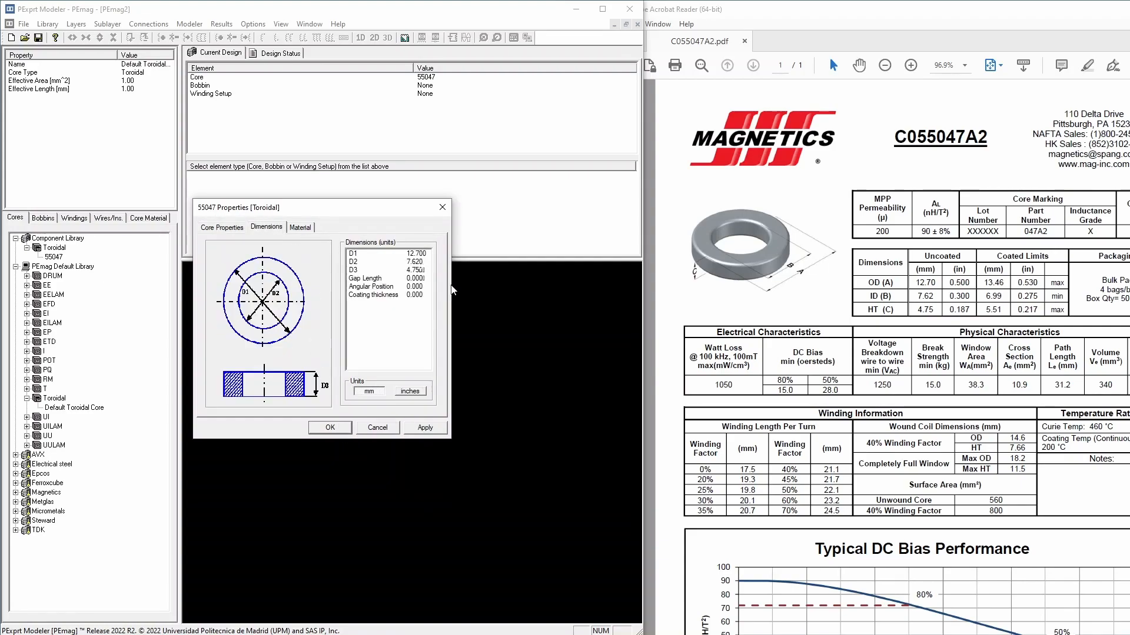
click(336, 432)
Calculate the 55047 core's effective area, length and volume from its dimensions and compare them with the datasheet
double_click(54, 257)
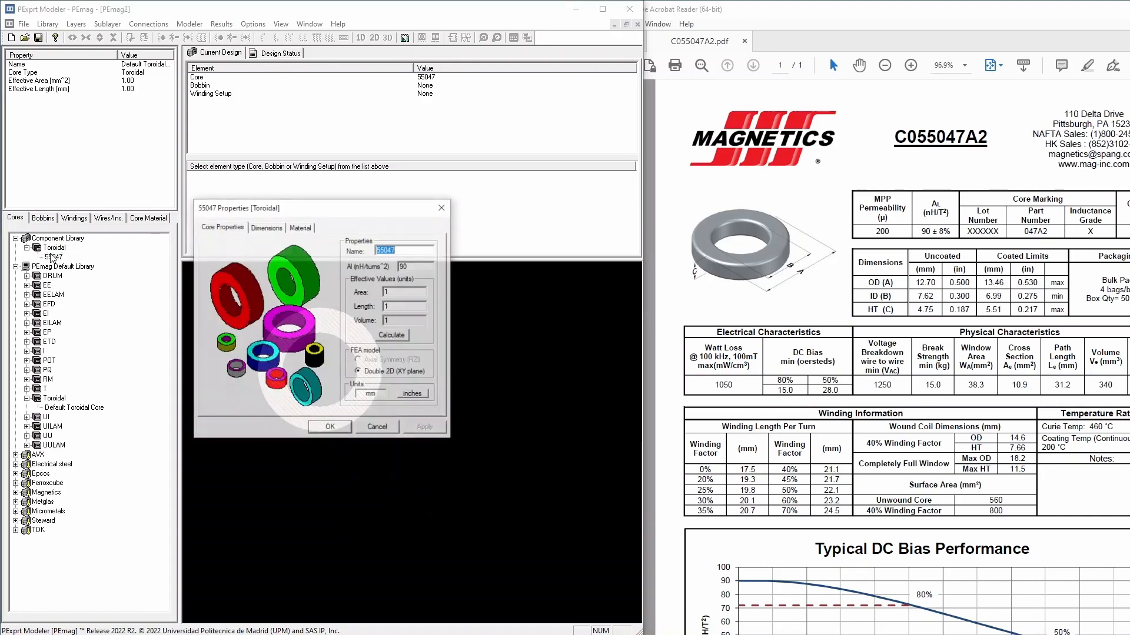
click(274, 232)
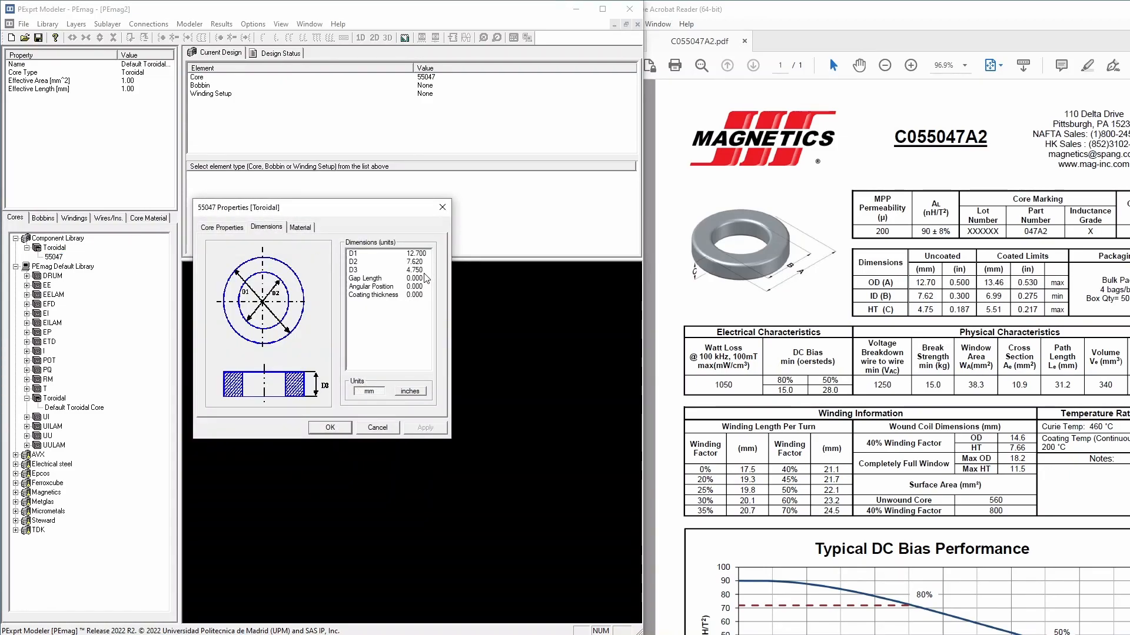
click(230, 228)
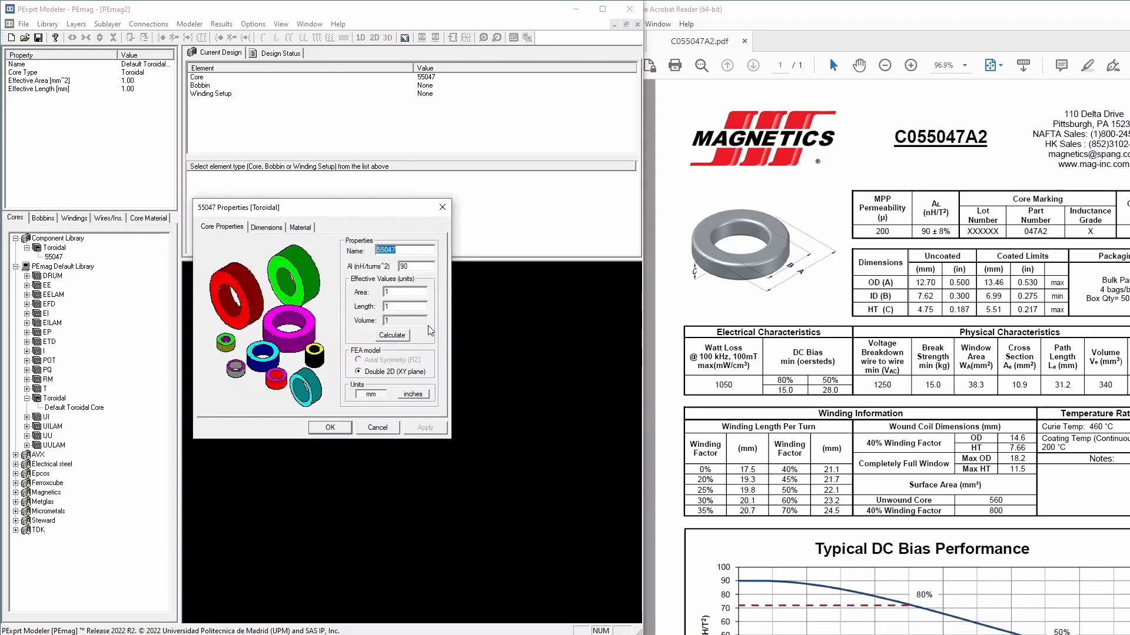
click(392, 335)
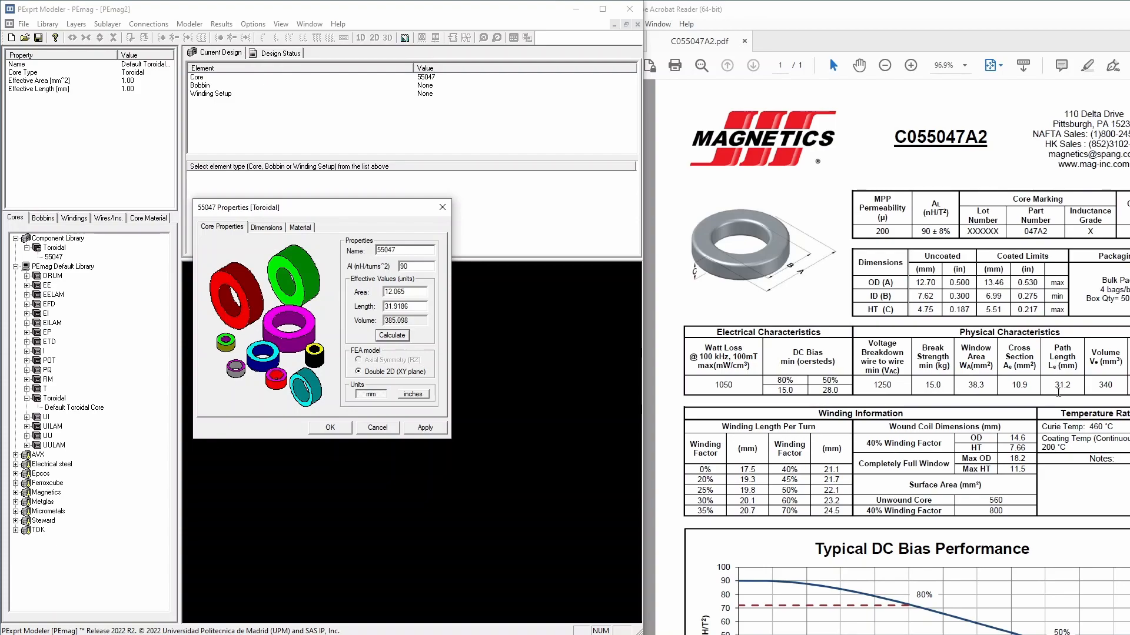
drag(1047, 384, 1073, 398)
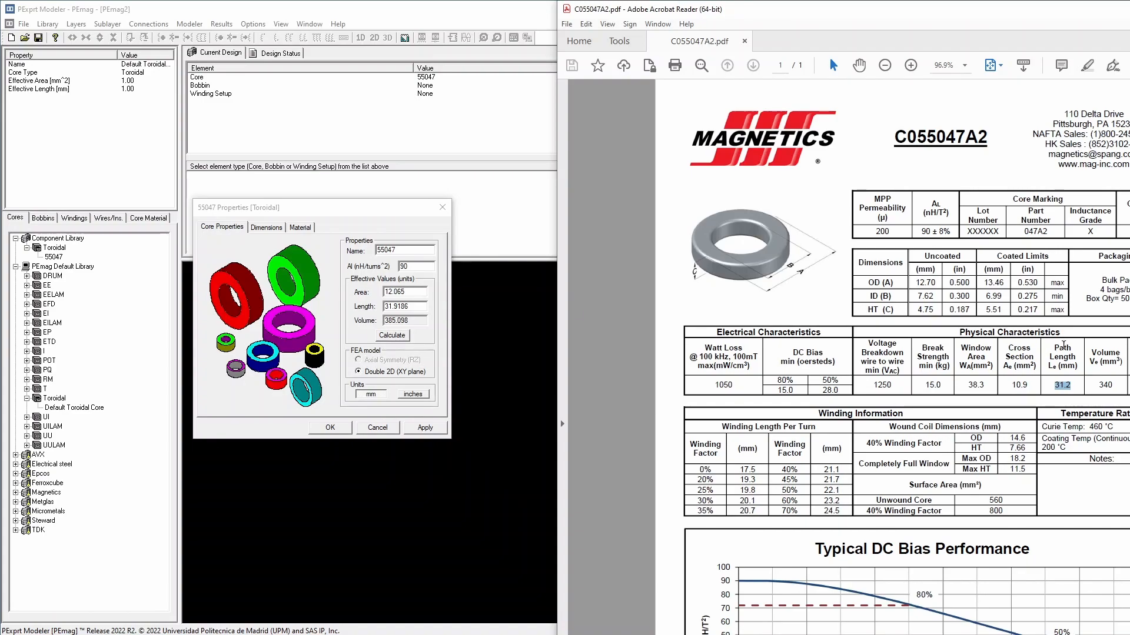
drag(1094, 385, 1113, 387)
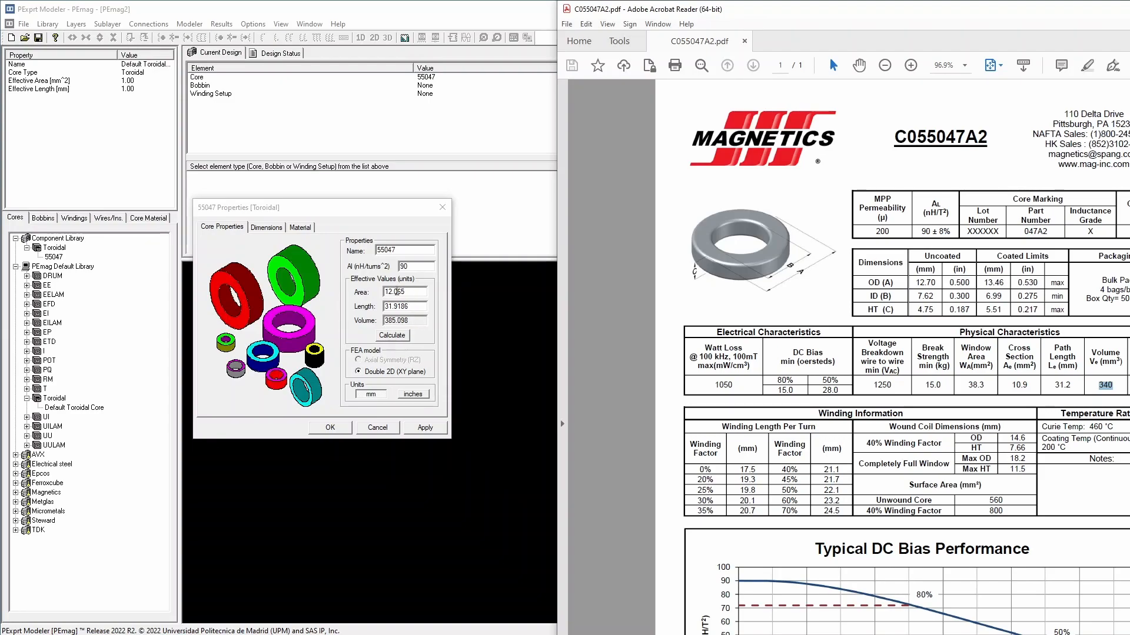
click(272, 233)
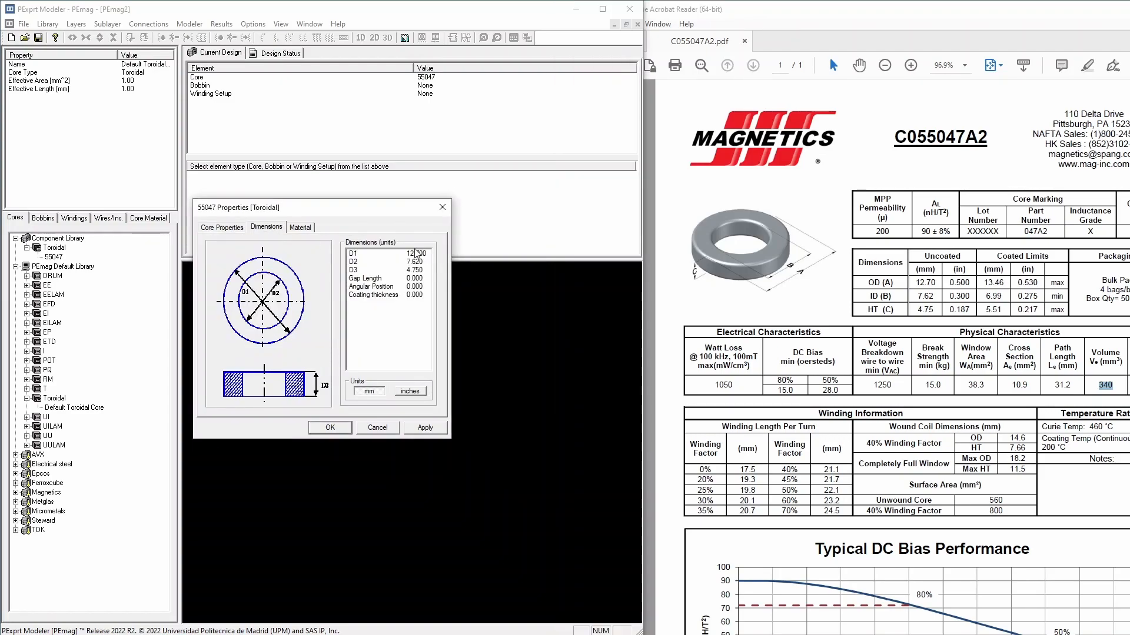
click(229, 229)
Enter an effective area of 10.9 and an effective length of 31.2, then recalculate the effective values from the dimensions
drag(420, 292, 357, 290)
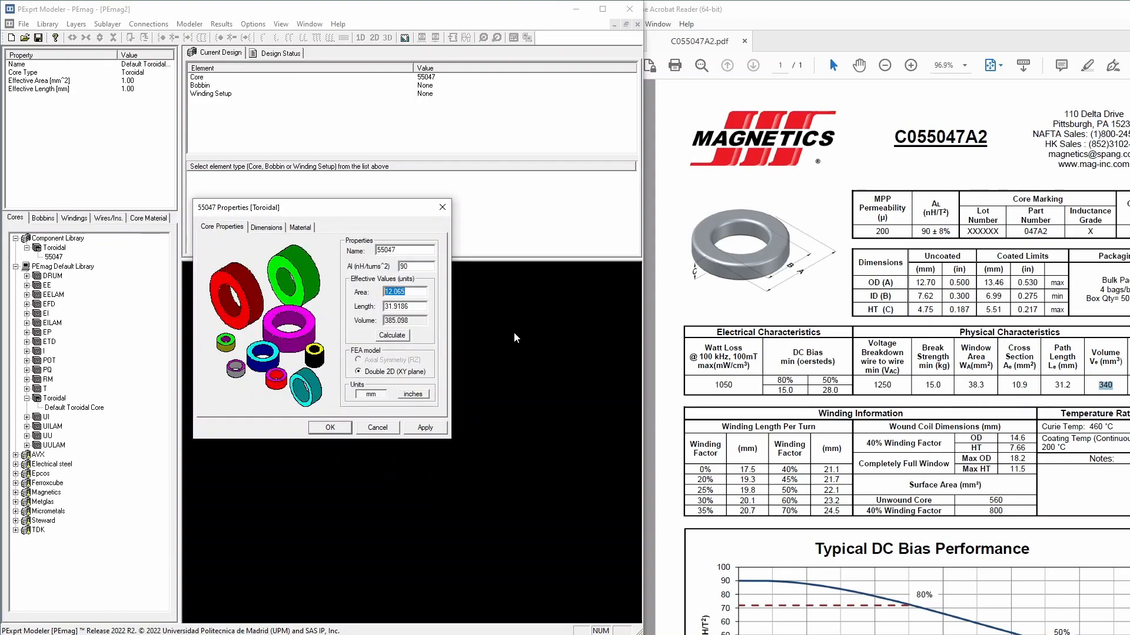
text(10.9)
key(Tab)
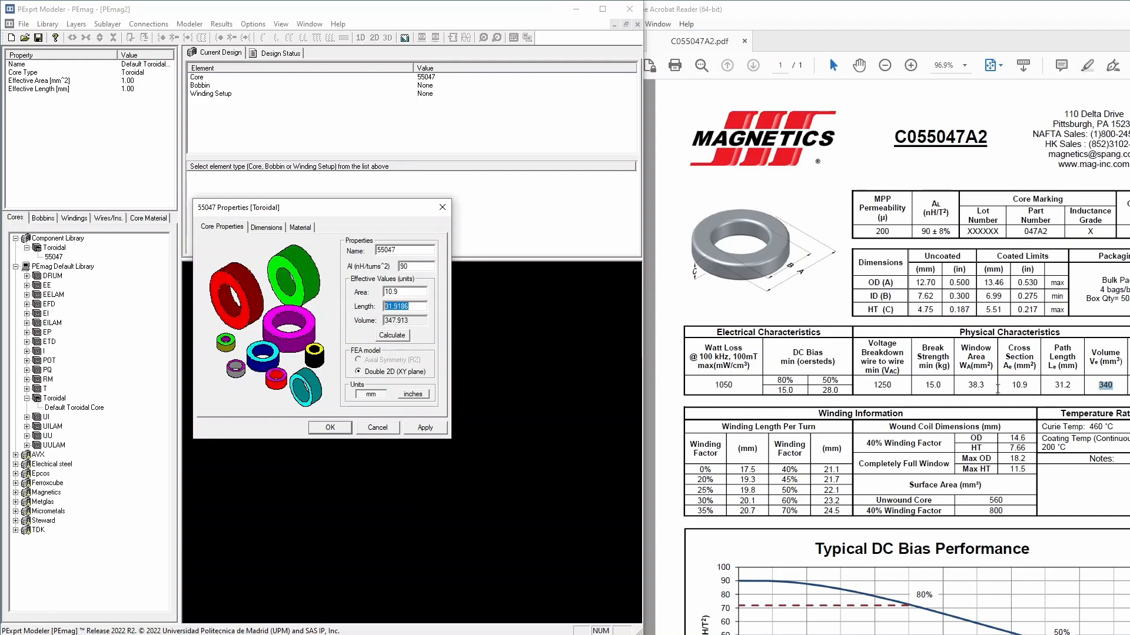
text(31.2)
click(390, 336)
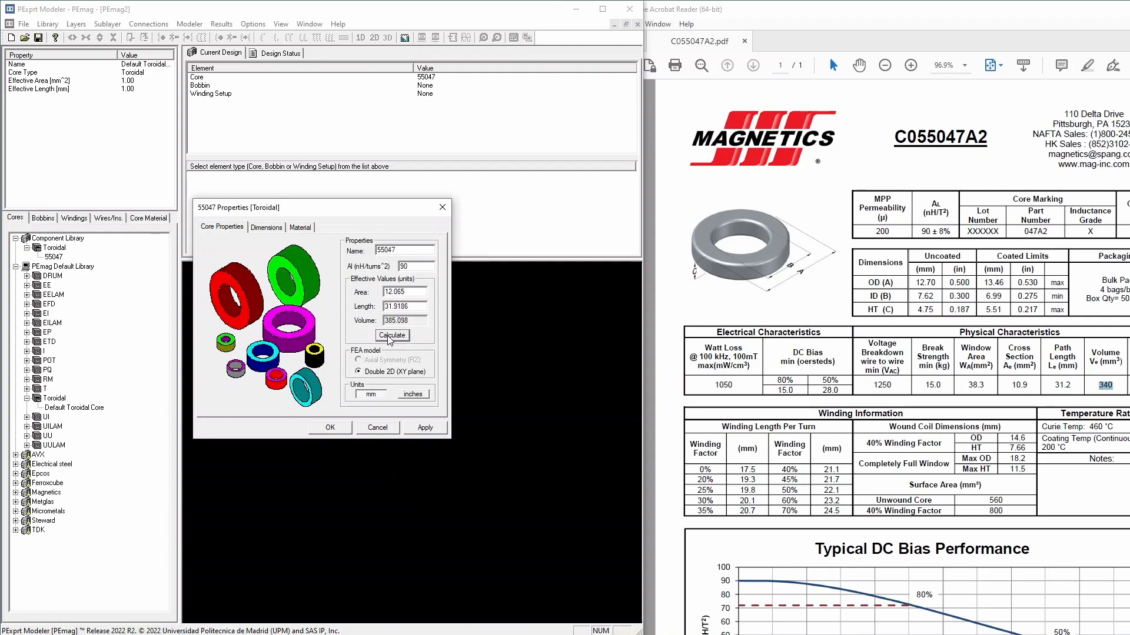
Set the core's effective area to 10.9 and its effective length to 31.2, matching the datasheet
drag(415, 292, 363, 297)
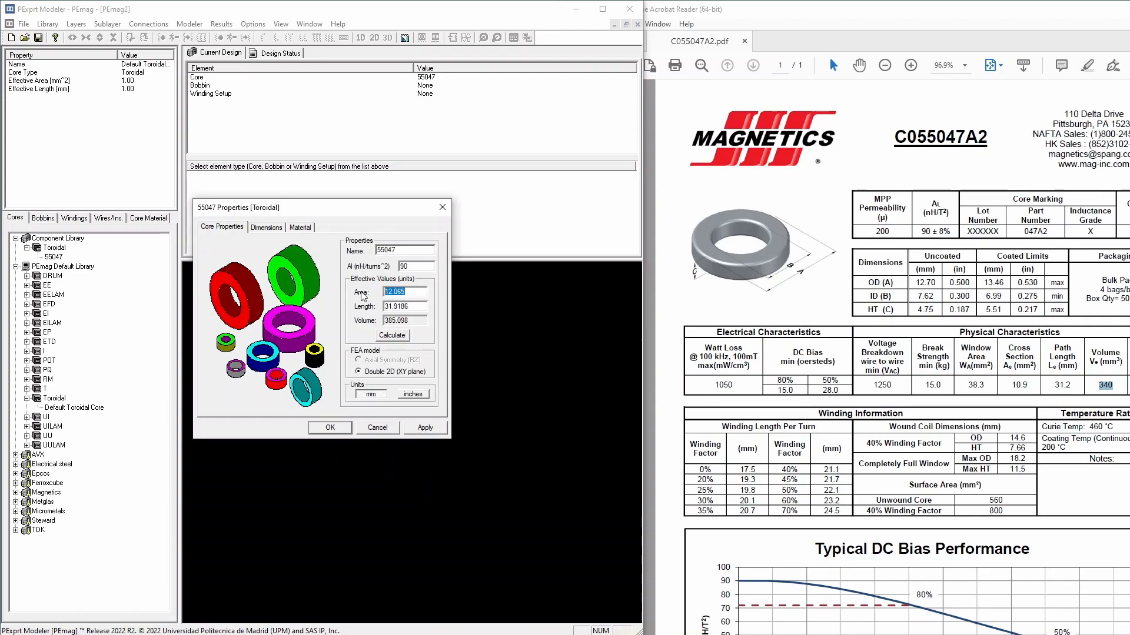
text(10.9)
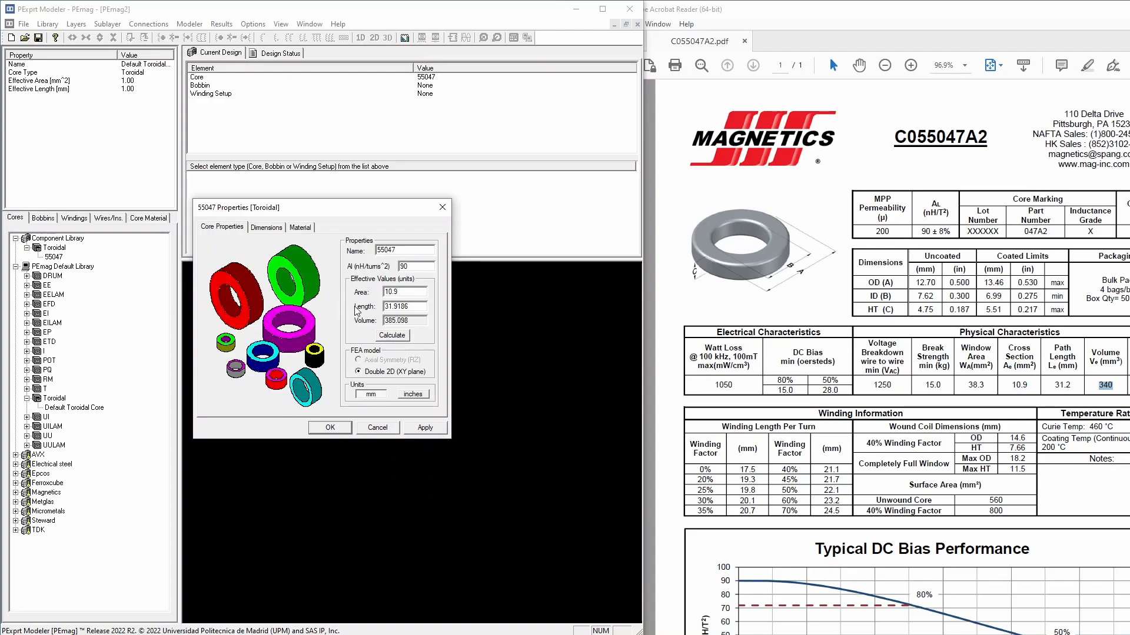
drag(422, 308, 377, 306)
text(31.2)
click(395, 321)
Review the 55047 core's dimensions, material settings and Al value, then accept its properties
click(274, 228)
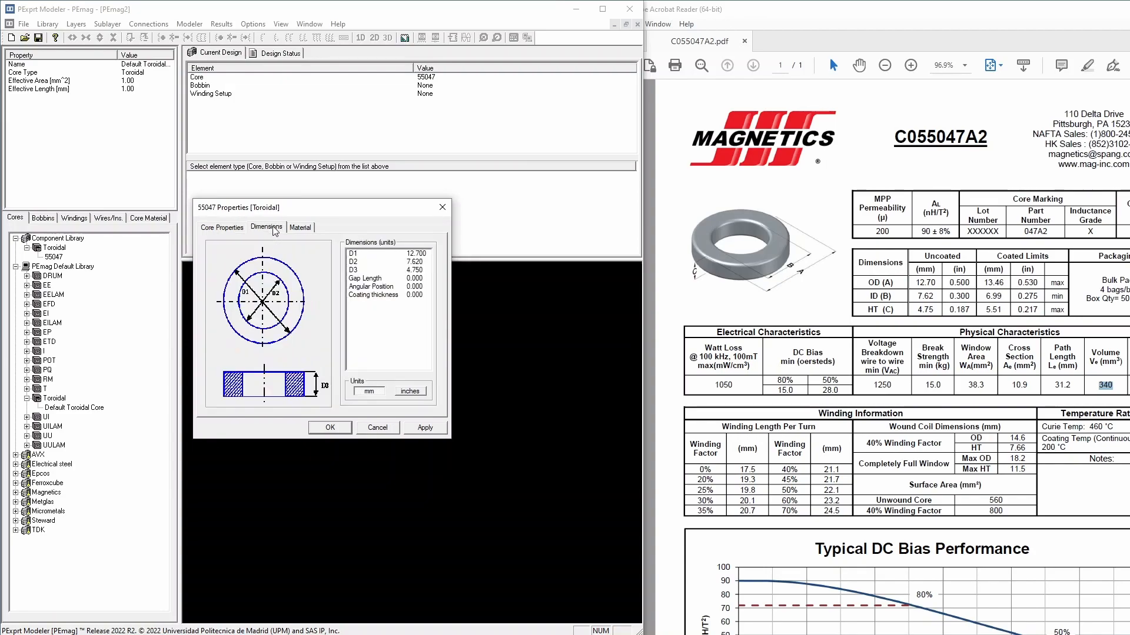
click(227, 230)
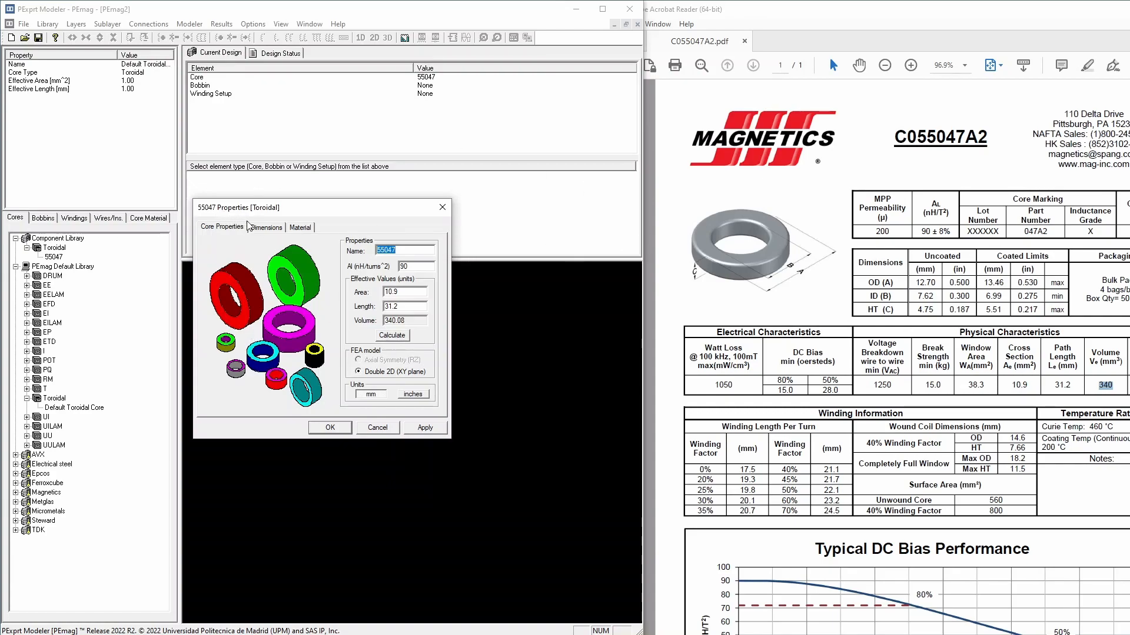
click(264, 230)
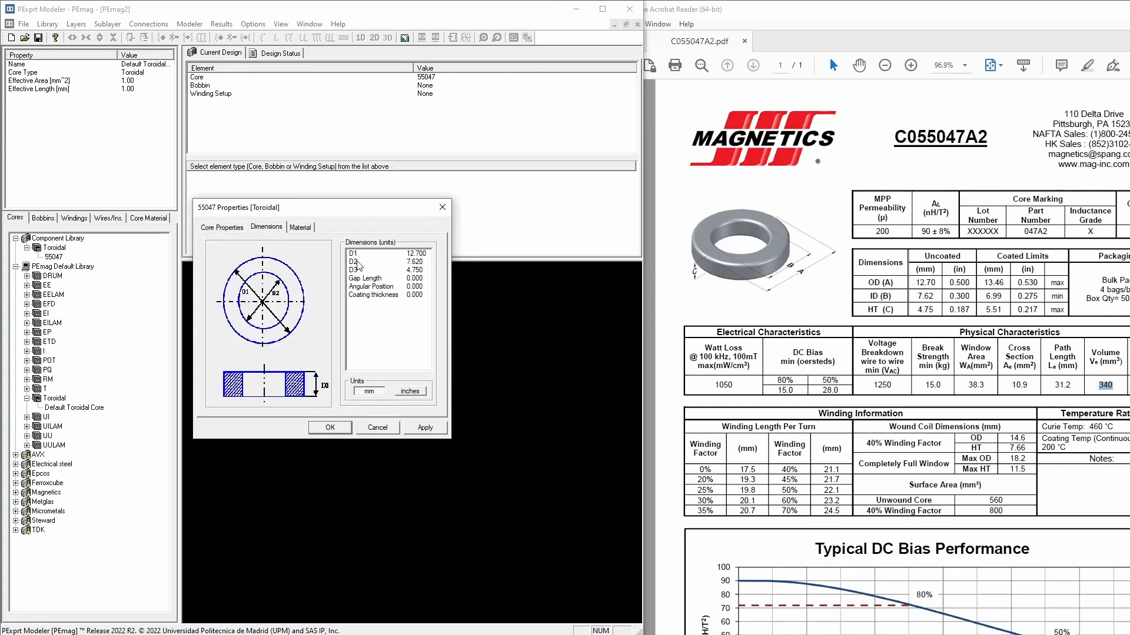
click(222, 229)
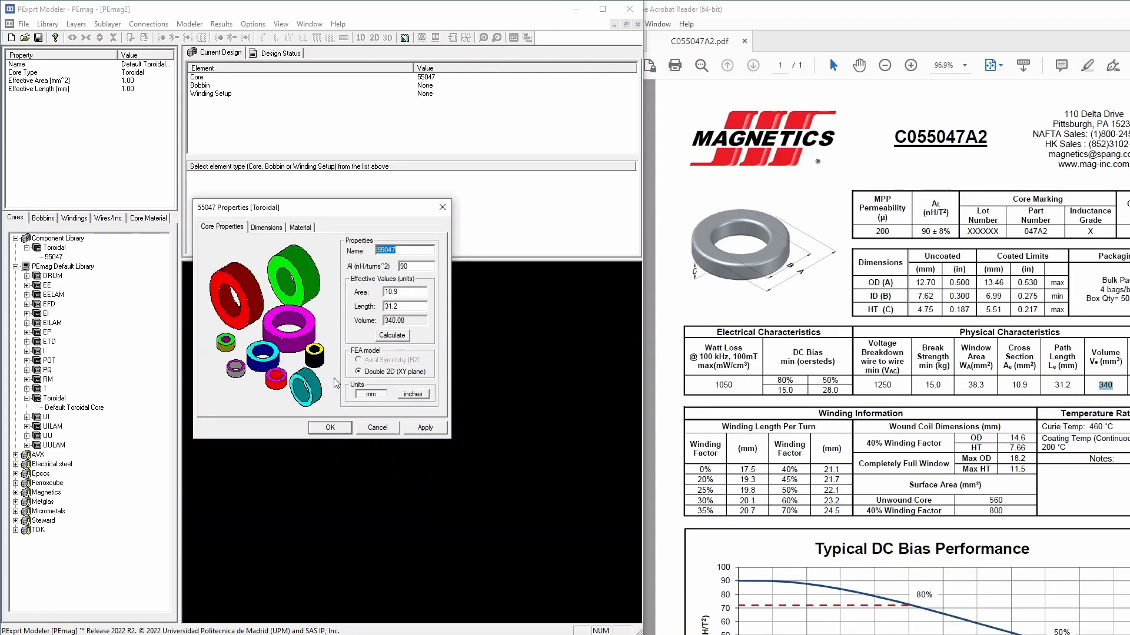
click(299, 227)
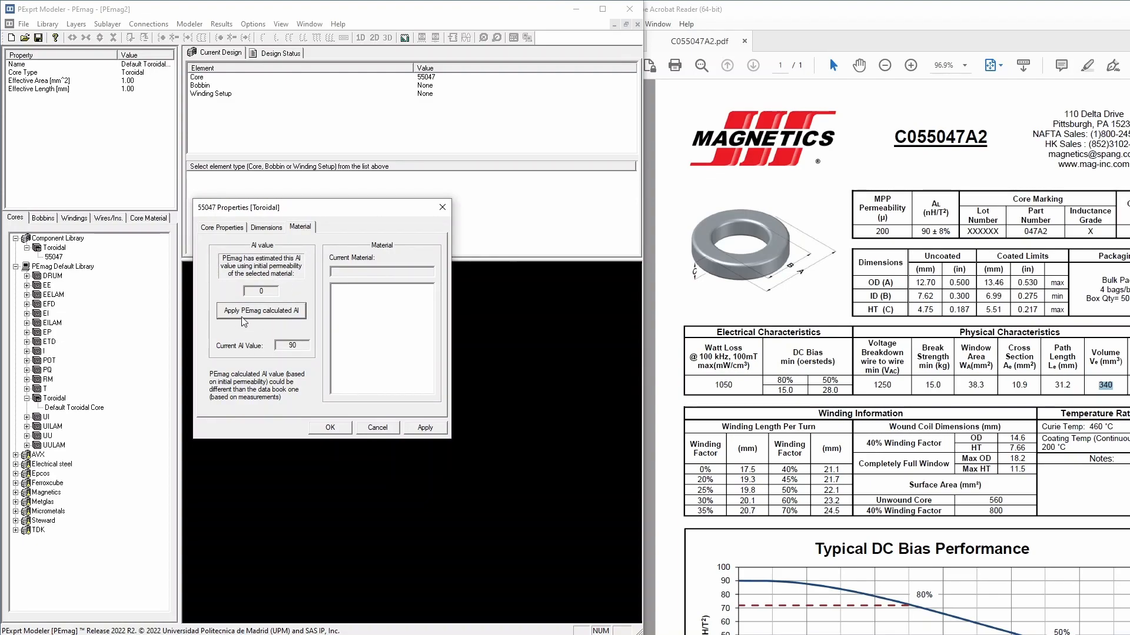
click(237, 228)
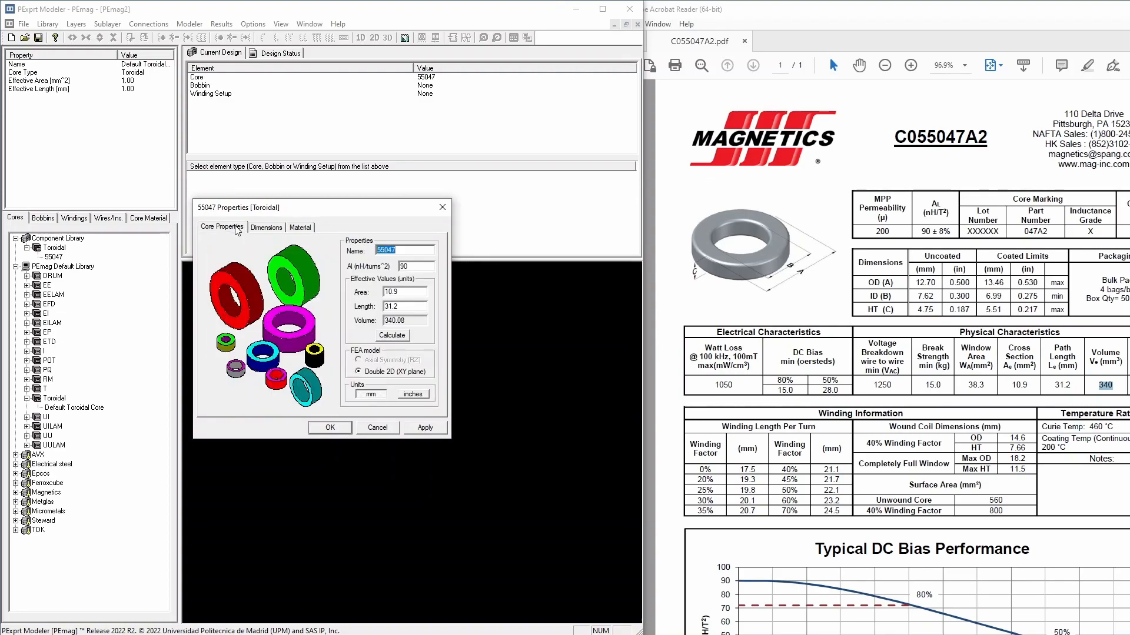
double_click(414, 267)
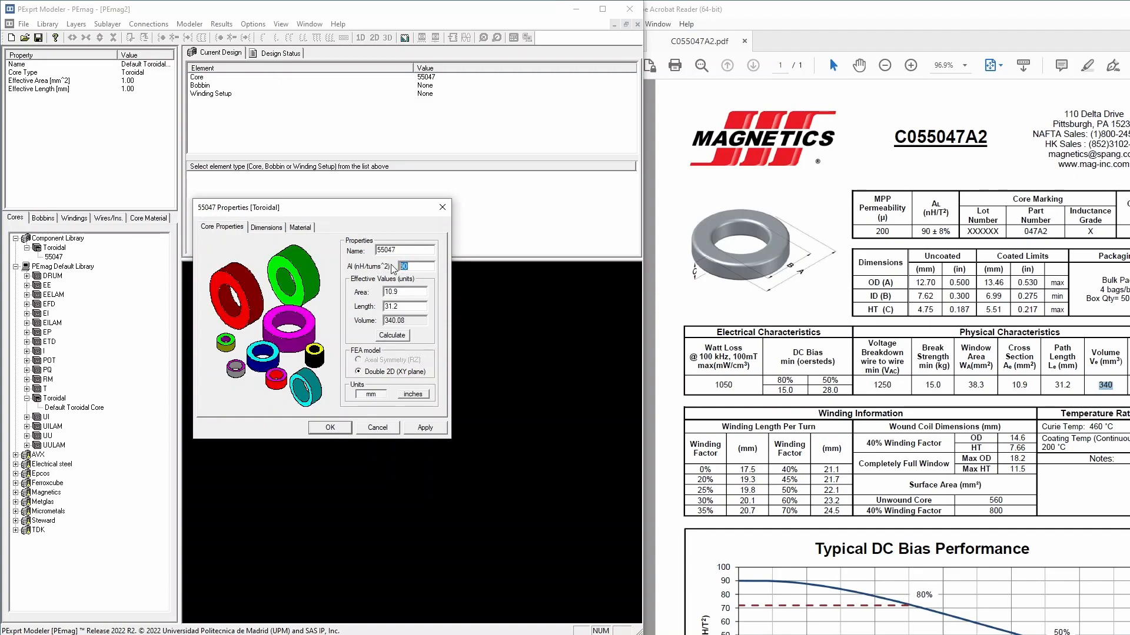
click(331, 428)
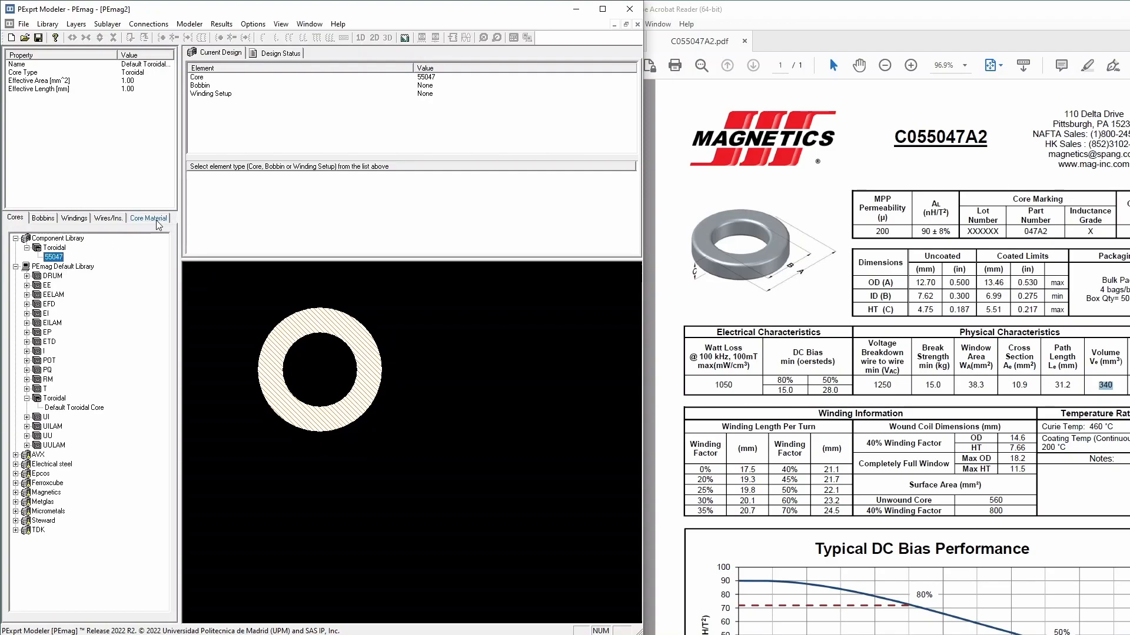
Add the PEmag Default Library's Default Winding Setup to the Component Library and select its layer 1 insulator
click(44, 218)
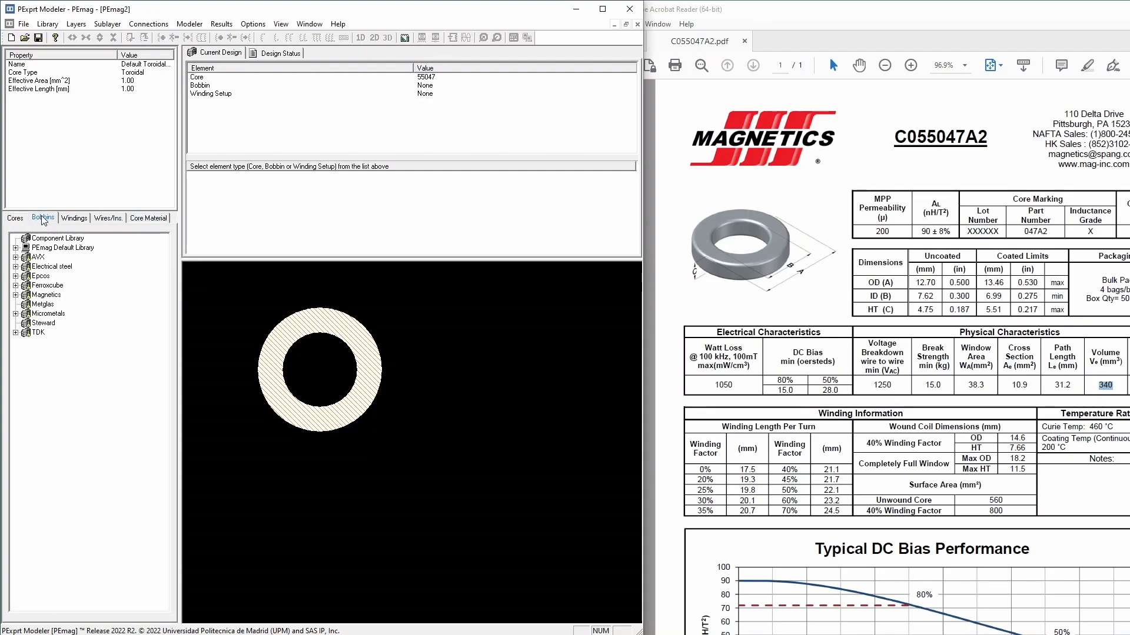
click(74, 218)
click(16, 248)
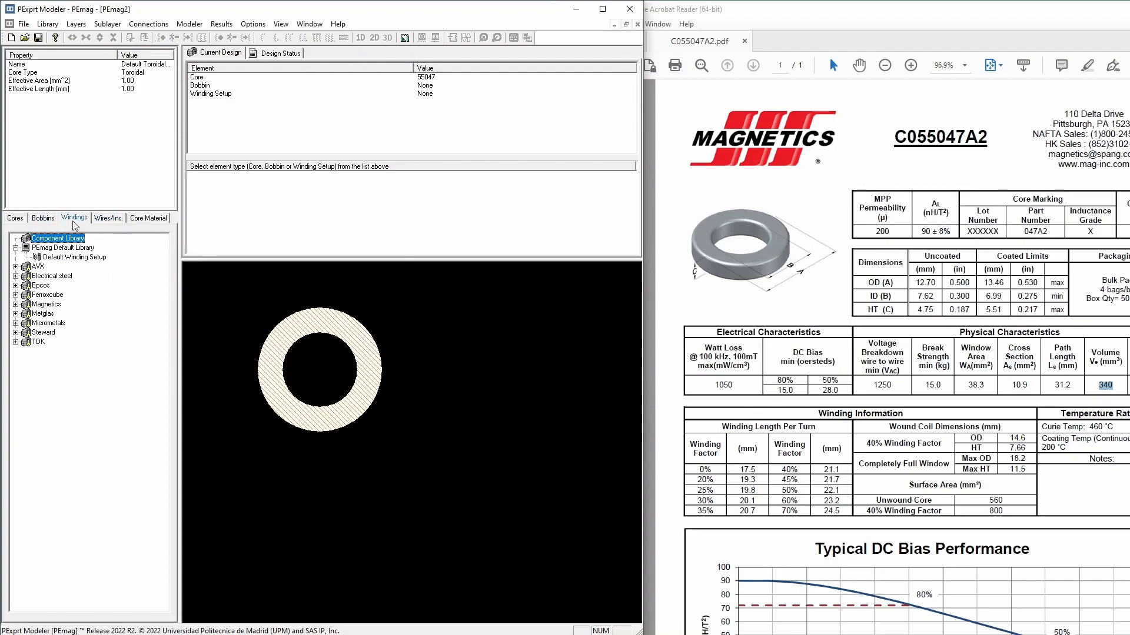
click(55, 262)
double_click(58, 259)
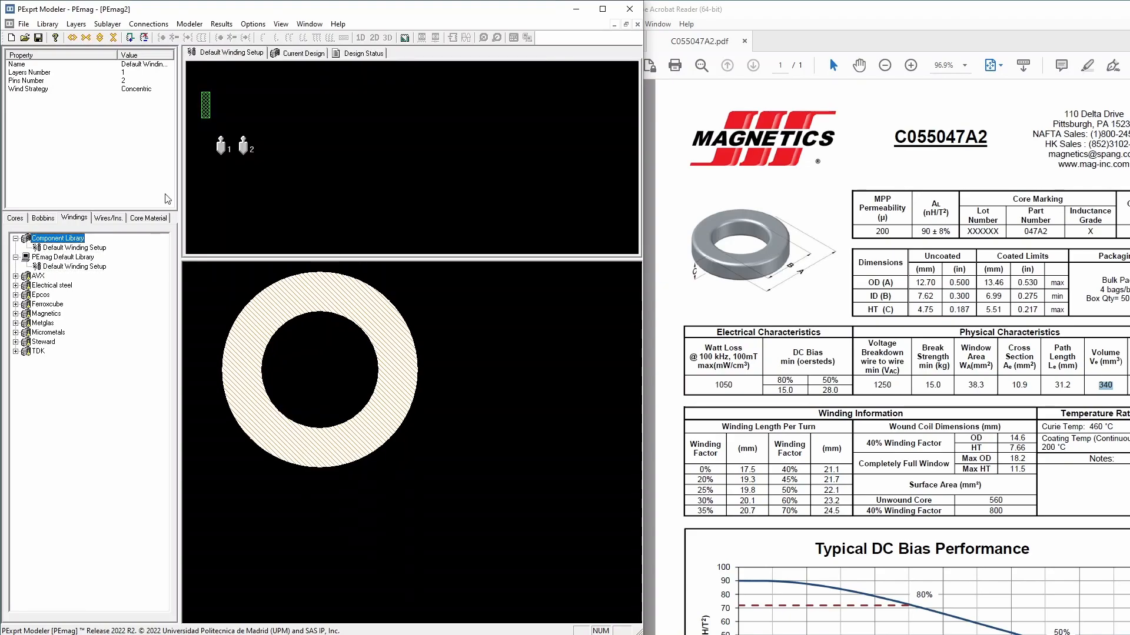
click(209, 111)
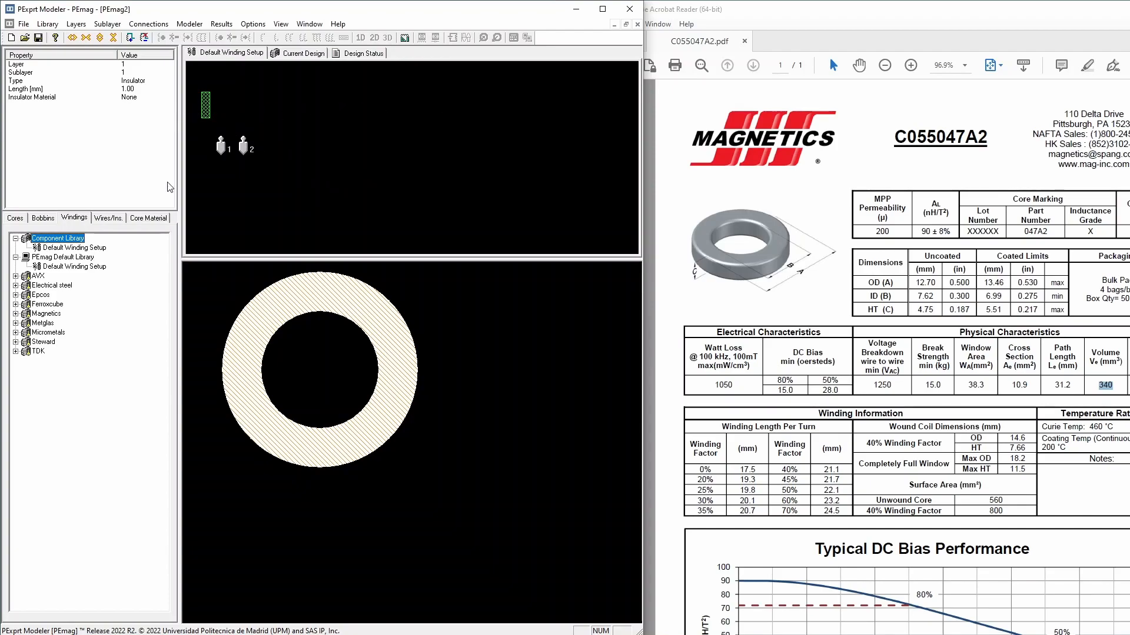
Rename the Component Library's winding setup as All and give it 4 pins and 3 layers
double_click(87, 249)
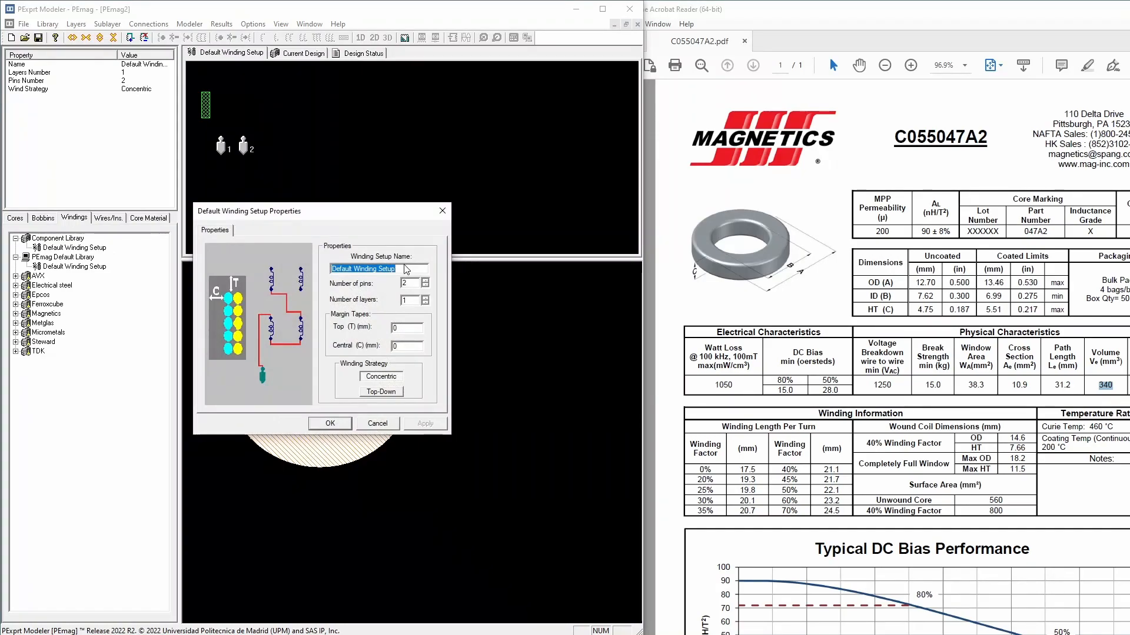
text(All)
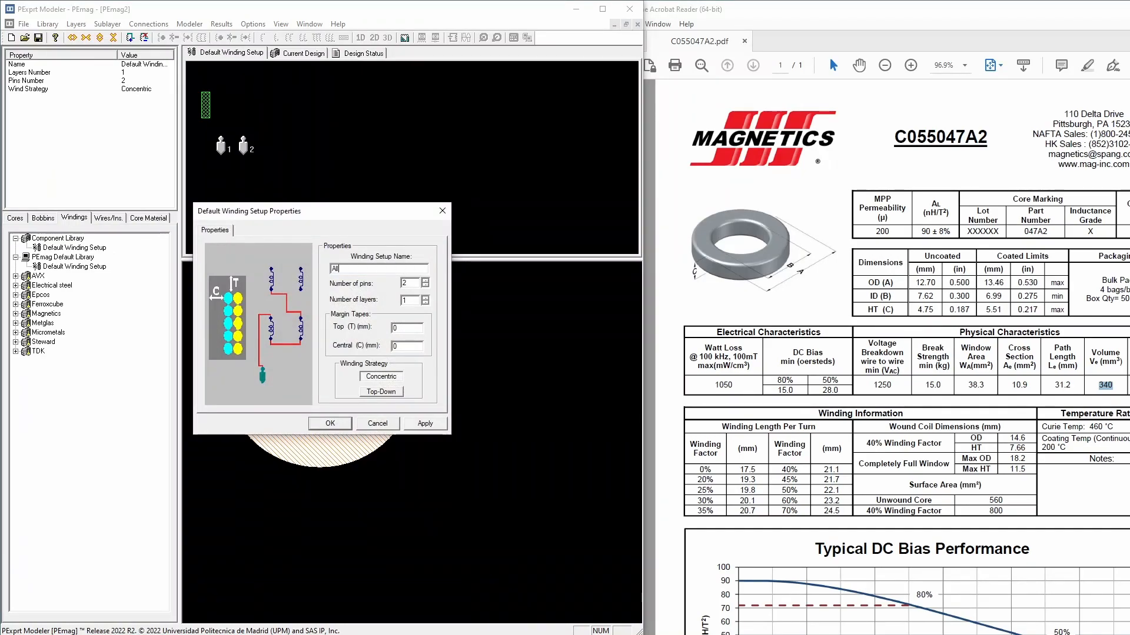
click(405, 283)
drag(413, 284, 398, 285)
click(426, 303)
click(424, 299)
click(329, 424)
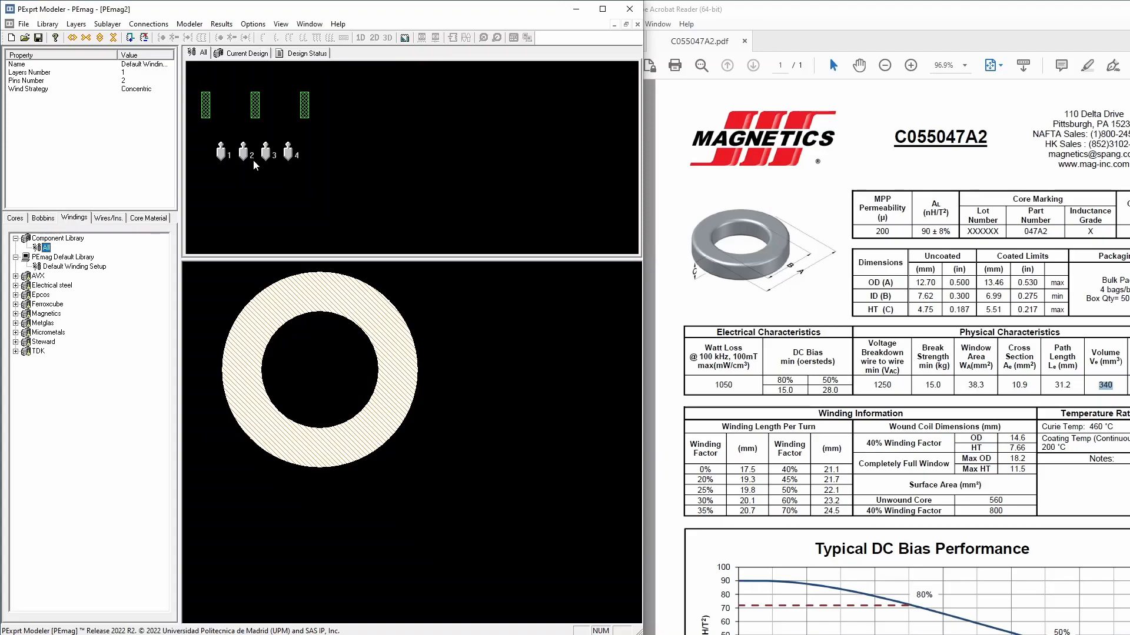
click(245, 113)
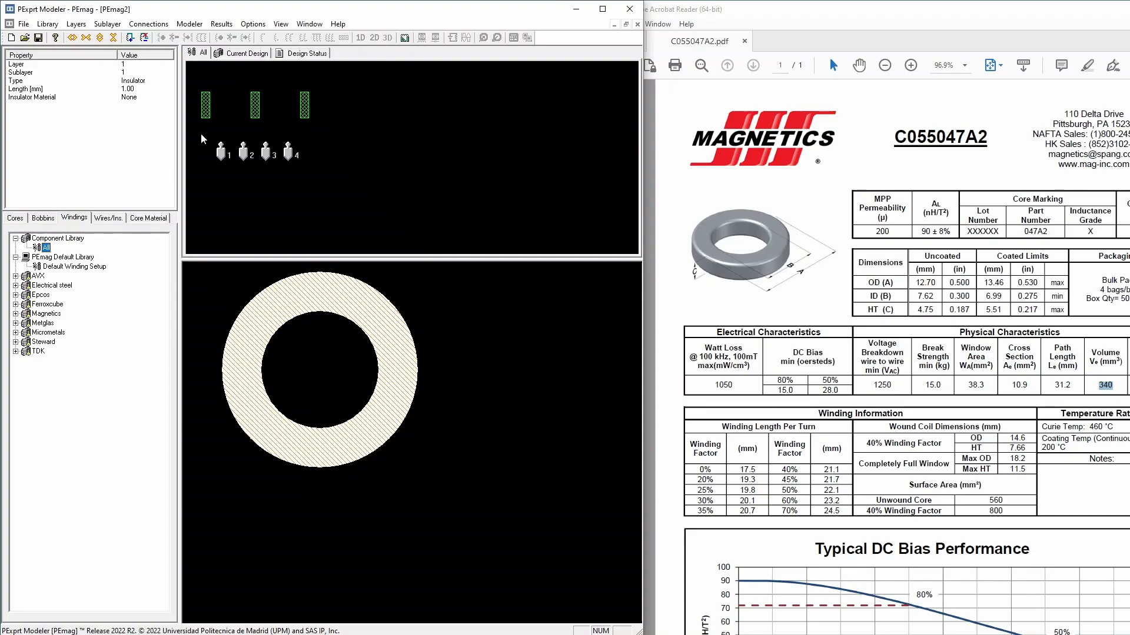
Add the PEmag Default Library's Default Round Wire to the Component Library
click(107, 219)
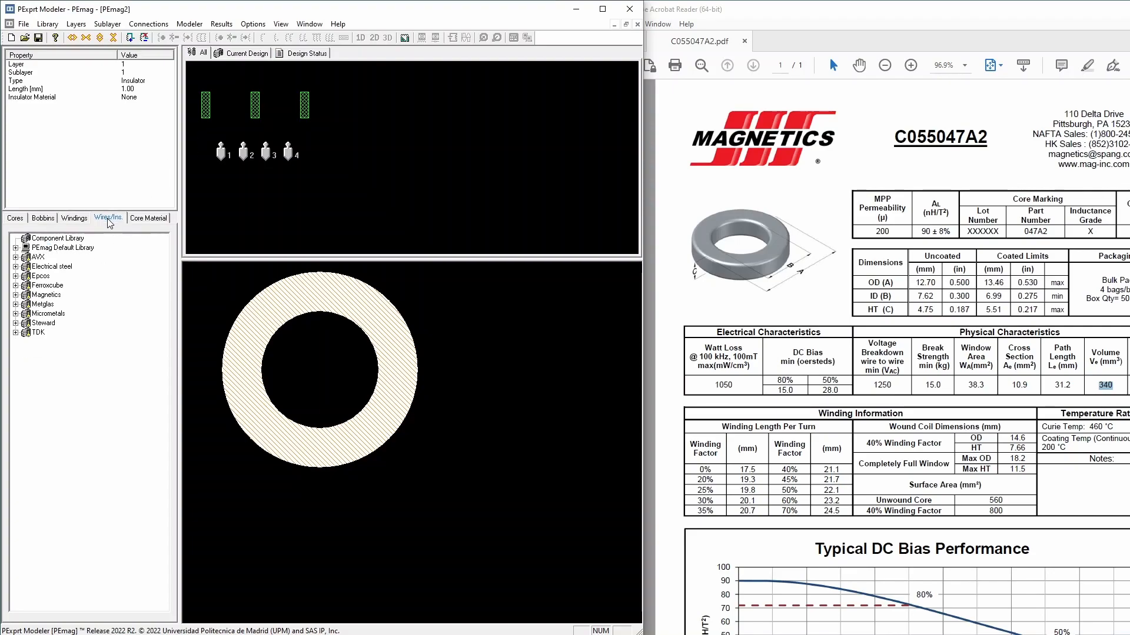
click(16, 247)
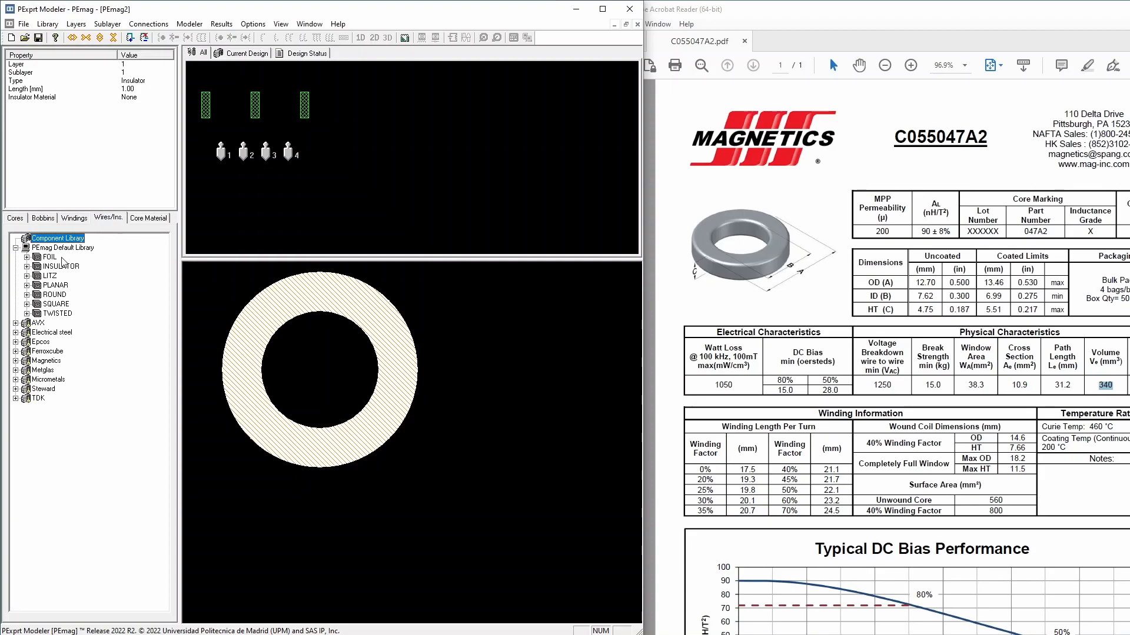
click(26, 295)
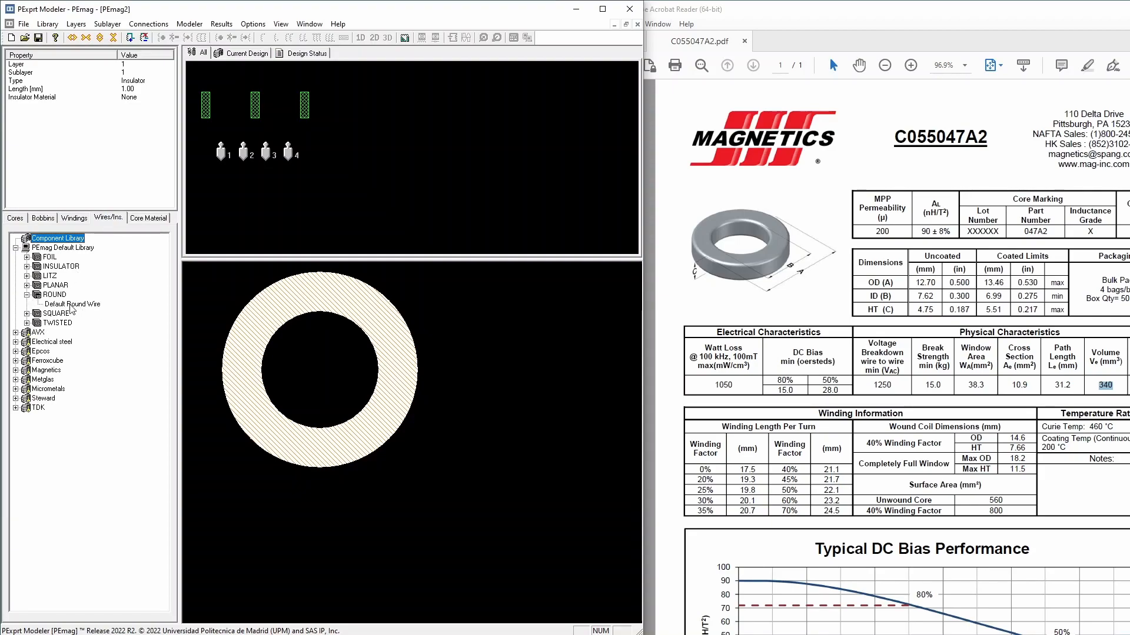
double_click(55, 238)
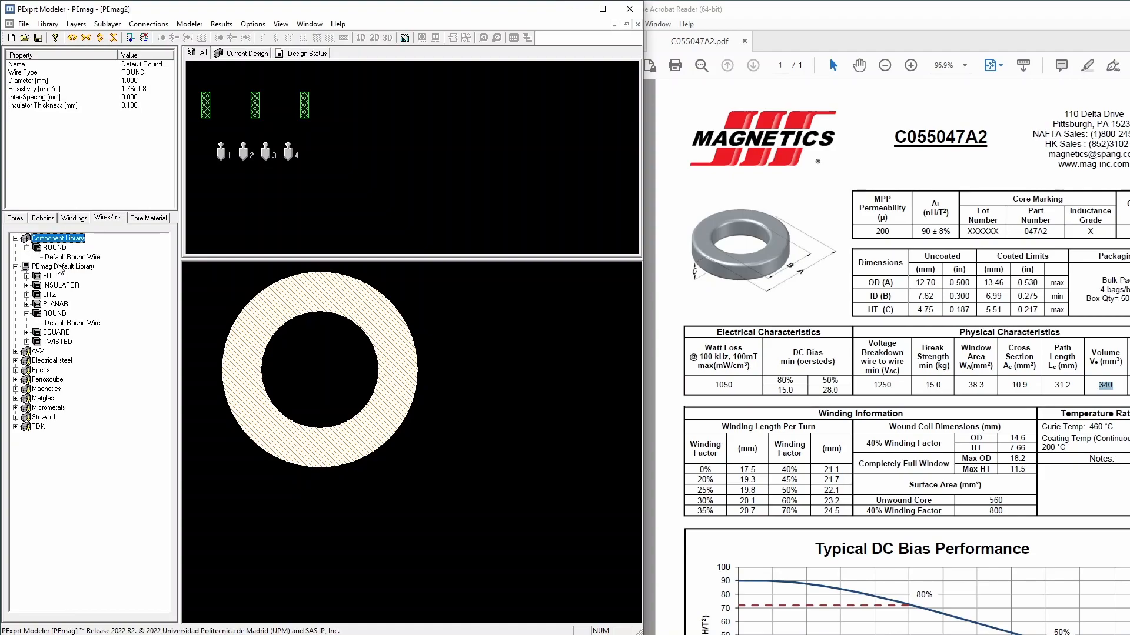
Add the PEmag Default Library's Default Insulator to the Component Library
click(57, 285)
click(26, 286)
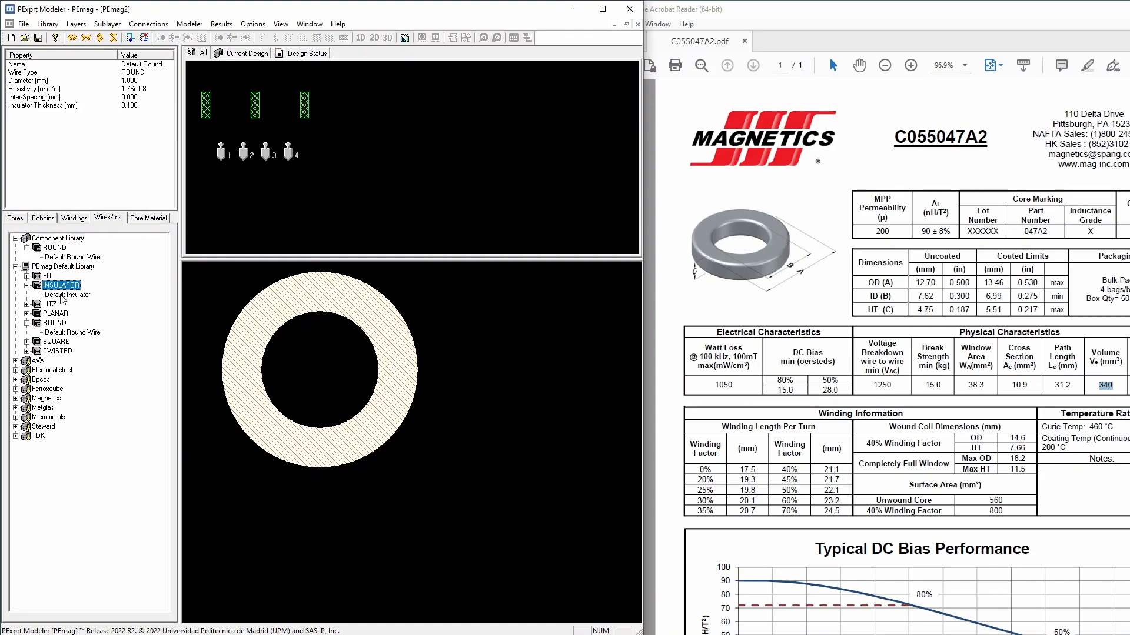
click(46, 245)
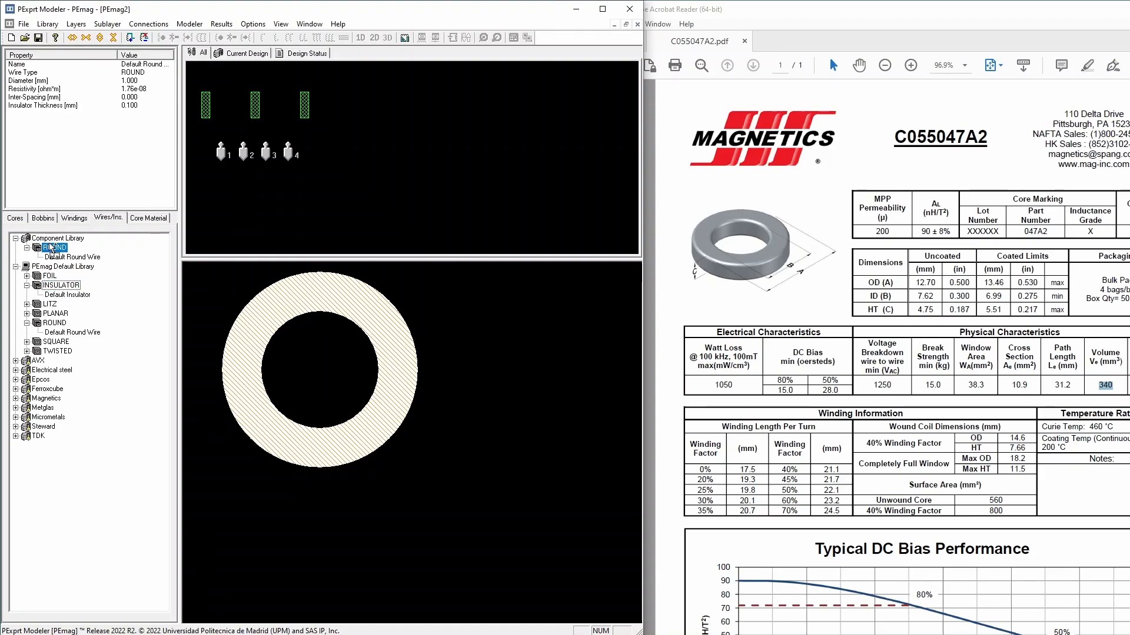
drag(50, 244, 51, 246)
click(59, 277)
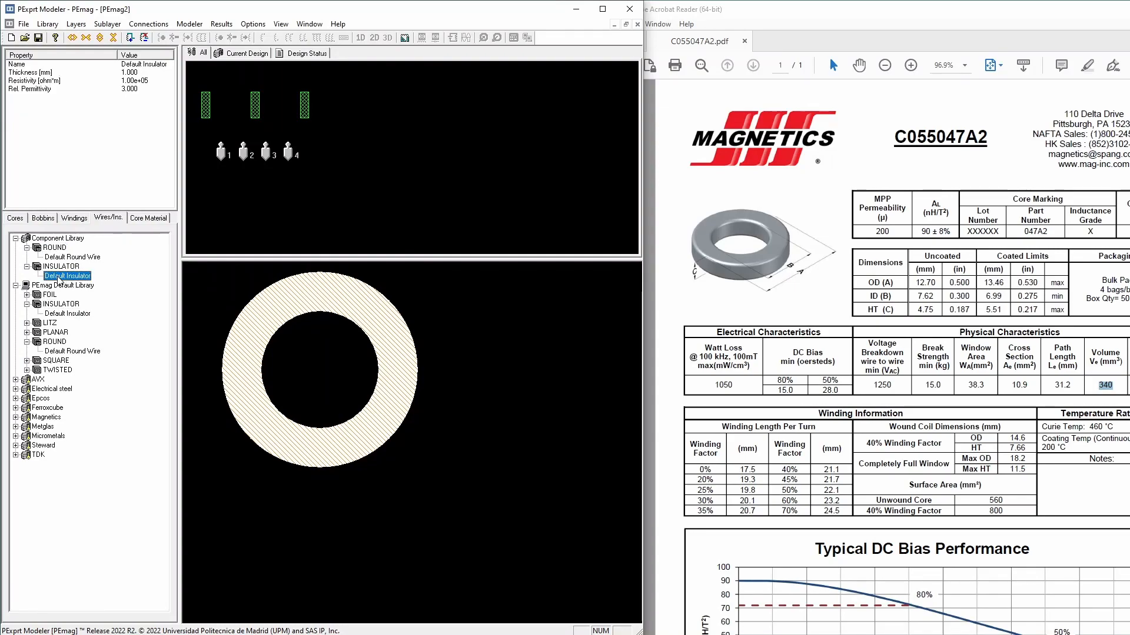
Name the Component Library's insulator Coating and set its thickness to 0.05 mm
double_click(57, 278)
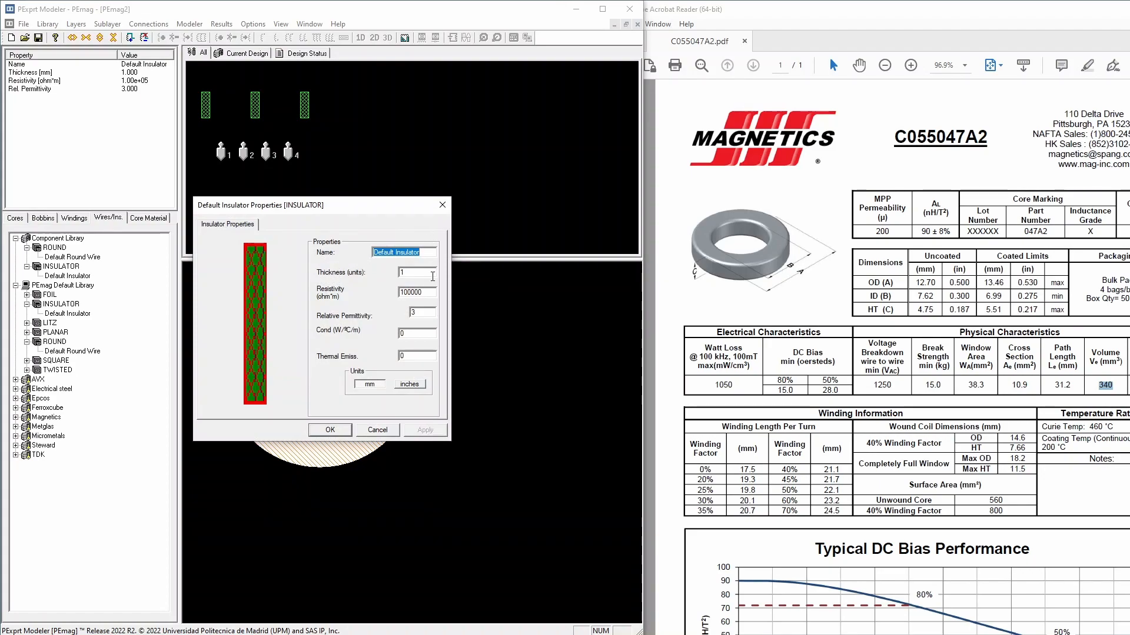
text(Coating)
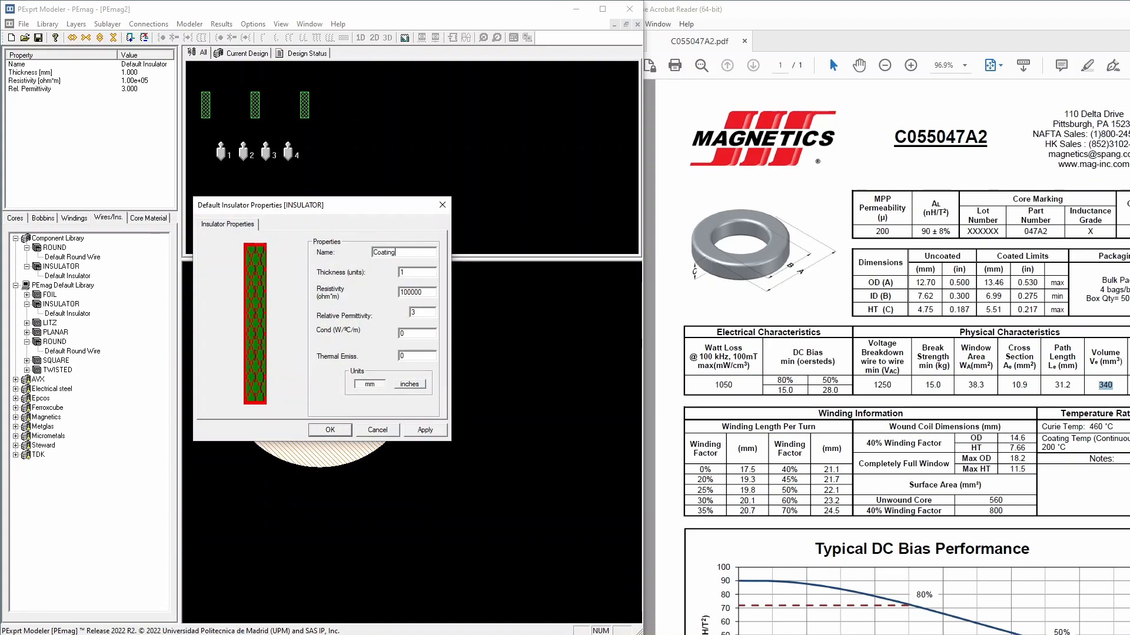
key(Tab)
text(0)
click(343, 431)
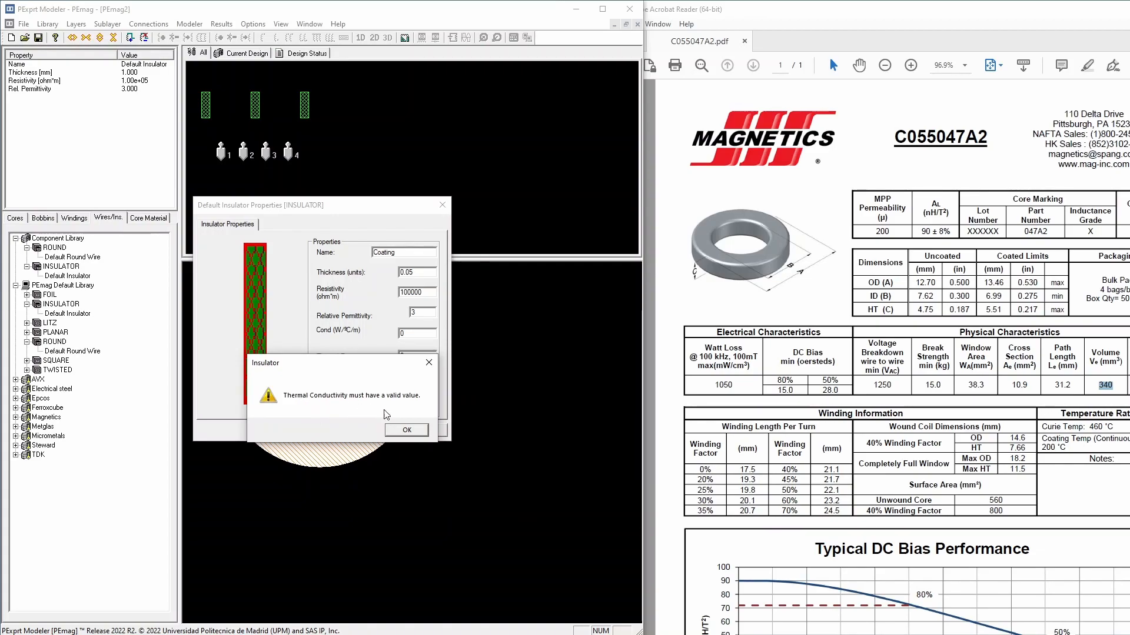
click(409, 430)
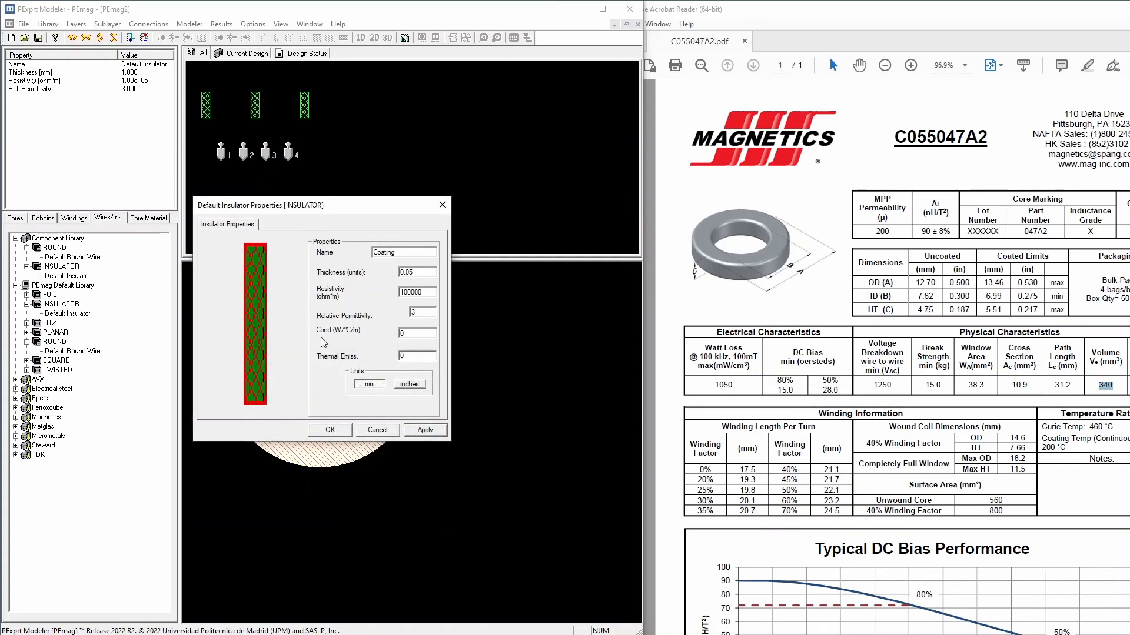
Set the Coating insulator's thermal conductivity to 1, enter its thermal emissivity, and accept its properties
double_click(410, 333)
text(1)
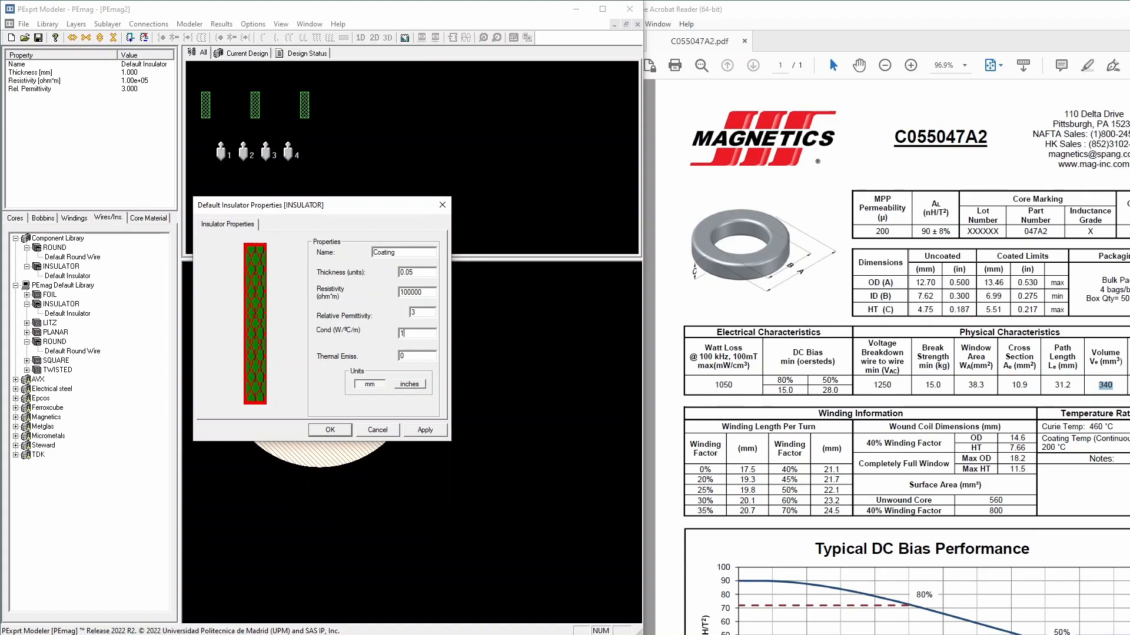
click(402, 356)
text(.)
click(425, 430)
click(330, 432)
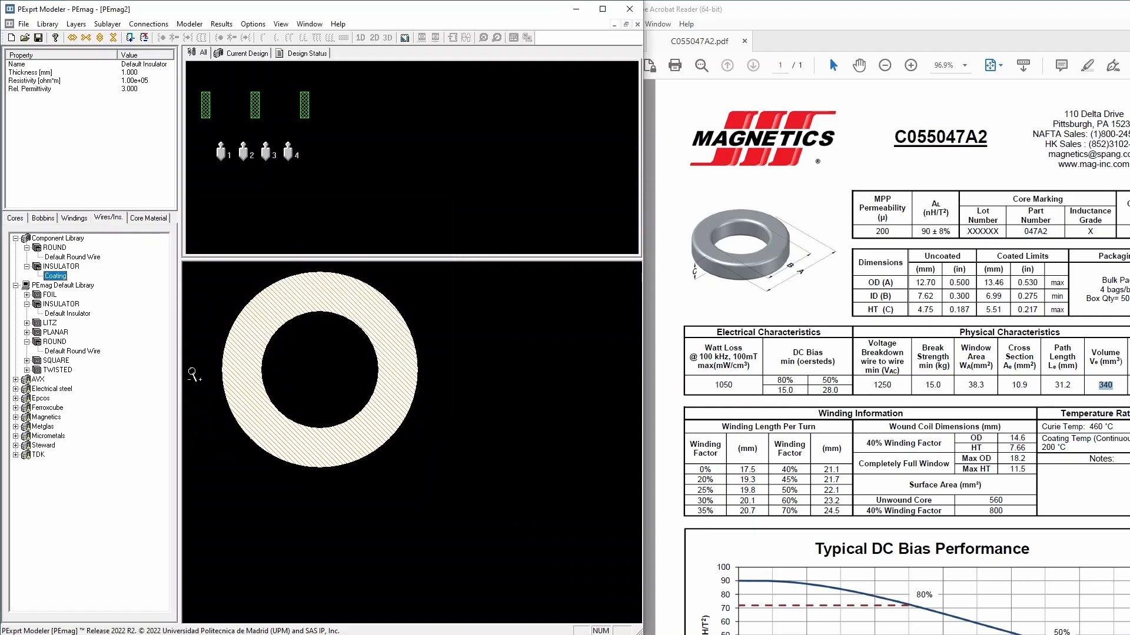
Name the Component Library's round wire 30AWG, with a wire diameter of 0.254 mm and an insulation thickness of 0.025 mm
double_click(72, 257)
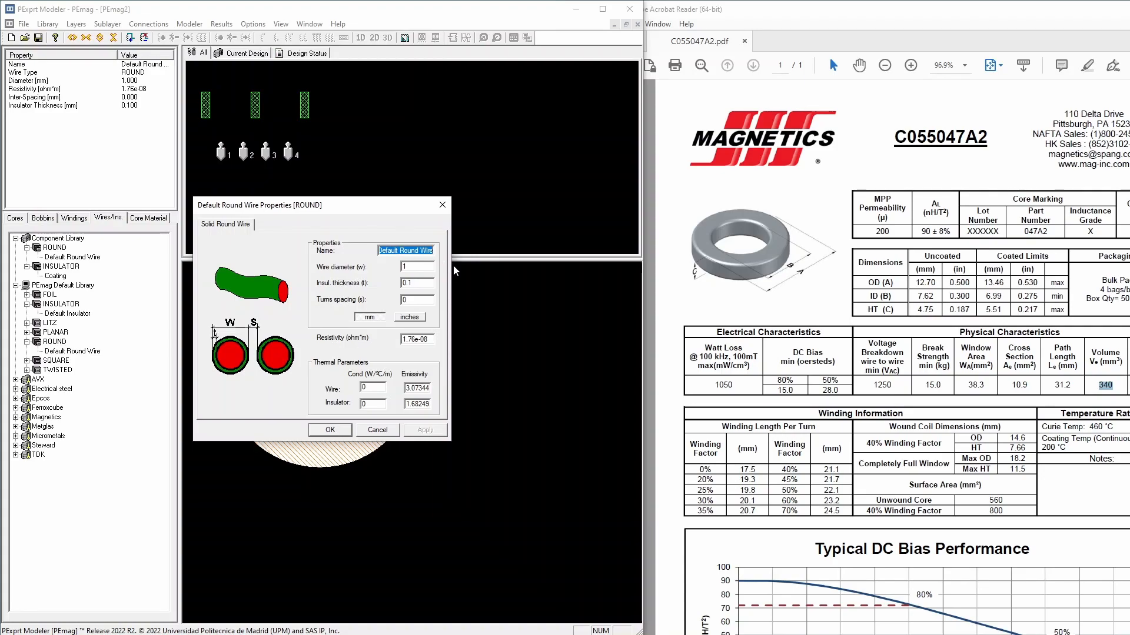
text(30AWG)
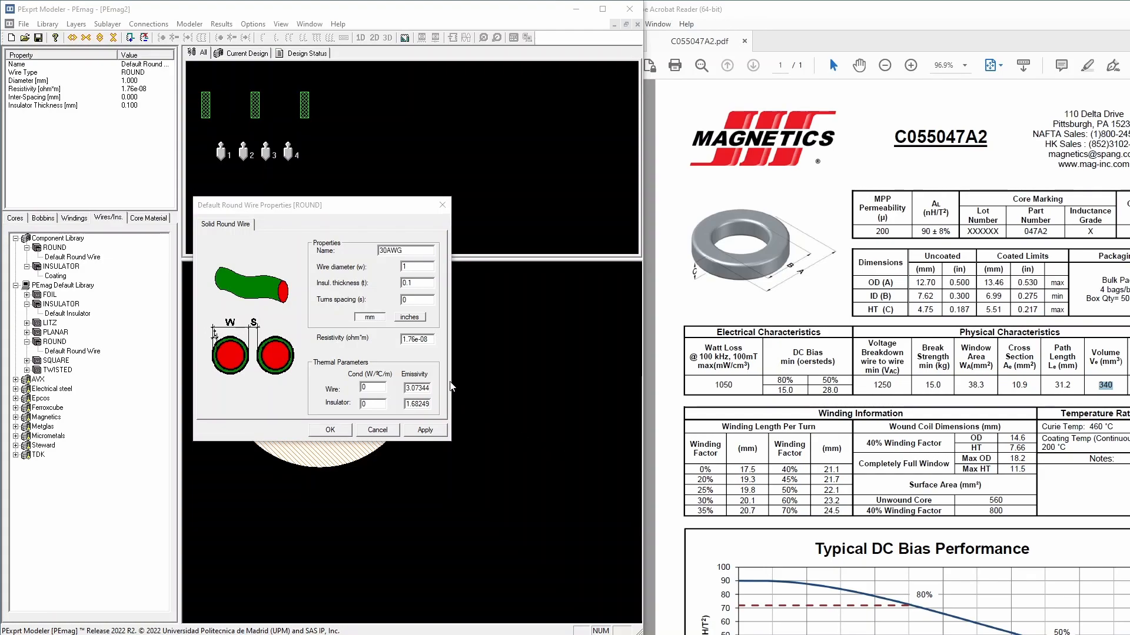
drag(418, 266, 396, 269)
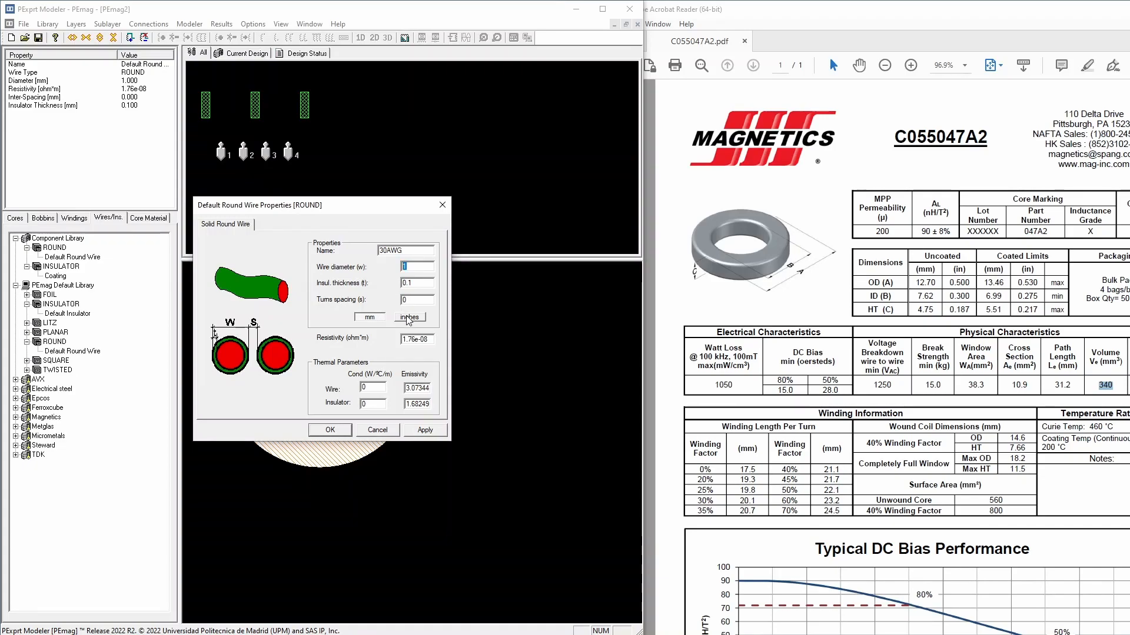
text(.25)
key(BackSpace)
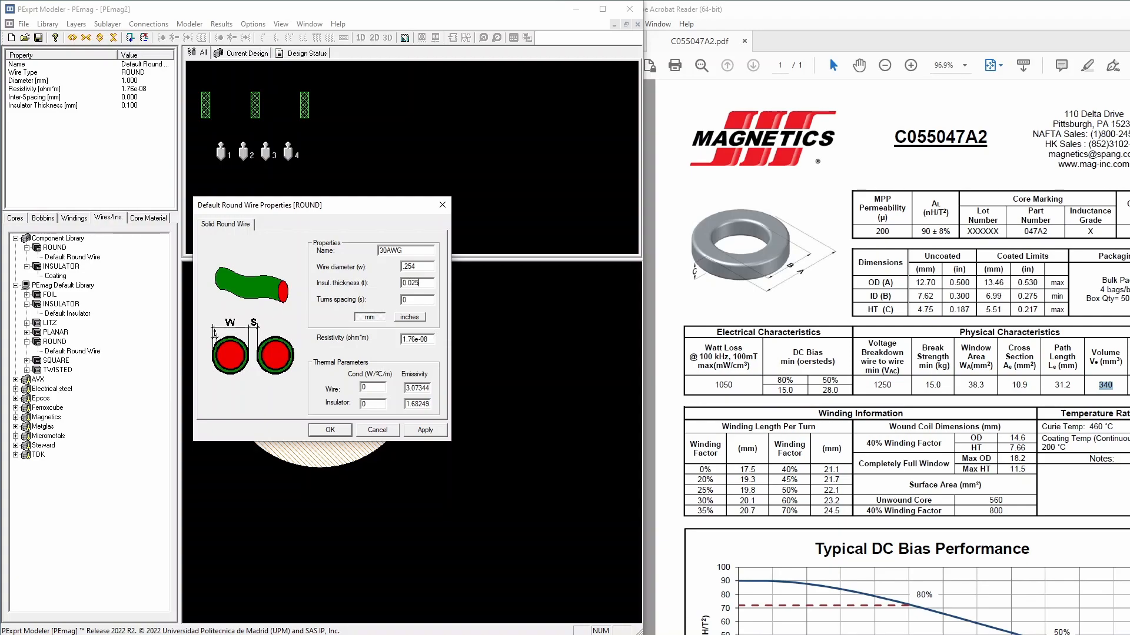
Set the 30AWG wire's diameter to 0.304 mm and submit its properties
click(421, 266)
mouse_move(408, 267)
mouse_down()
mouse_move(420, 267)
mouse_move(409, 267)
mouse_up()
click(421, 268)
click(413, 268)
text(30)
click(331, 430)
click(408, 430)
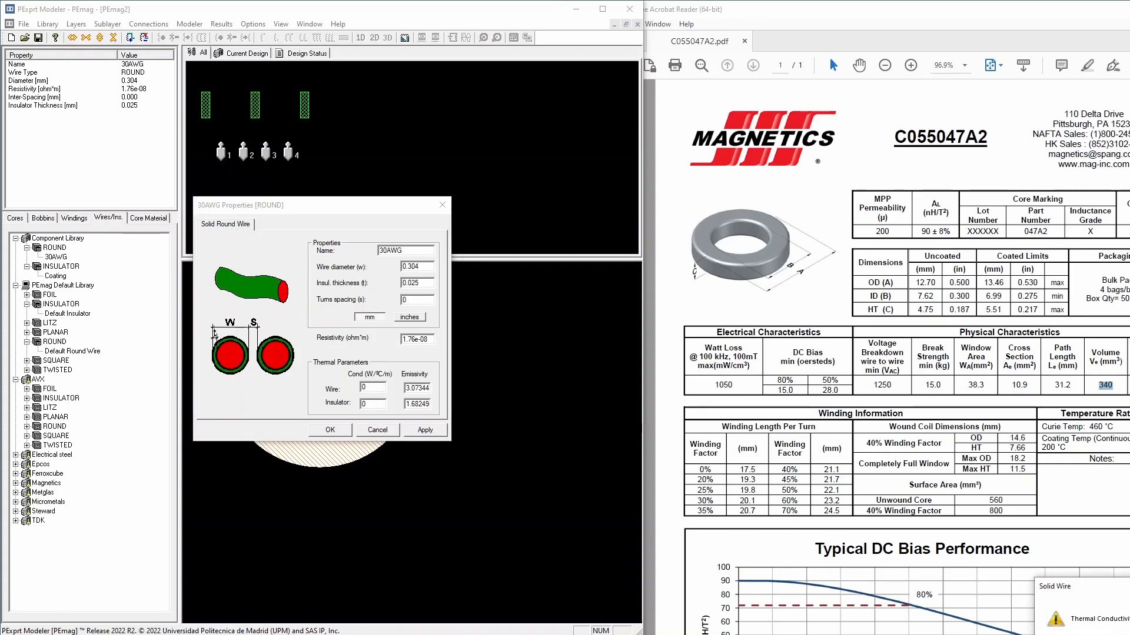
Try to accept the 30AWG wire's properties with the wire and insulator thermal conductivities at 0
drag(1128, 586, 332, 468)
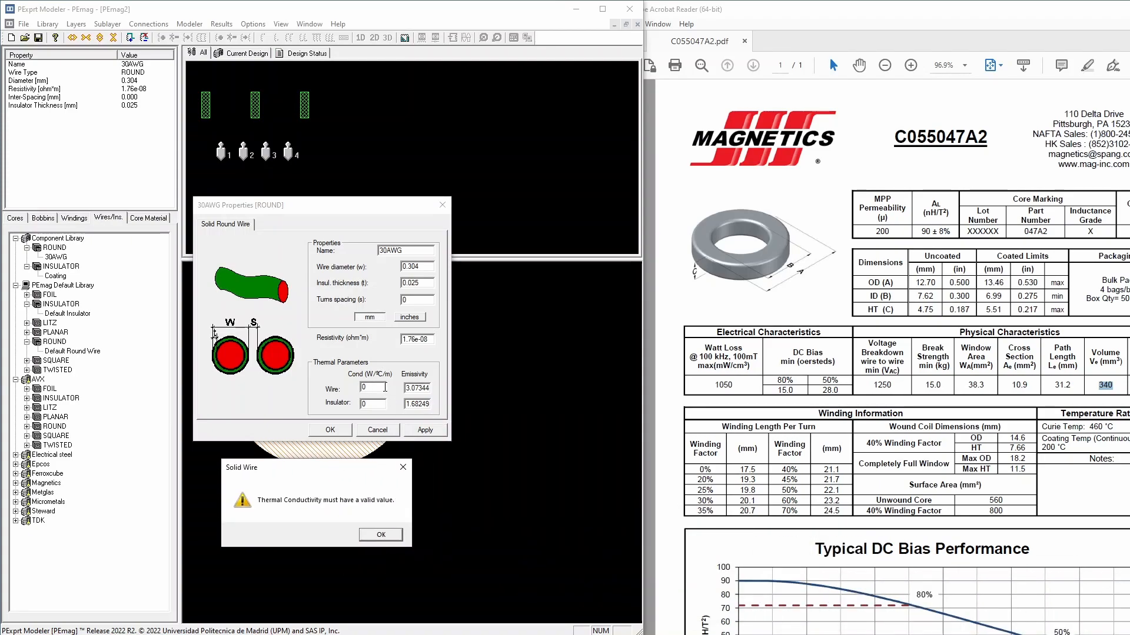
key(Return)
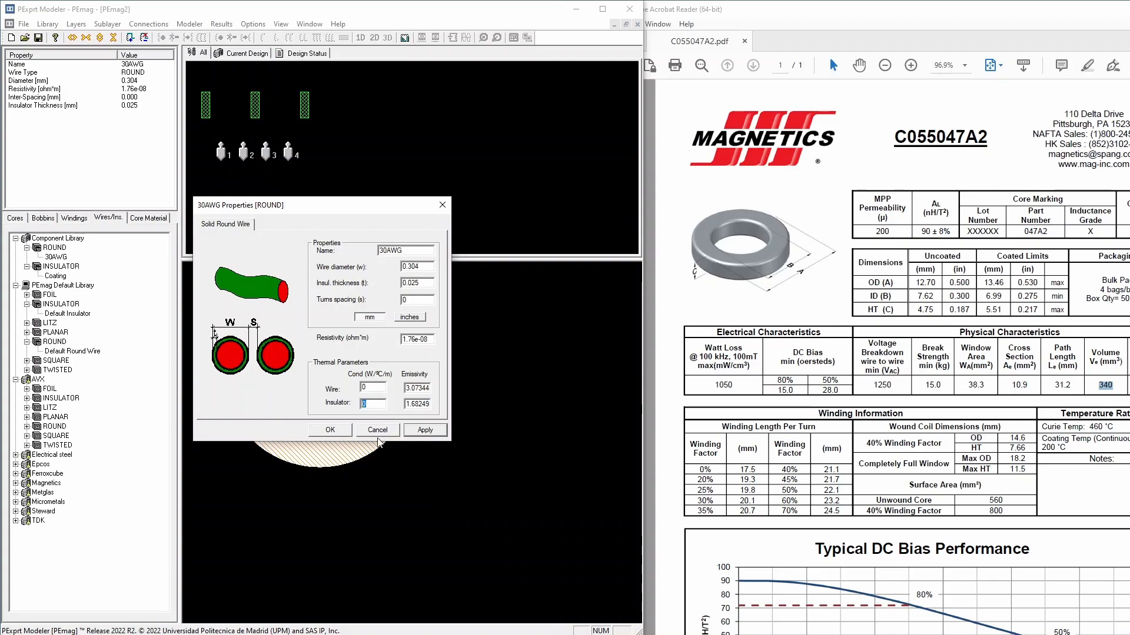
click(425, 433)
click(324, 432)
key(Return)
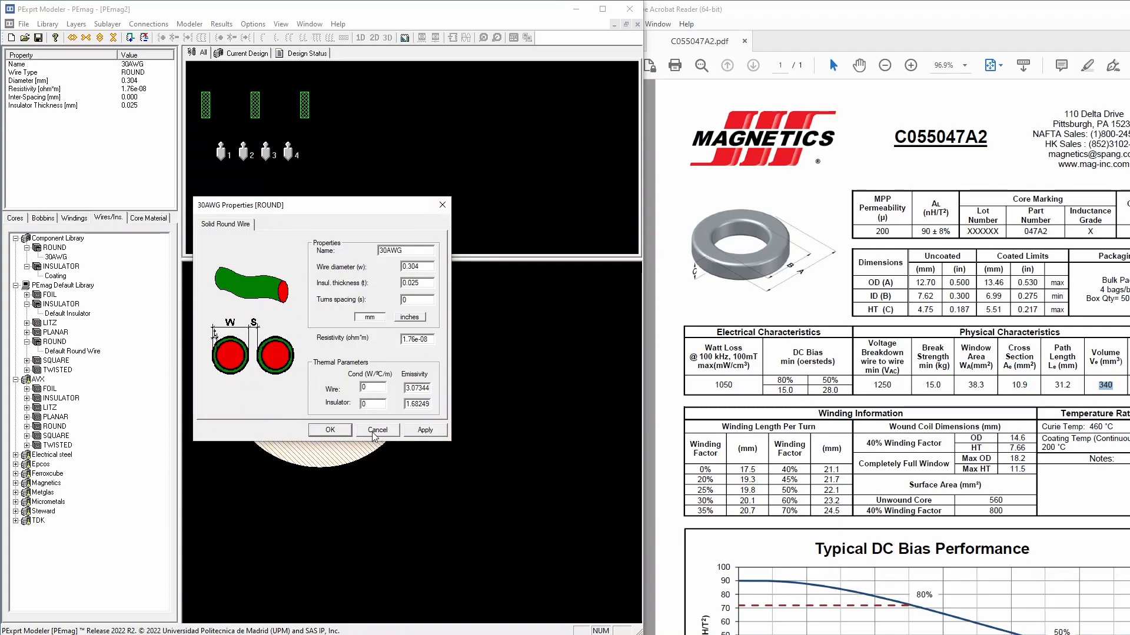
click(340, 431)
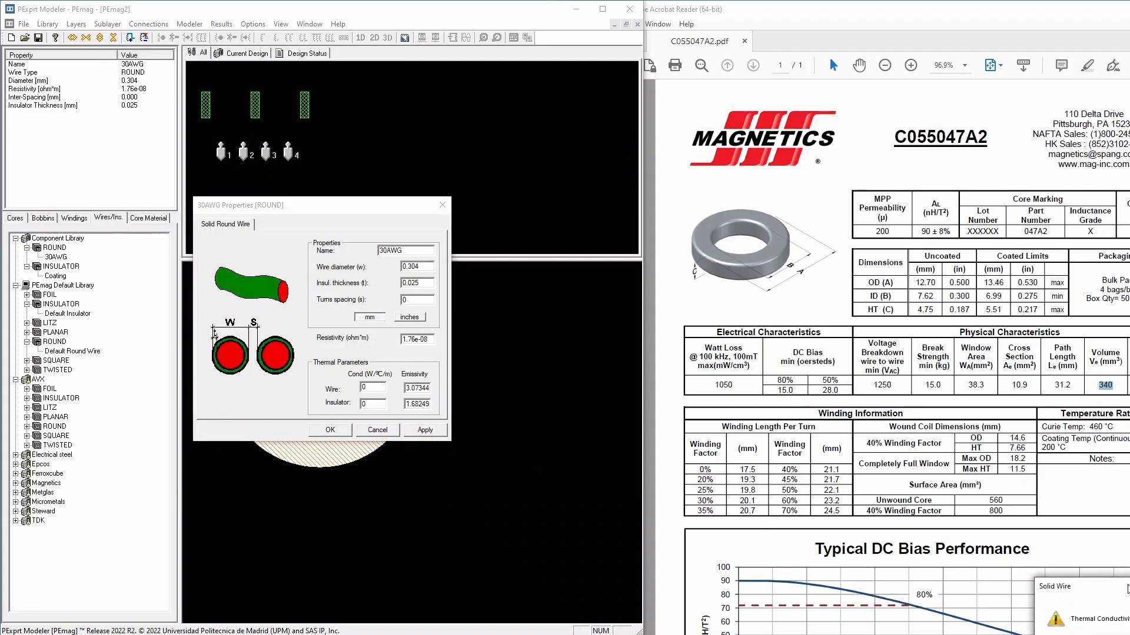
Set the 30AWG wire's conductor and insulator thermal conductivities to 1 and close its properties
click(366, 495)
double_click(364, 387)
text(11)
click(1125, 630)
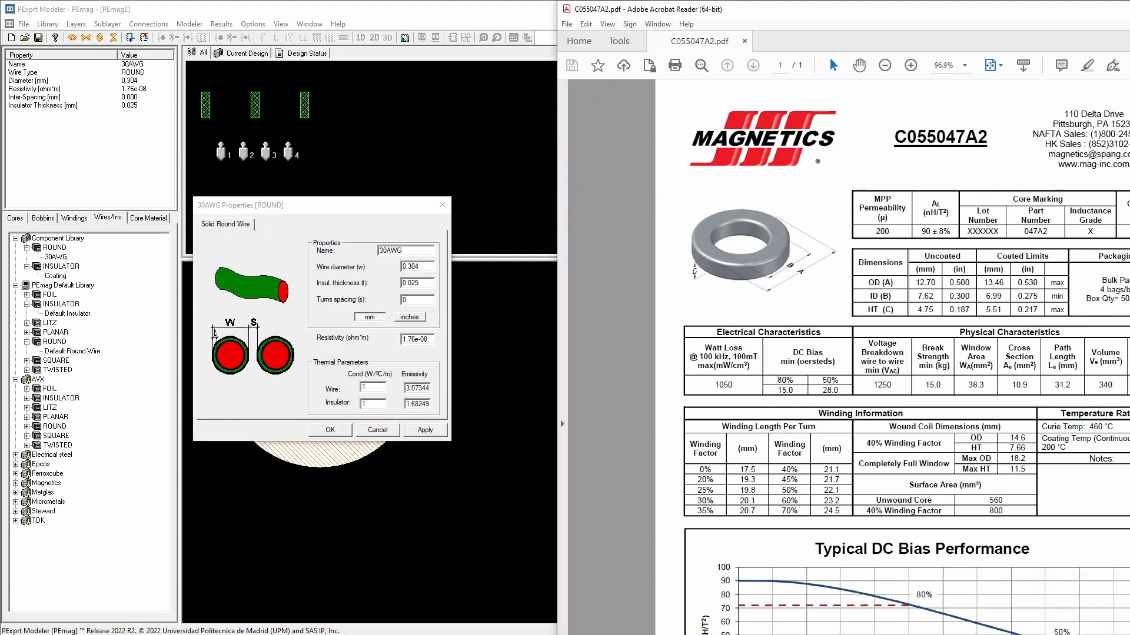
drag(428, 205, 444, 176)
click(457, 176)
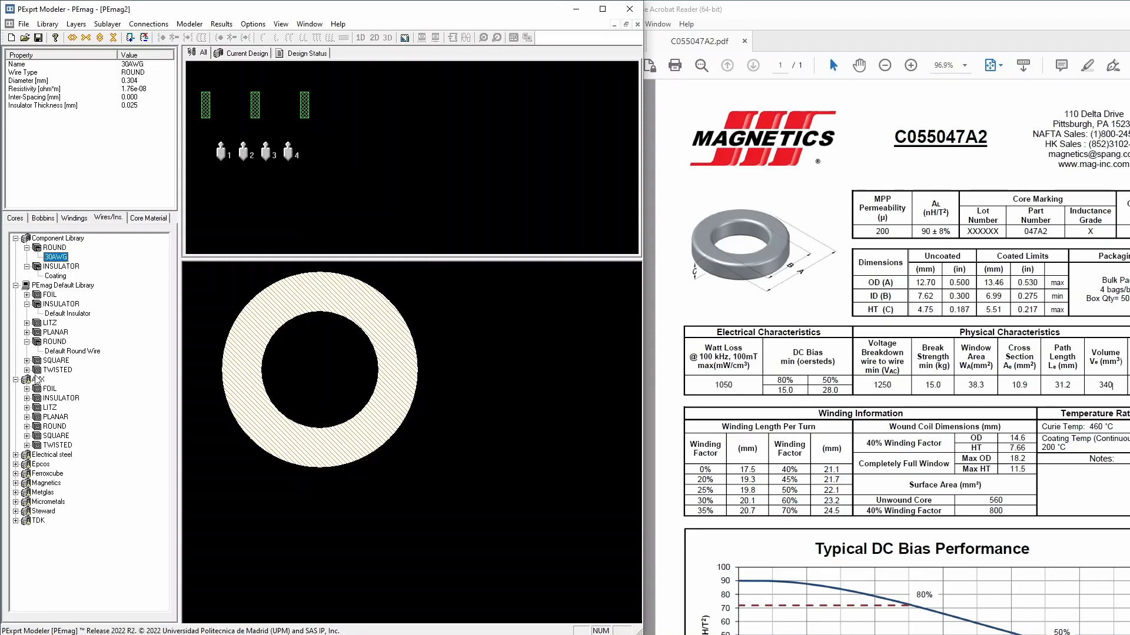
Add the AWG30 round wire from the Magnetics library to the Component Library's round wires
double_click(27, 483)
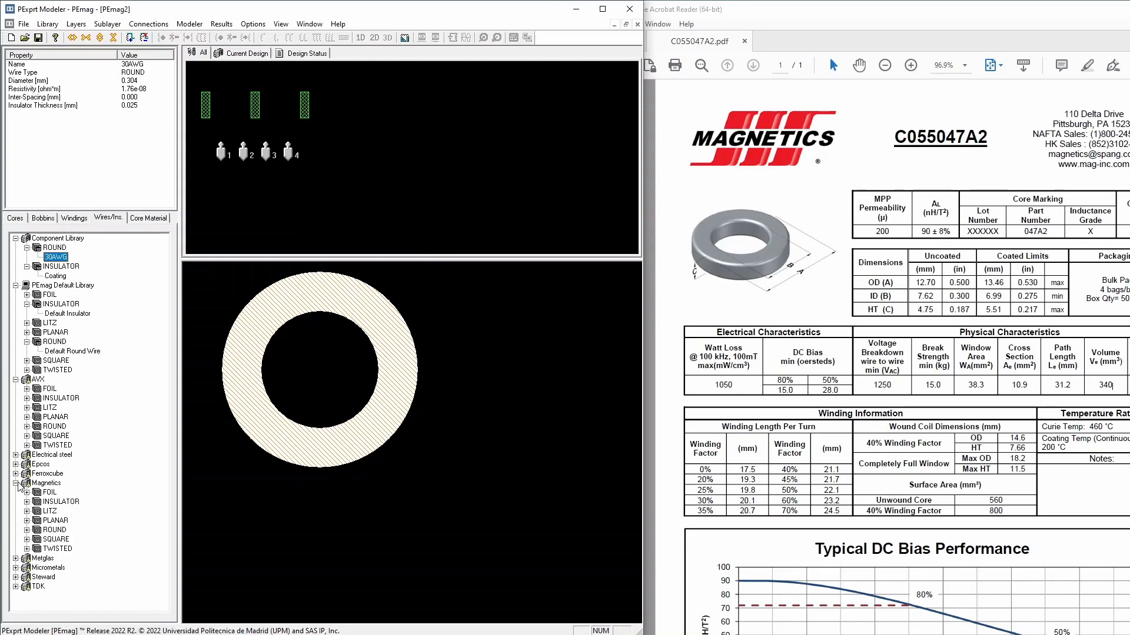
click(27, 530)
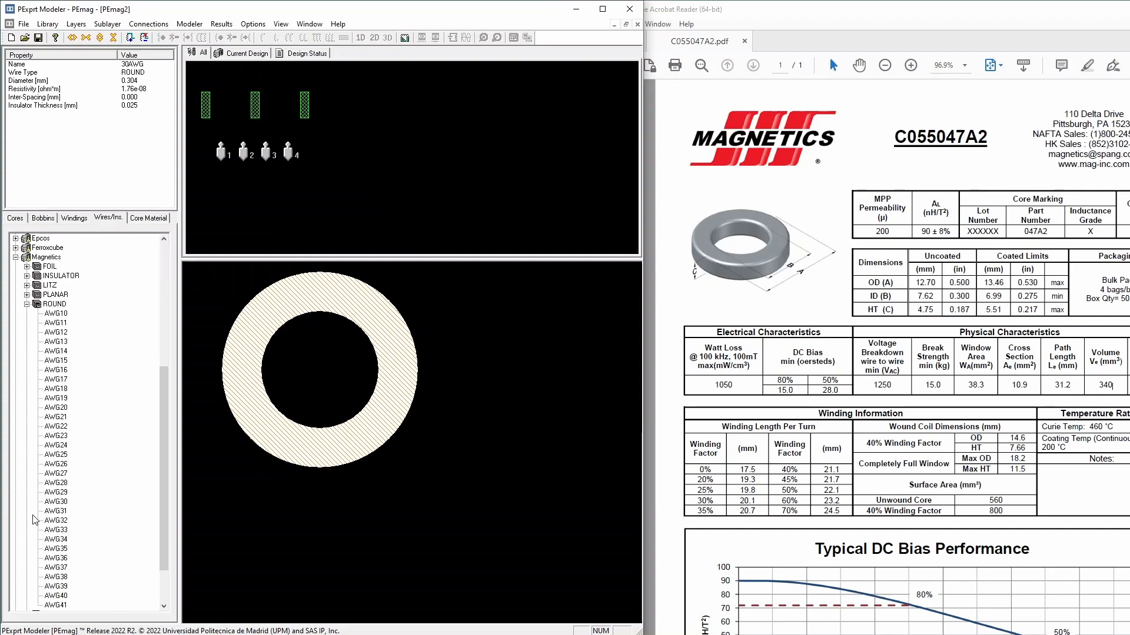
click(57, 502)
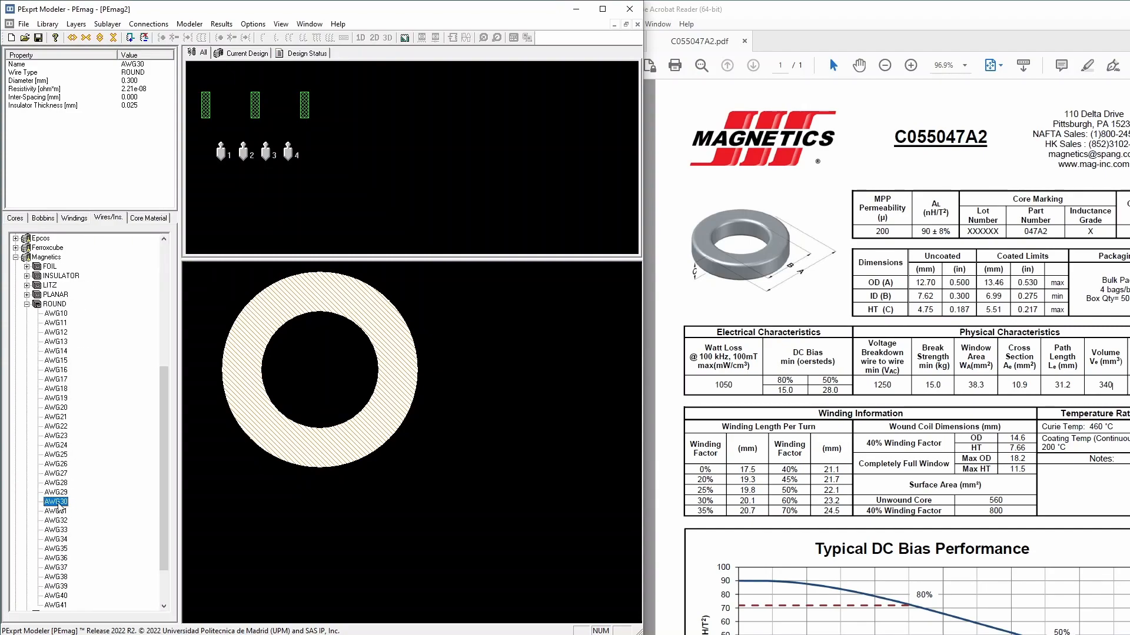
drag(58, 505, 51, 252)
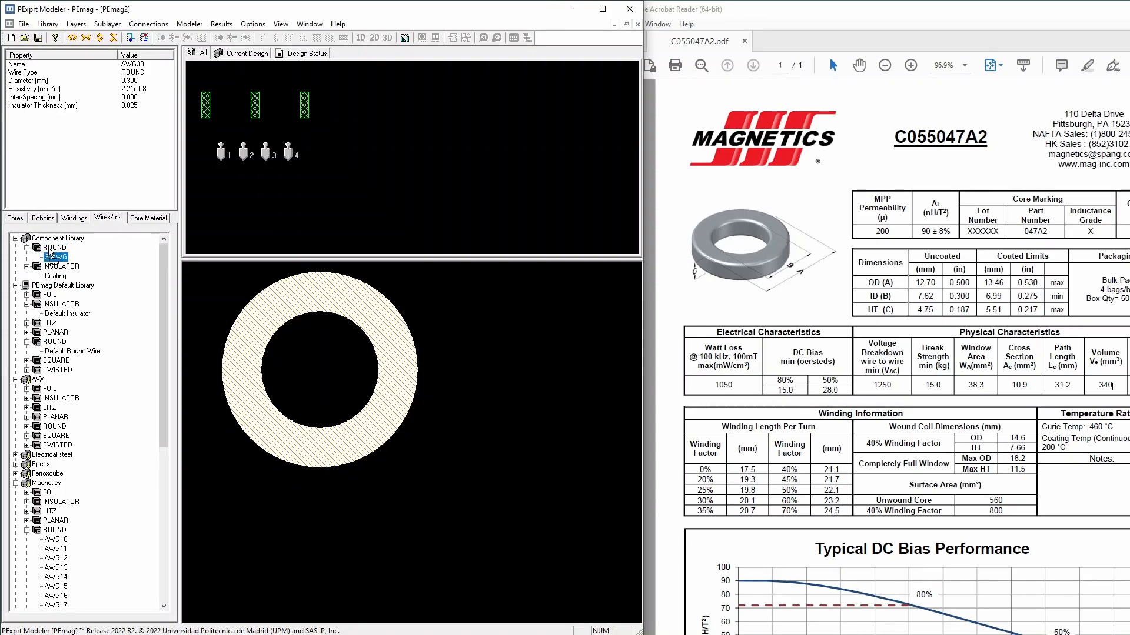
Remove the custom 30AWG wire from the Component Library
click(56, 257)
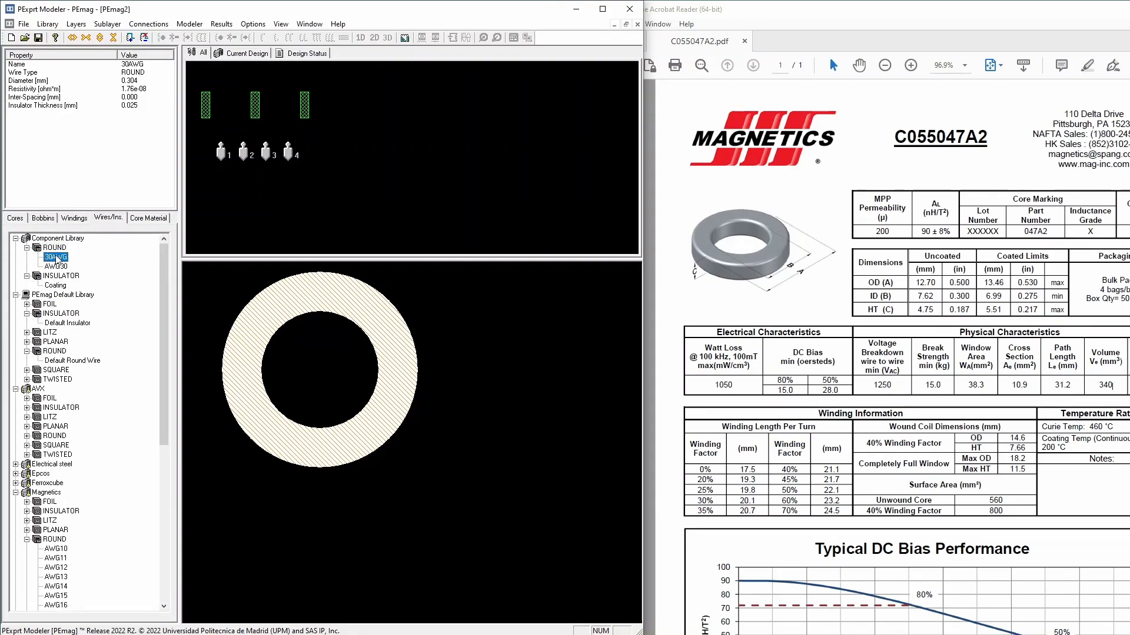
key(Delete)
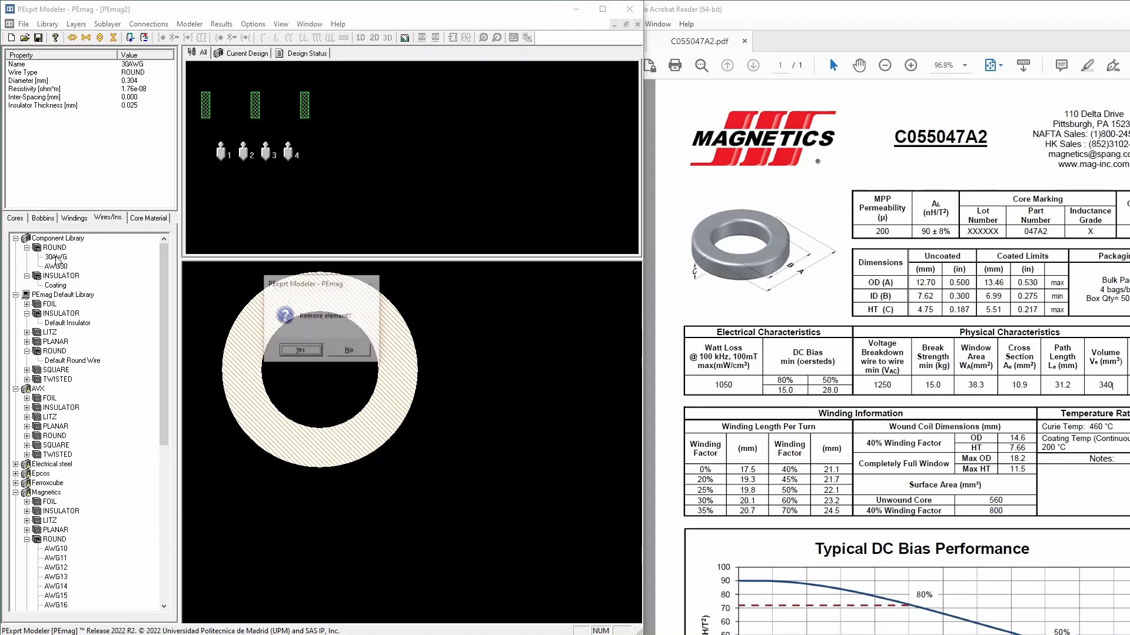
click(301, 351)
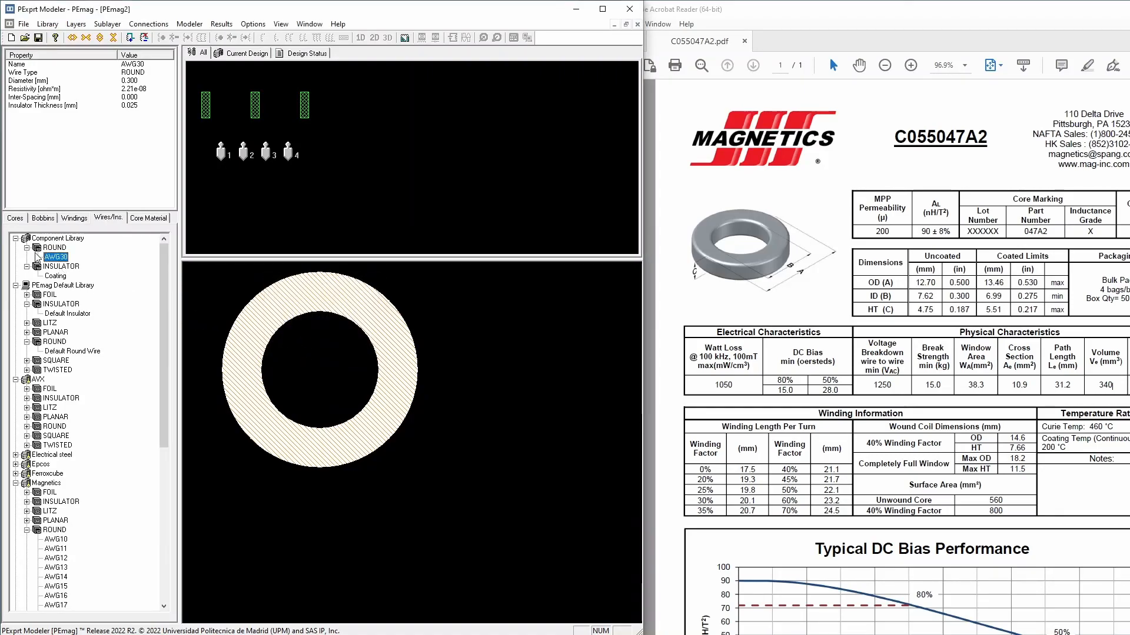
Review the Component Library AWG30 wire's diameter, insulation thickness and wire and insulator thermal conductivities, and close its properties
double_click(55, 258)
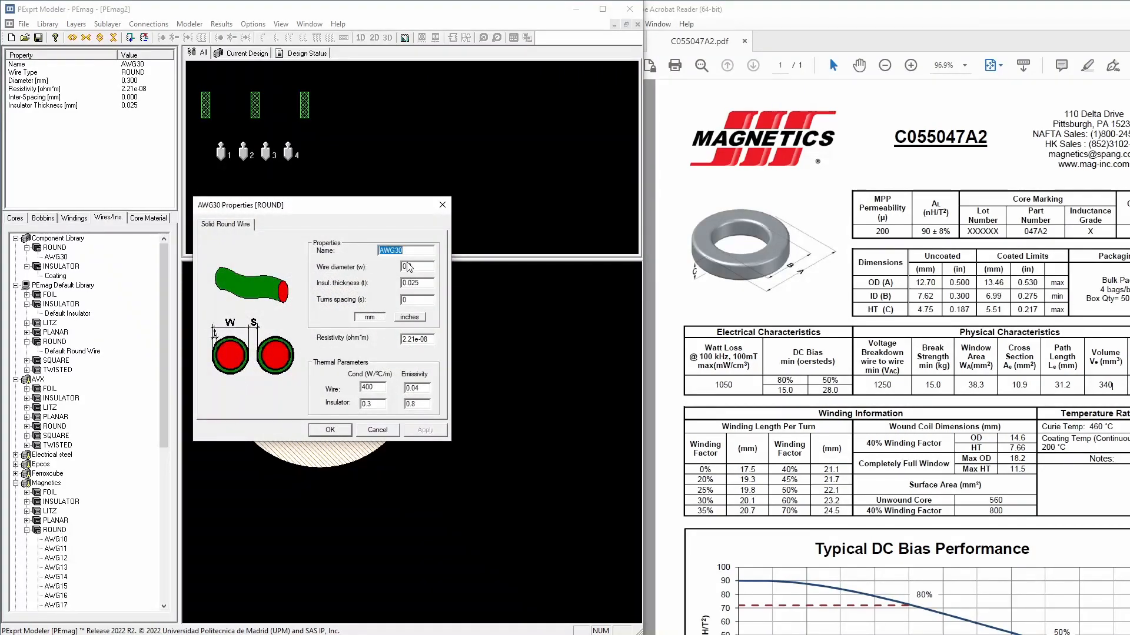
key(Tab)
key(Tab)
key(shift+Tab)
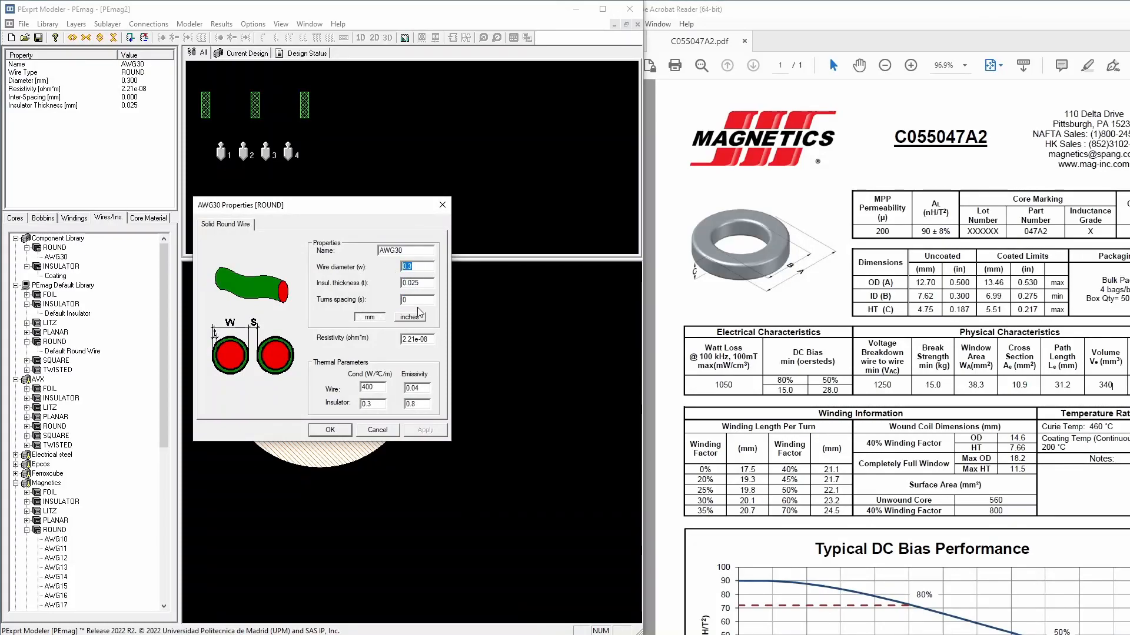
double_click(372, 387)
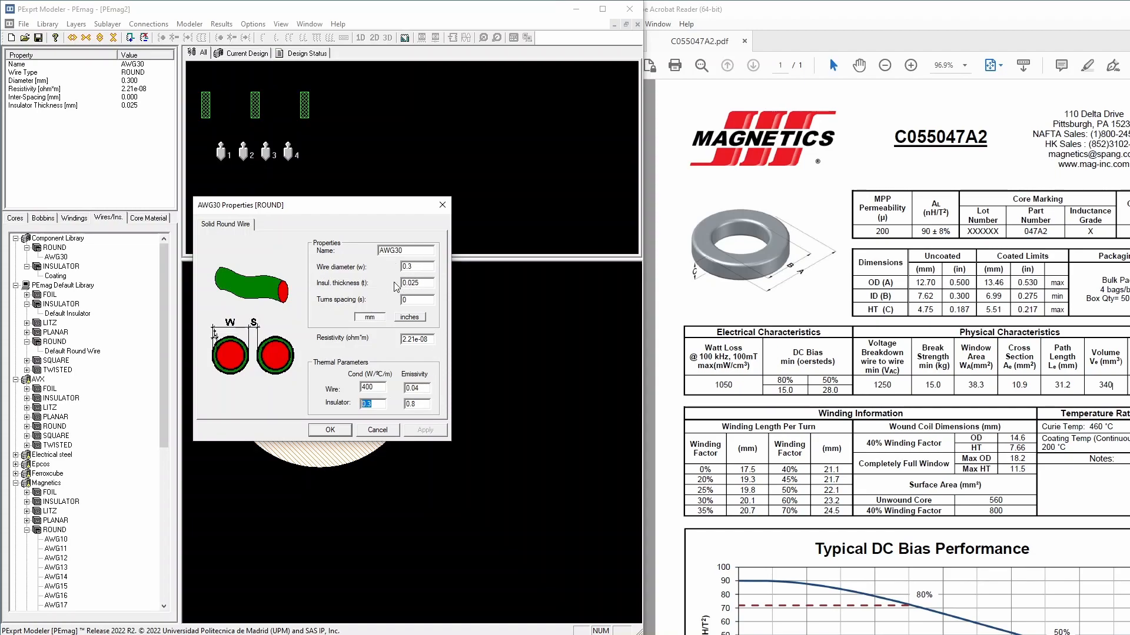
click(330, 429)
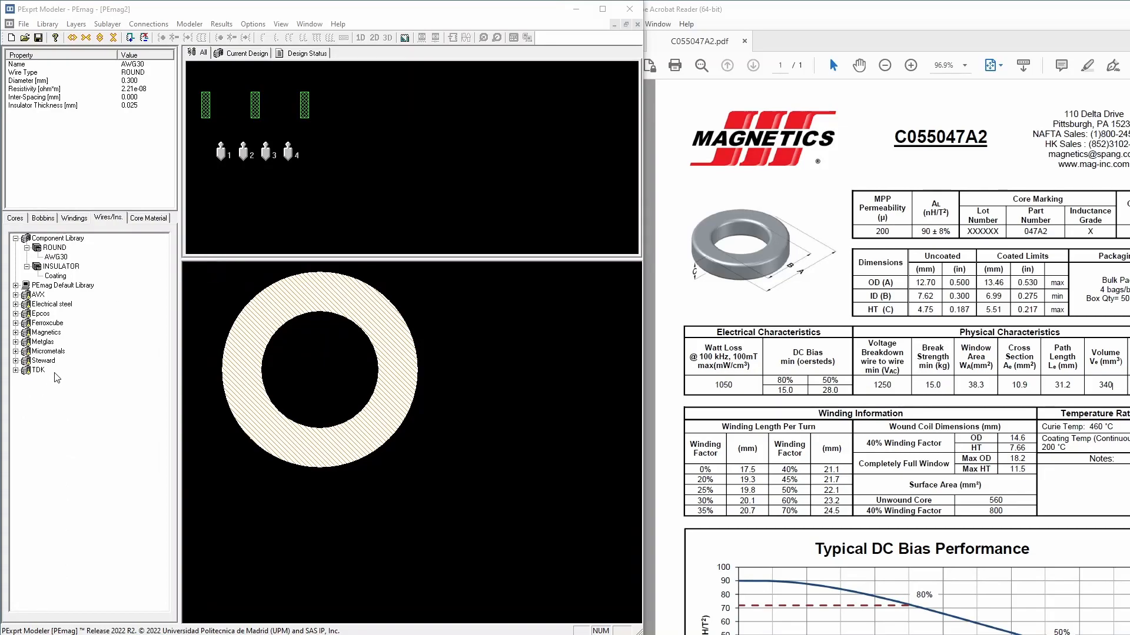
Add the MPP (200u) iron powder core material from the Magnetics library to the Component Library
click(148, 217)
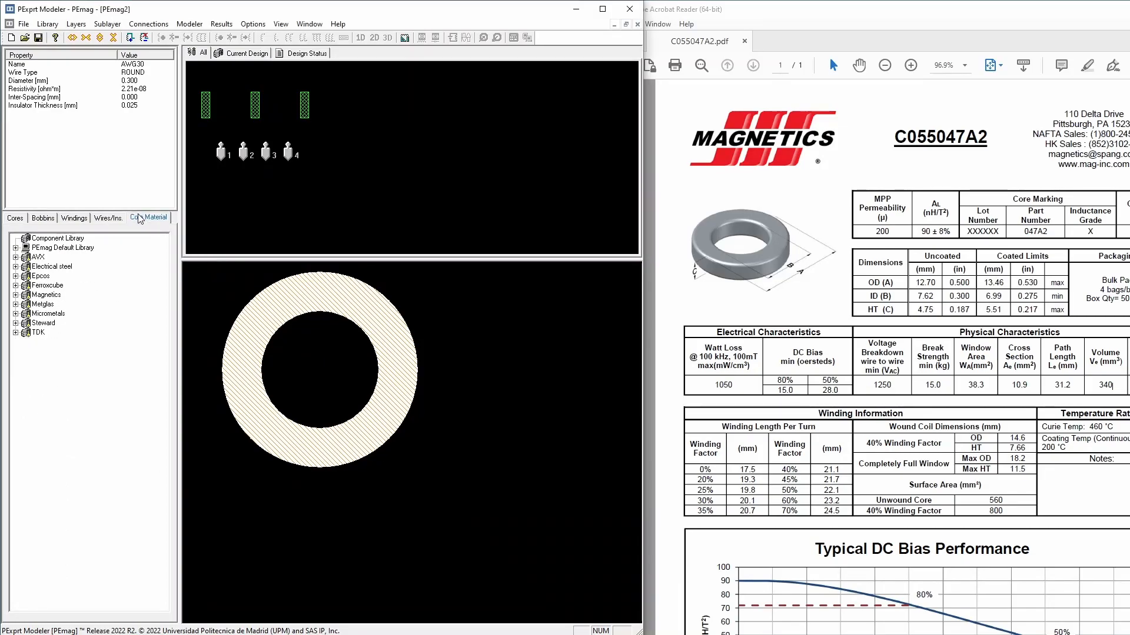
click(15, 296)
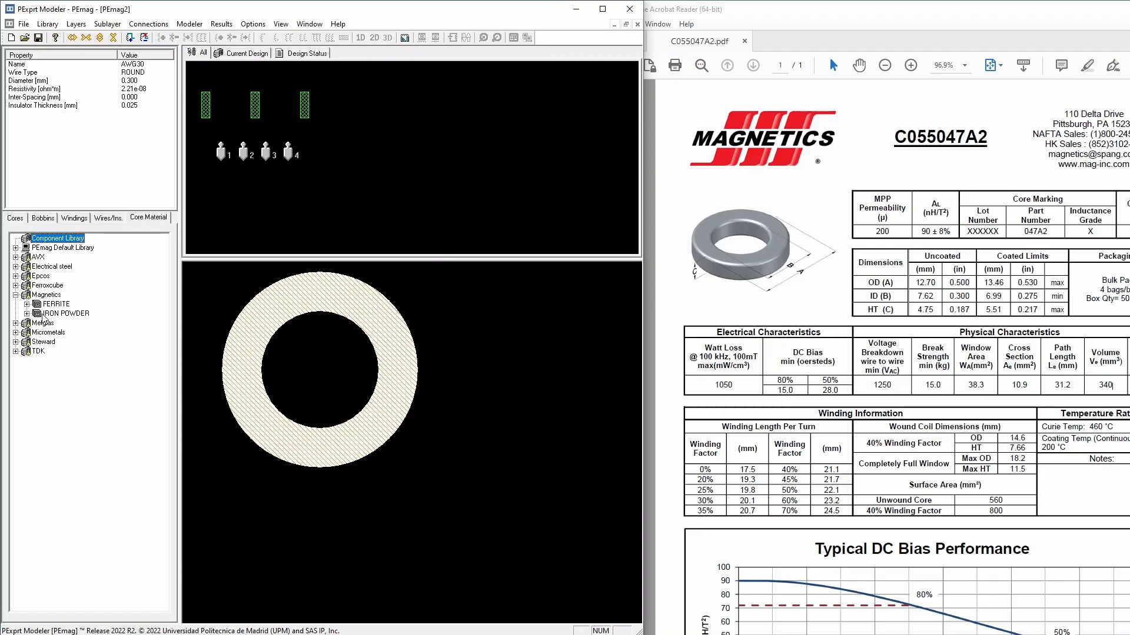
click(26, 313)
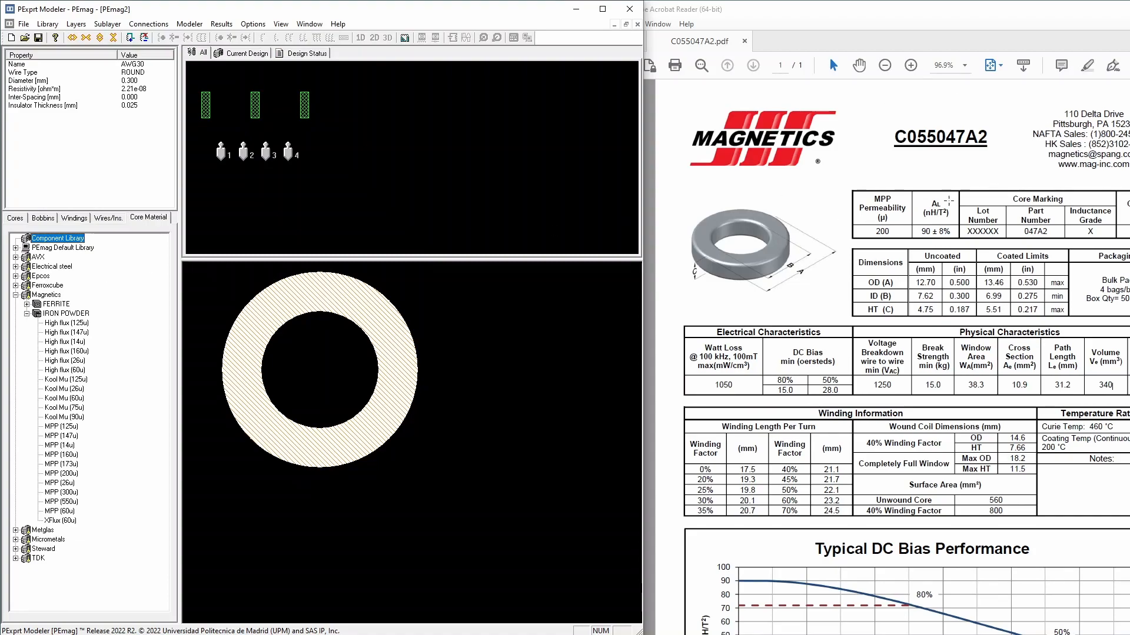
double_click(887, 200)
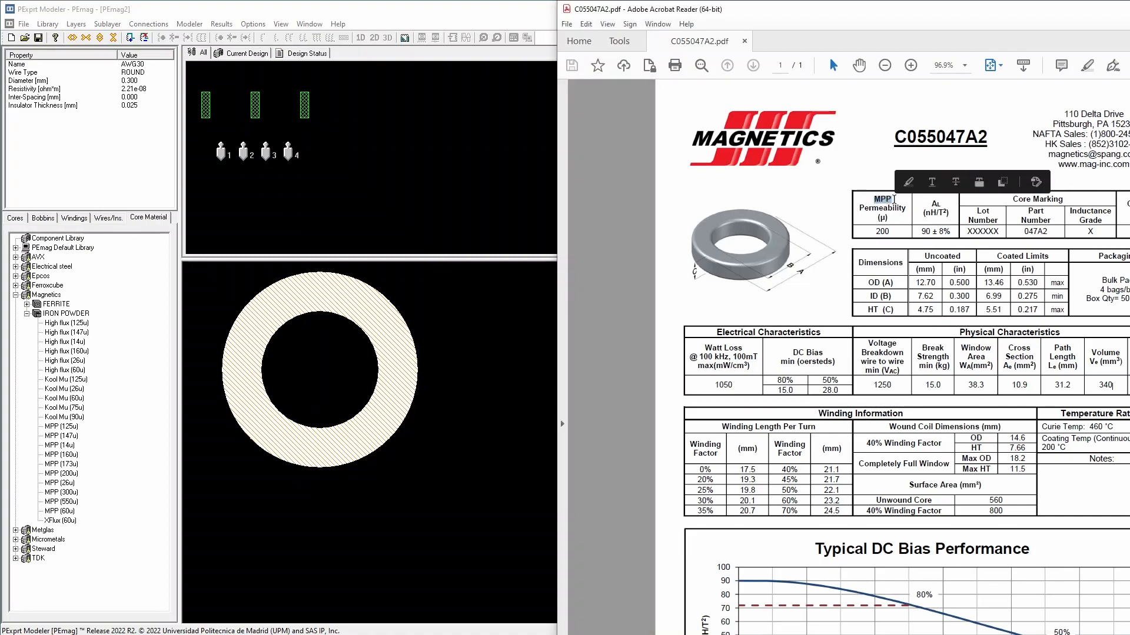
click(69, 418)
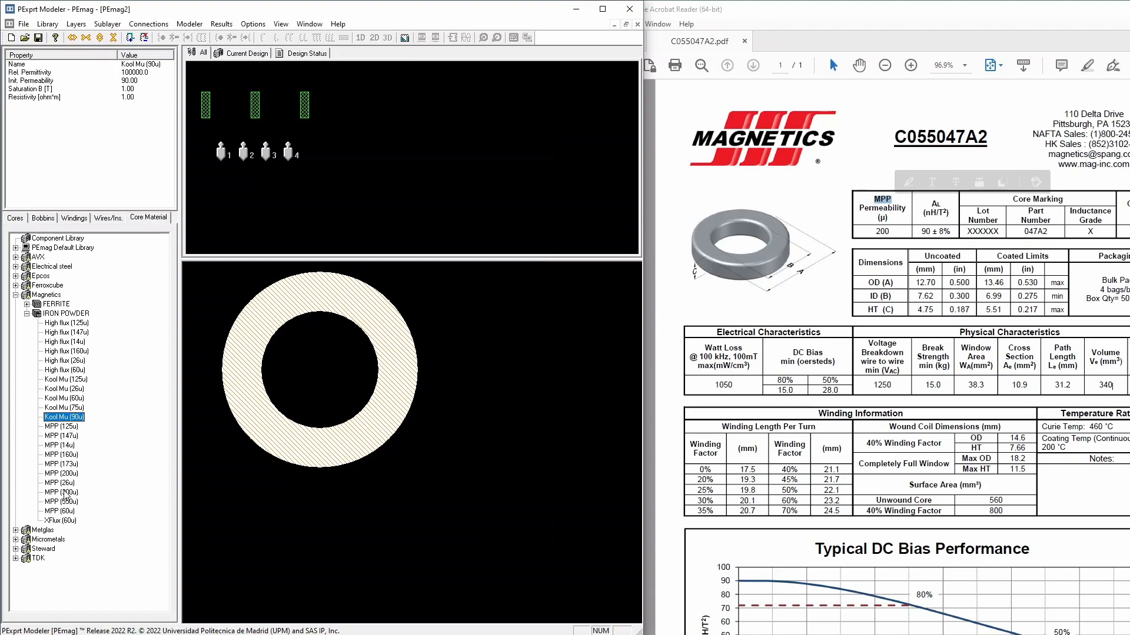
click(74, 473)
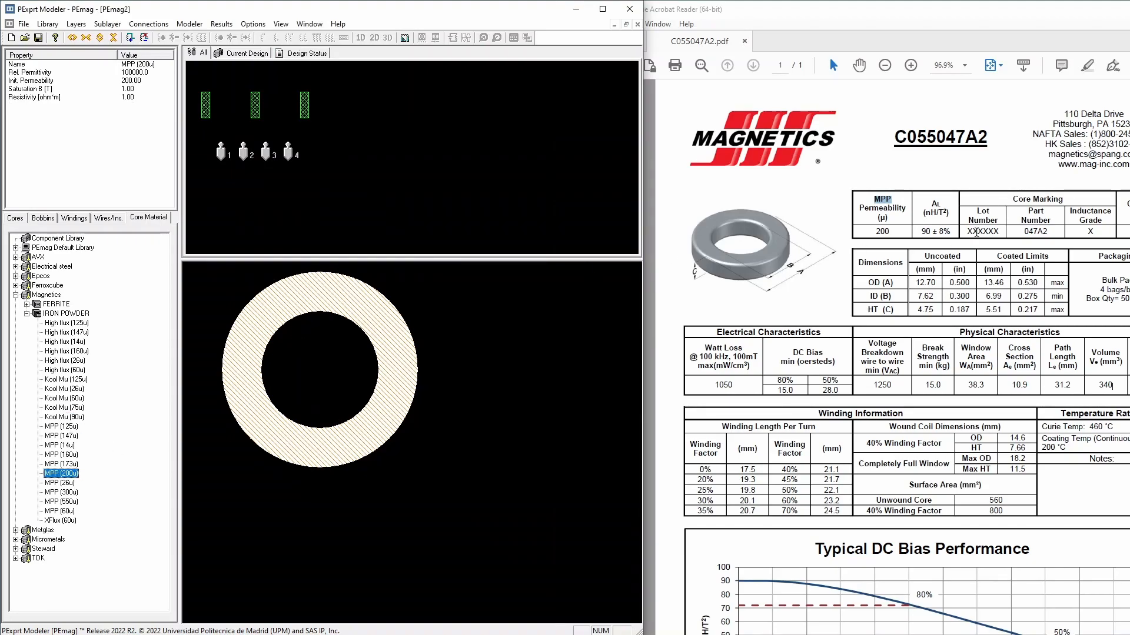
click(50, 240)
drag(50, 240, 50, 241)
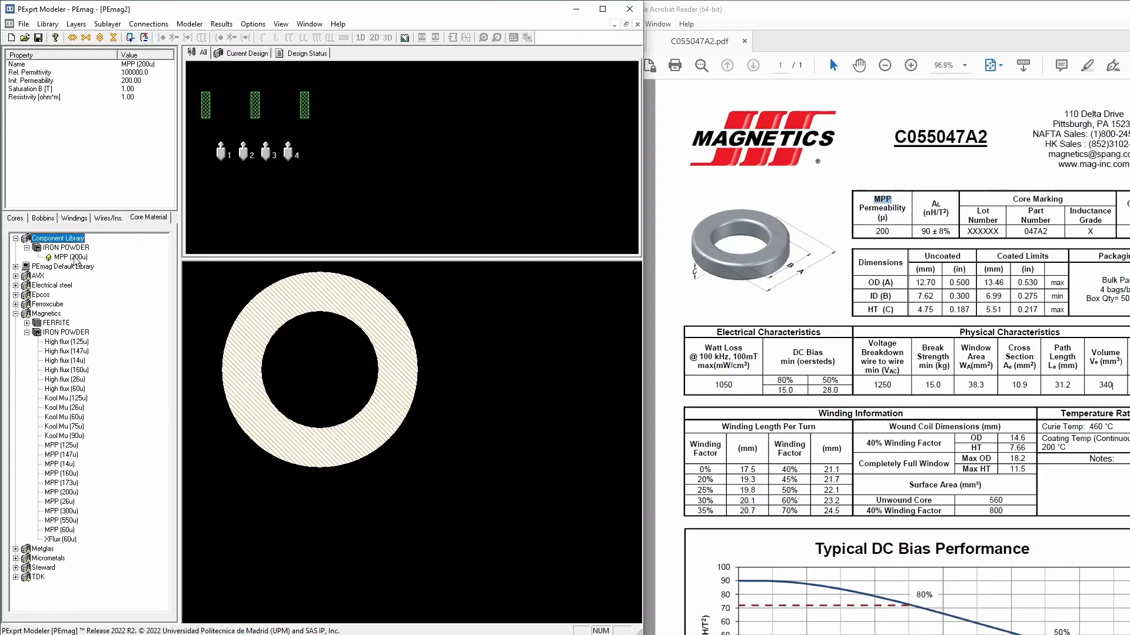
click(16, 314)
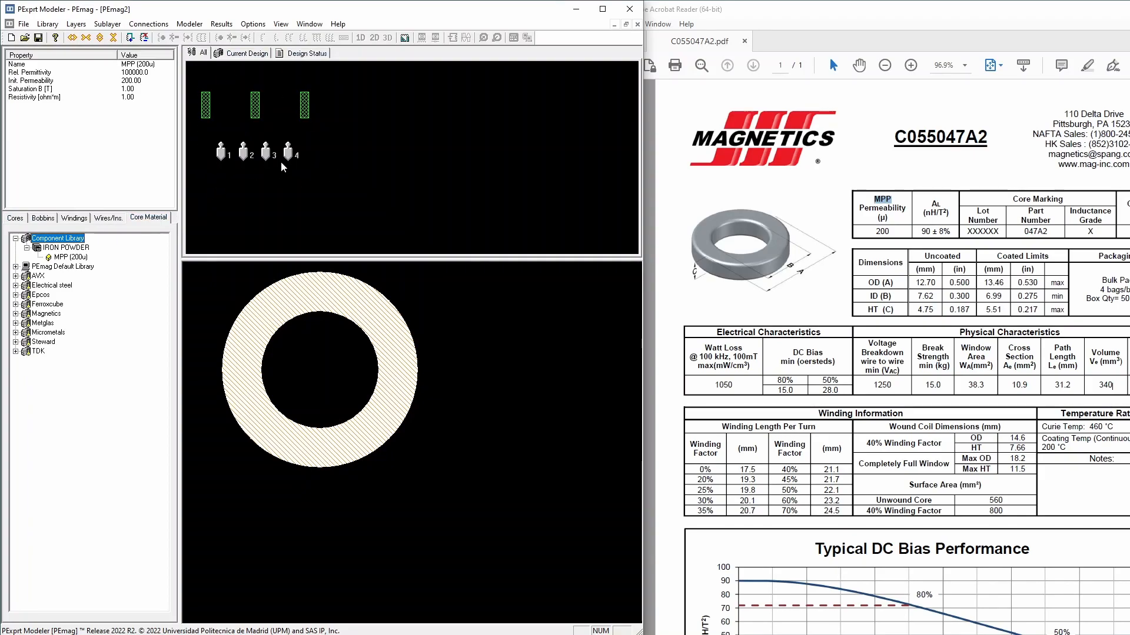
Assign the Coating insulator from the Component Library to the insulator in layer 1
click(203, 109)
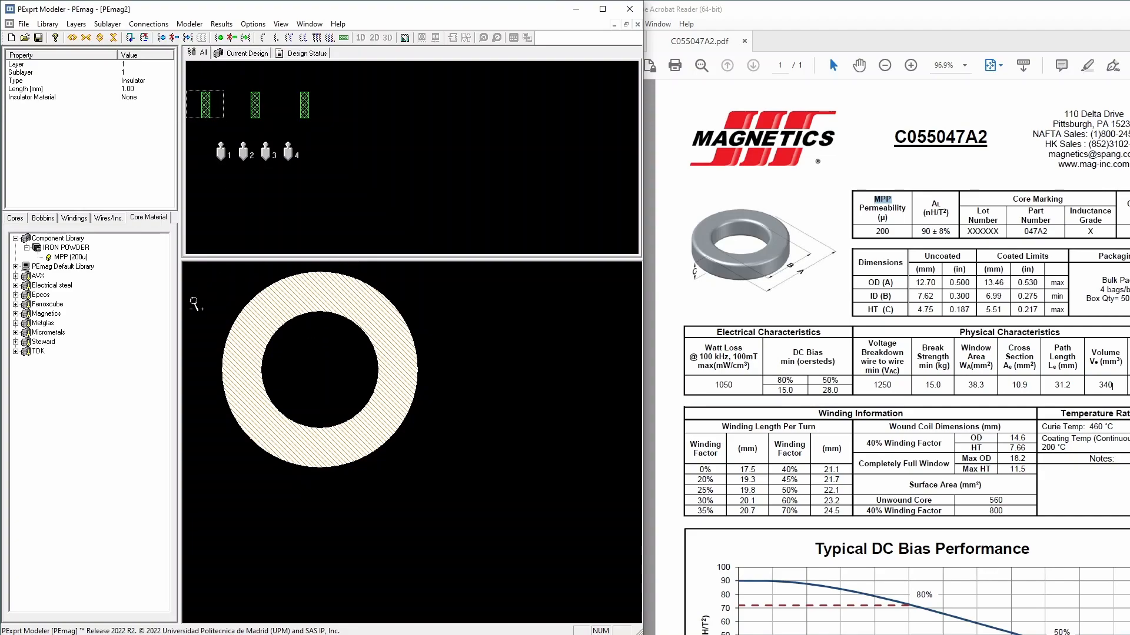
click(75, 218)
click(108, 220)
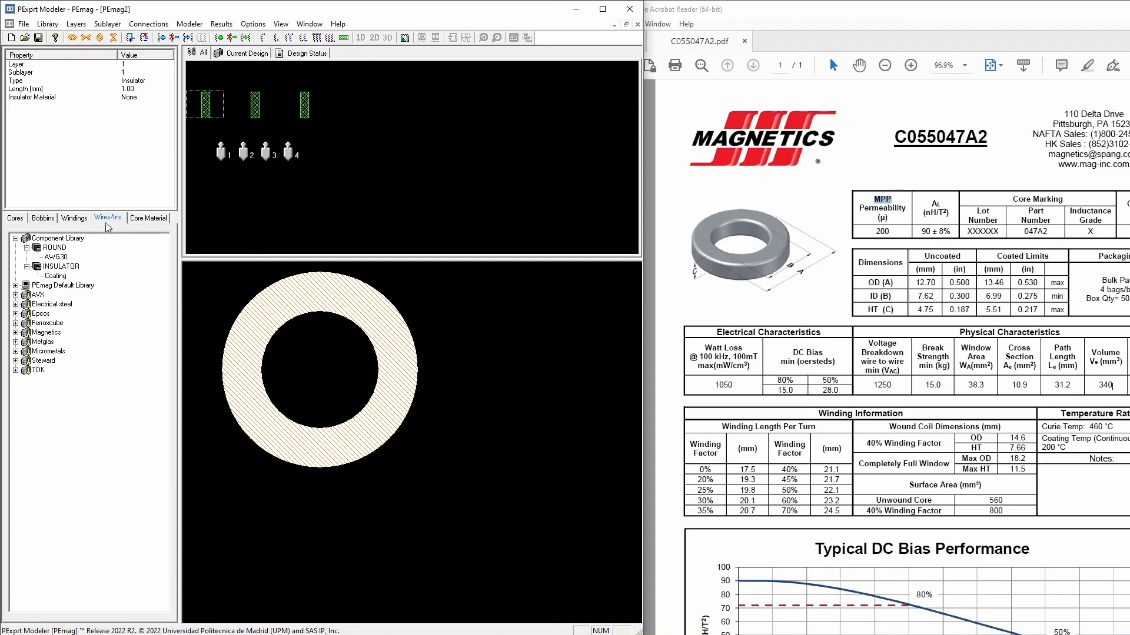
drag(57, 280, 209, 108)
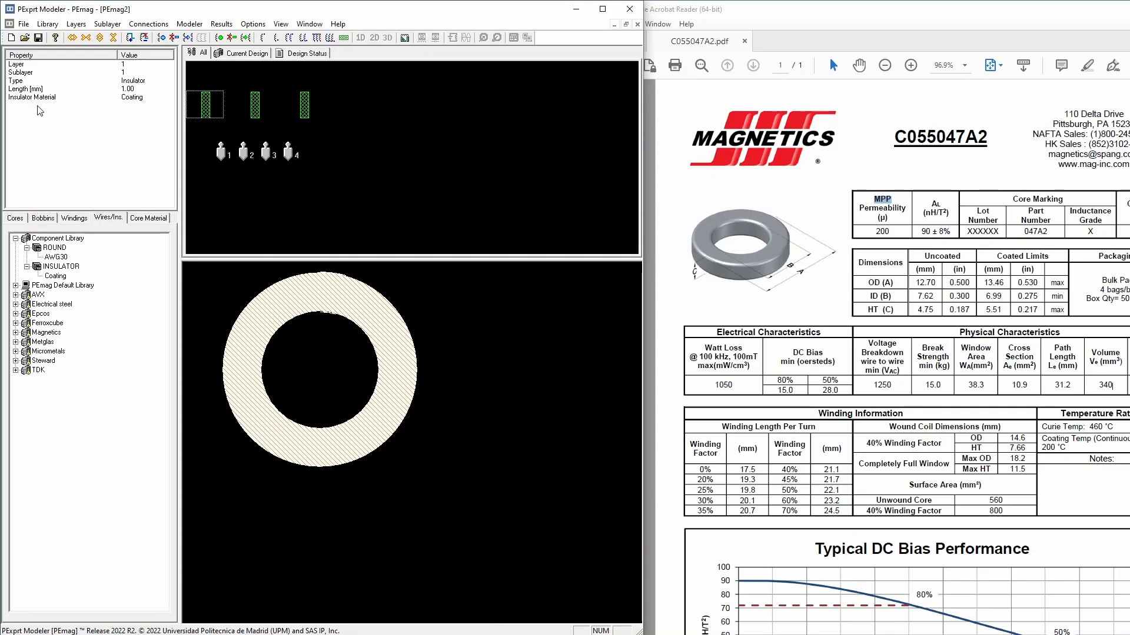
Convert the insulators in layers 2 and 3 into monofilar winding layers
click(253, 106)
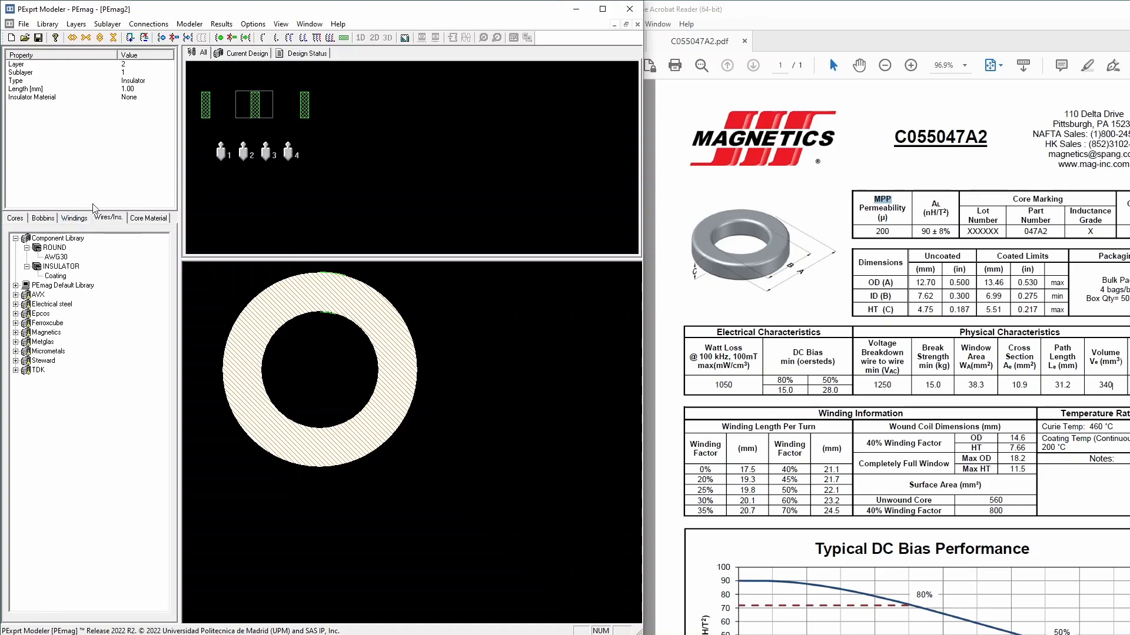
click(262, 40)
click(304, 105)
click(263, 38)
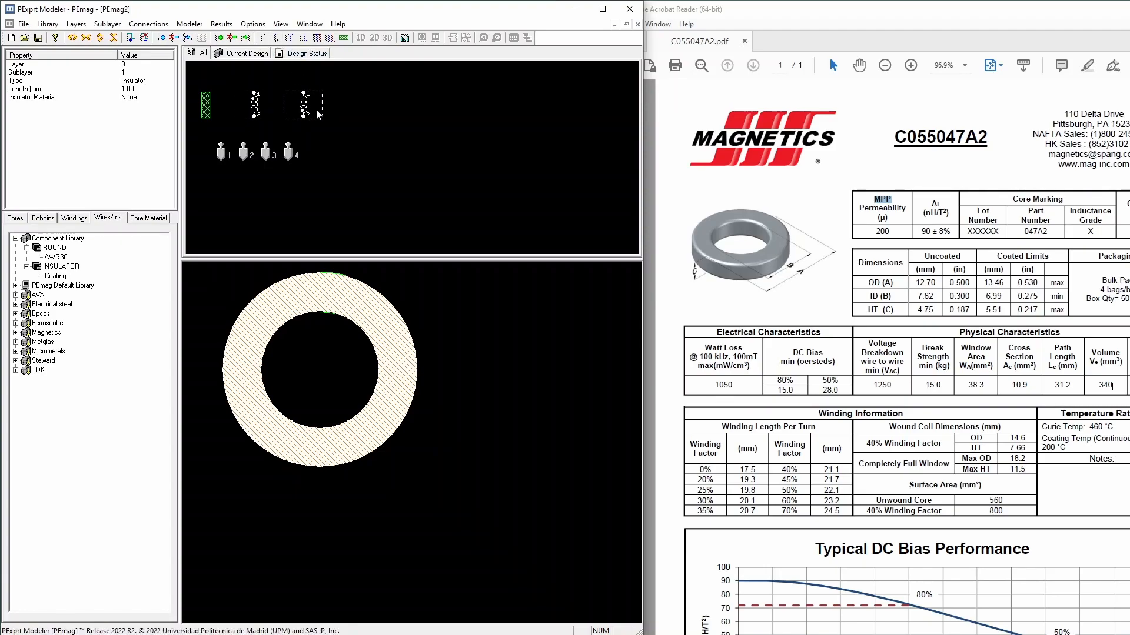
Assign the AWG30 round wire to the monofilar windings in layers 2 and 3
click(308, 110)
drag(53, 258, 258, 109)
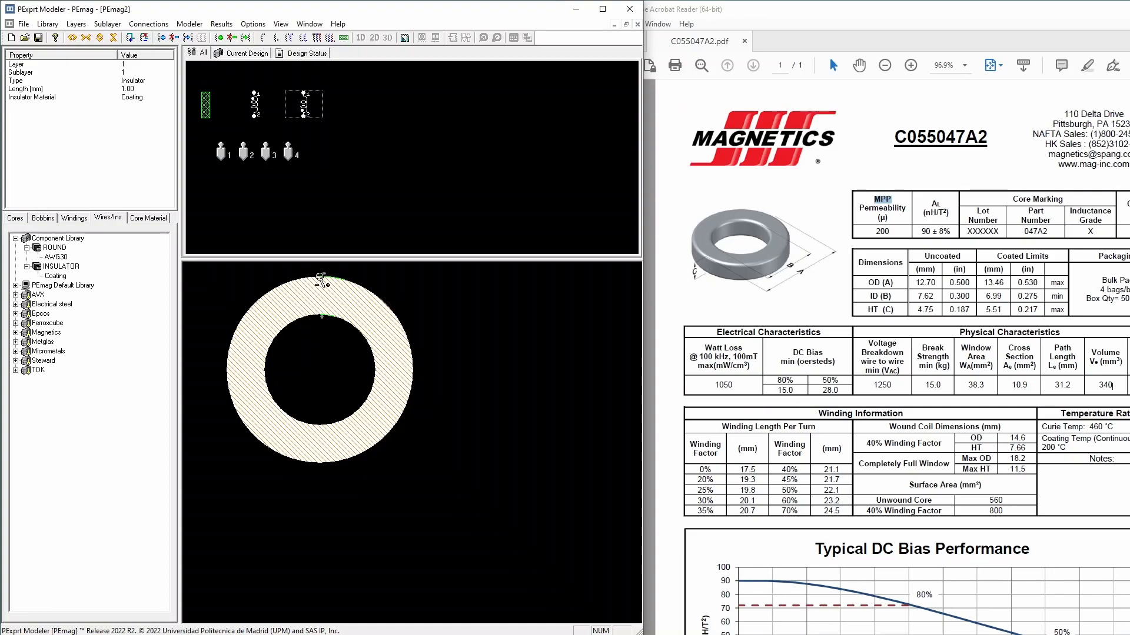
drag(61, 262, 305, 108)
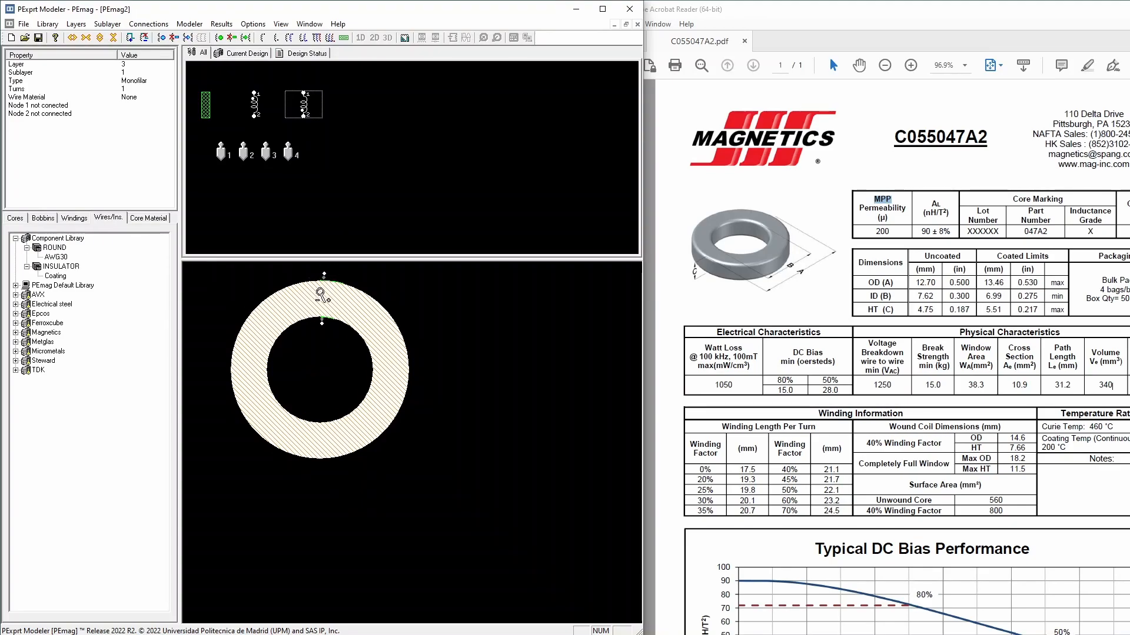
click(256, 107)
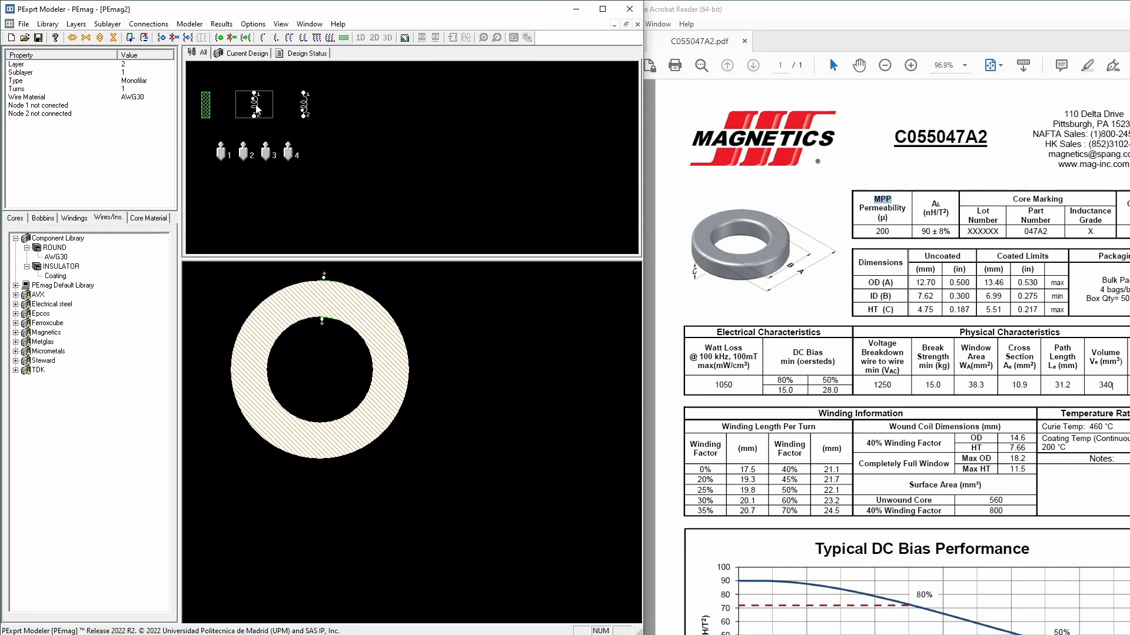
Set the number of turns to 10 for the windings in layers 2 and 3
double_click(257, 108)
click(385, 390)
double_click(258, 109)
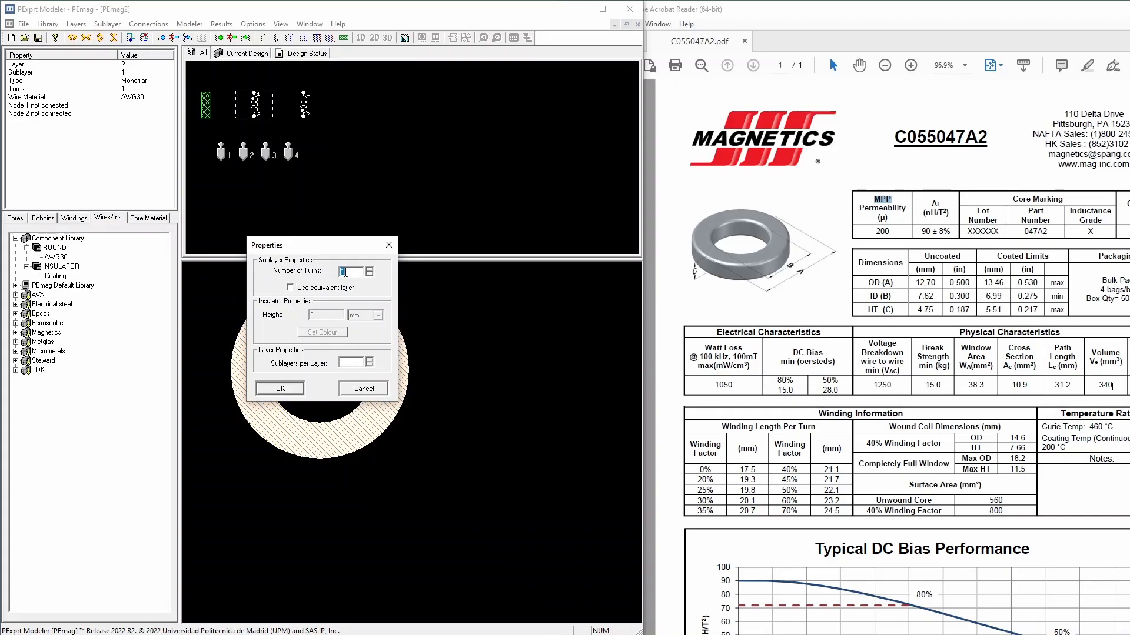
text(10)
click(281, 389)
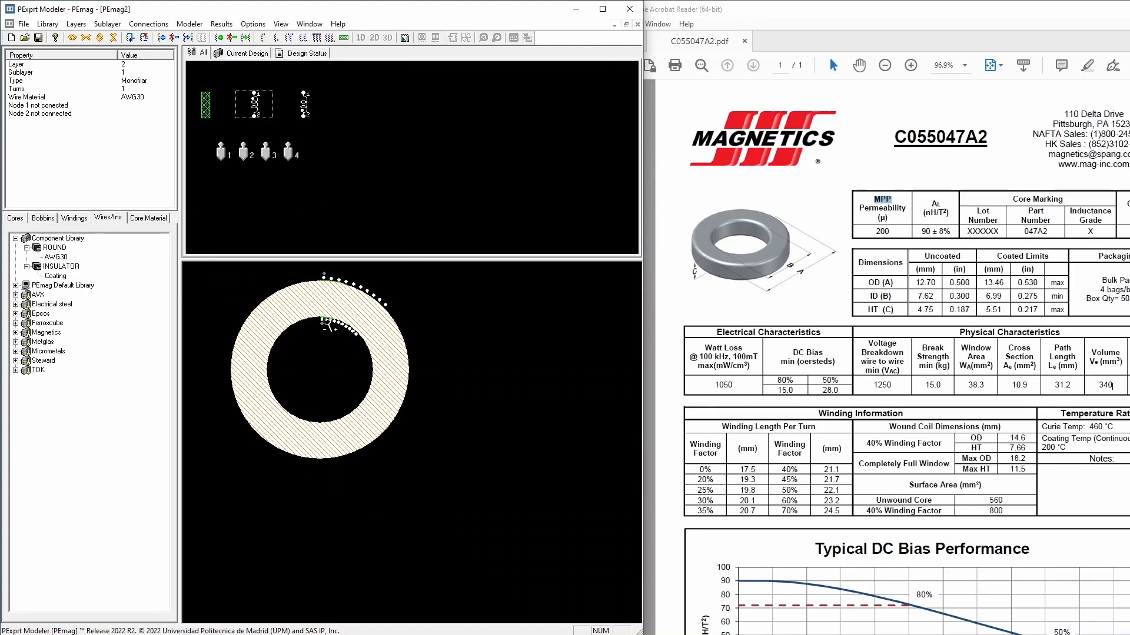
click(305, 107)
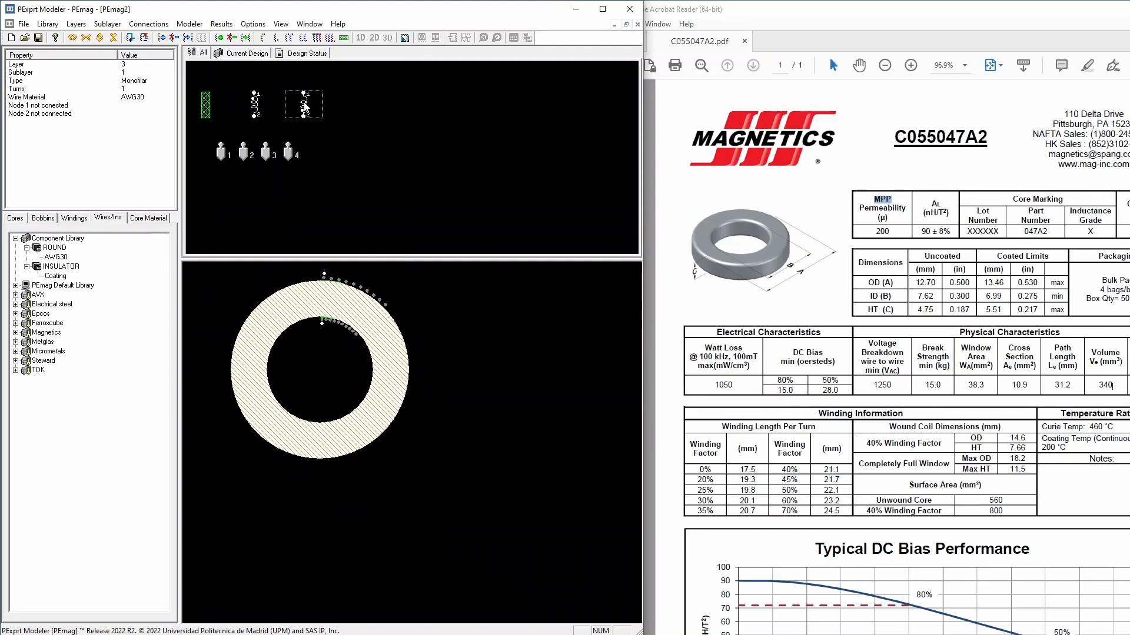
double_click(305, 107)
text(0)
key(Return)
Set the number of turns to 20 for both winding layers, 2 and 3
click(252, 104)
double_click(251, 106)
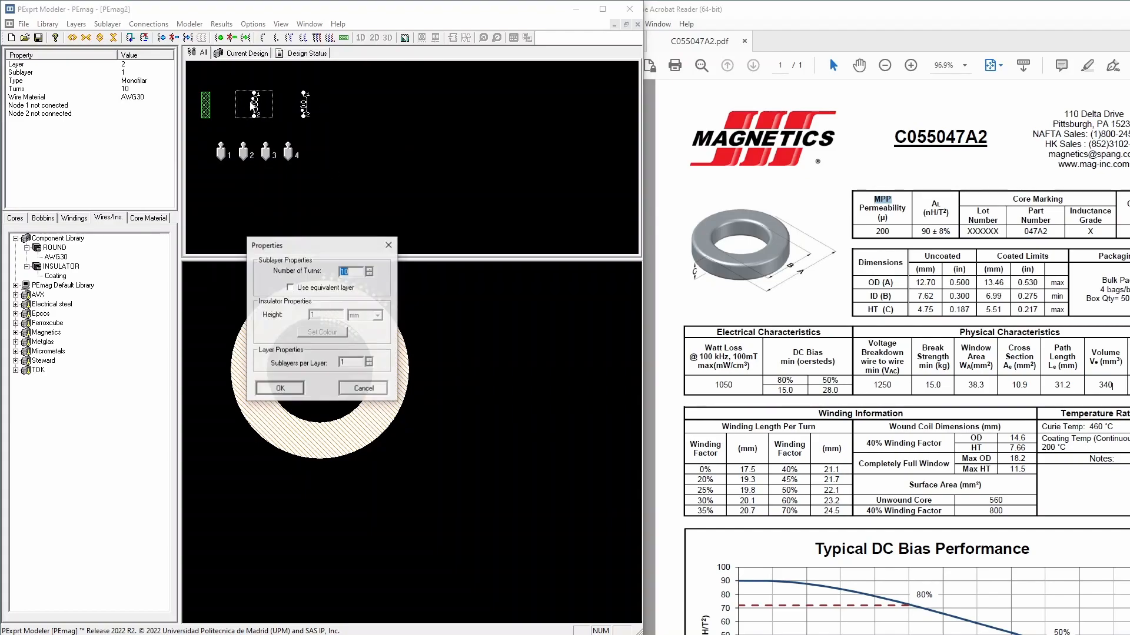
text(20)
key(Return)
double_click(304, 104)
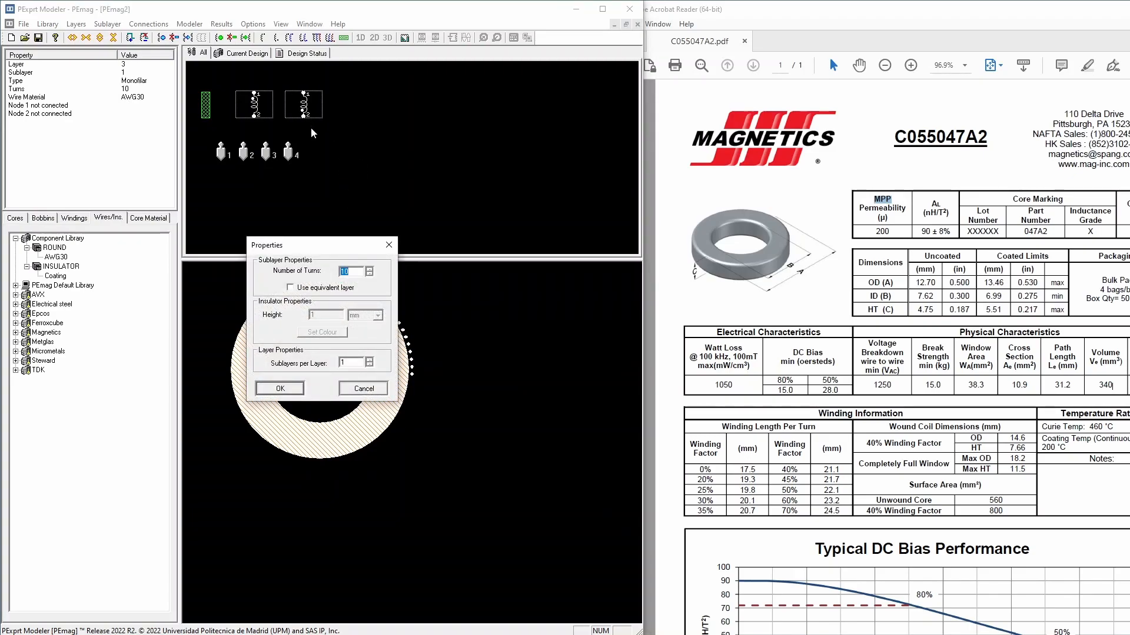
click(370, 390)
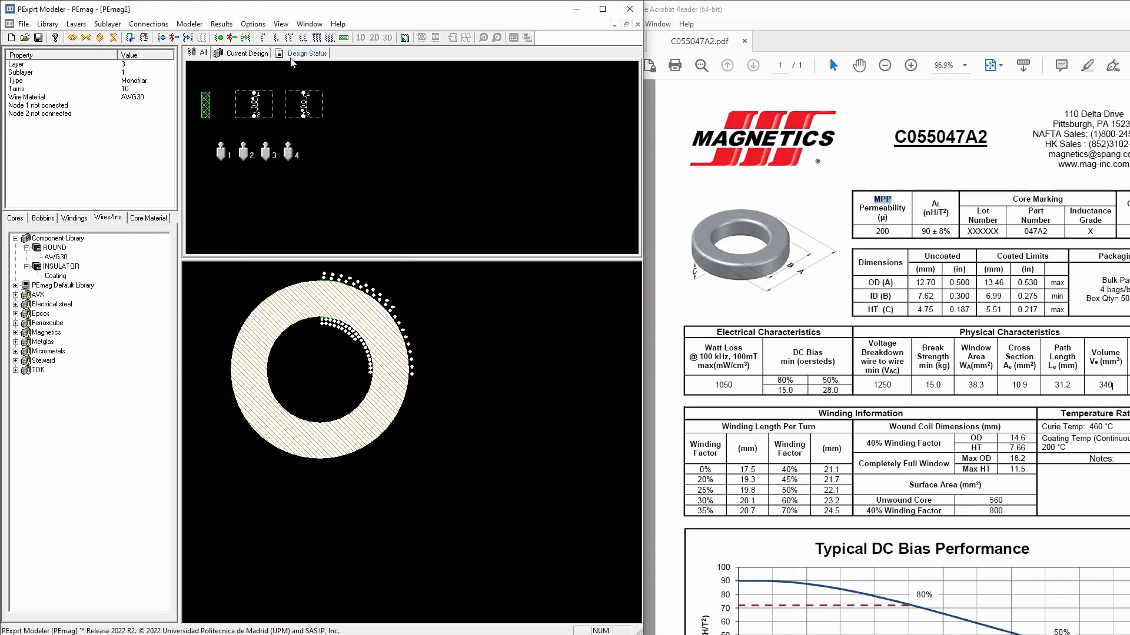
double_click(311, 103)
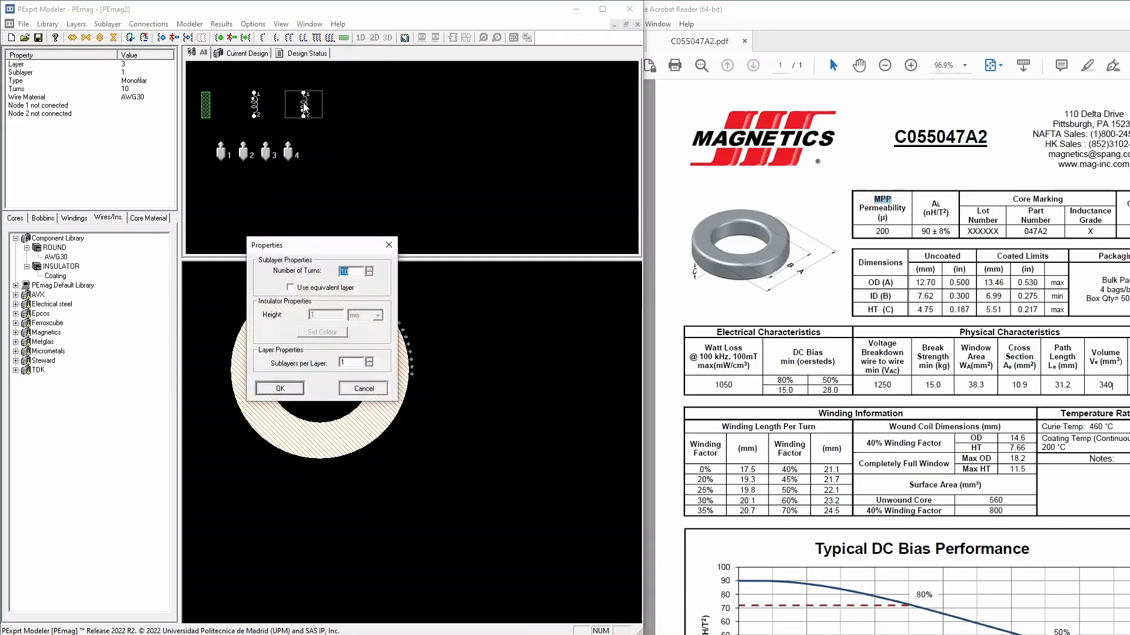
text(20)
key(Return)
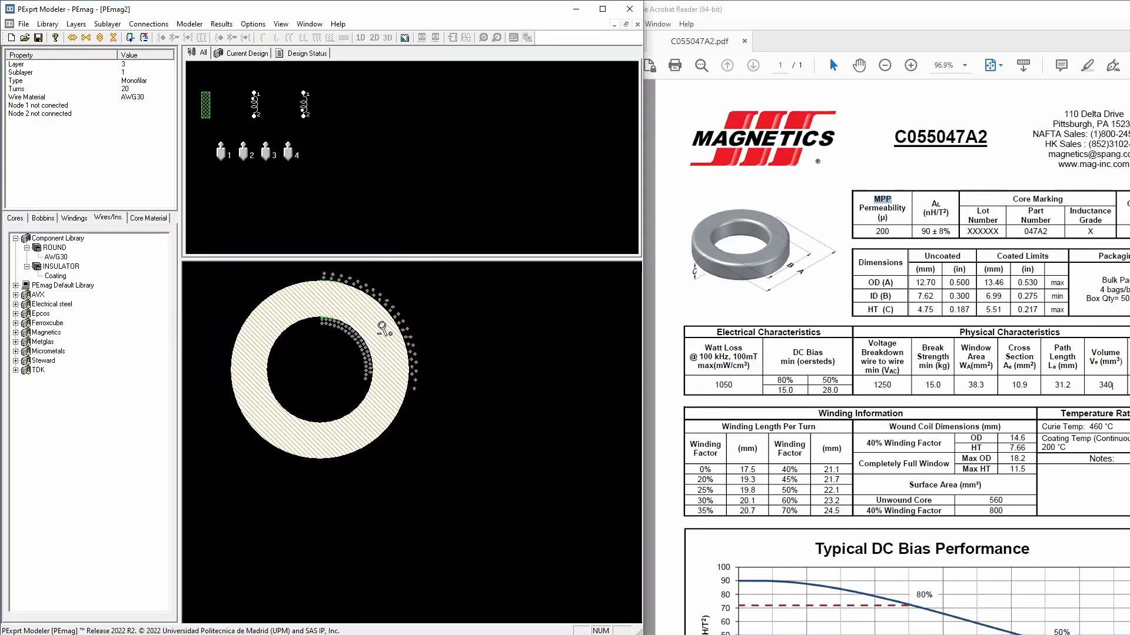
Examine up close where the turns of the layer 2 and layer 3 windings lie on the toroid
click(349, 314)
click(398, 328)
right_click(517, 376)
click(502, 382)
right_click(540, 390)
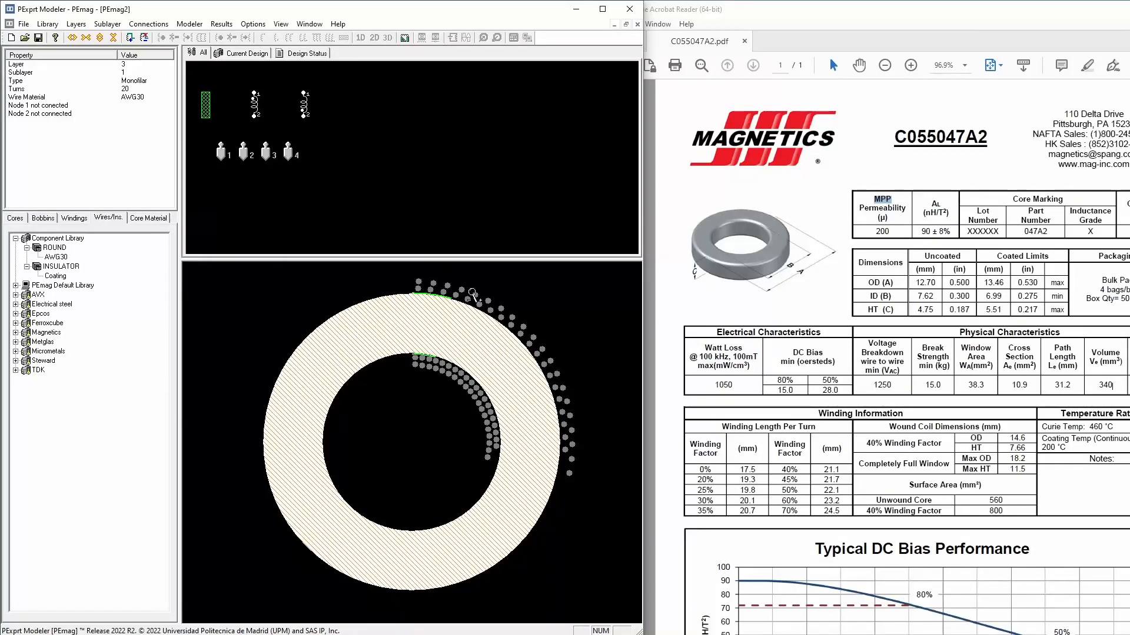
click(254, 104)
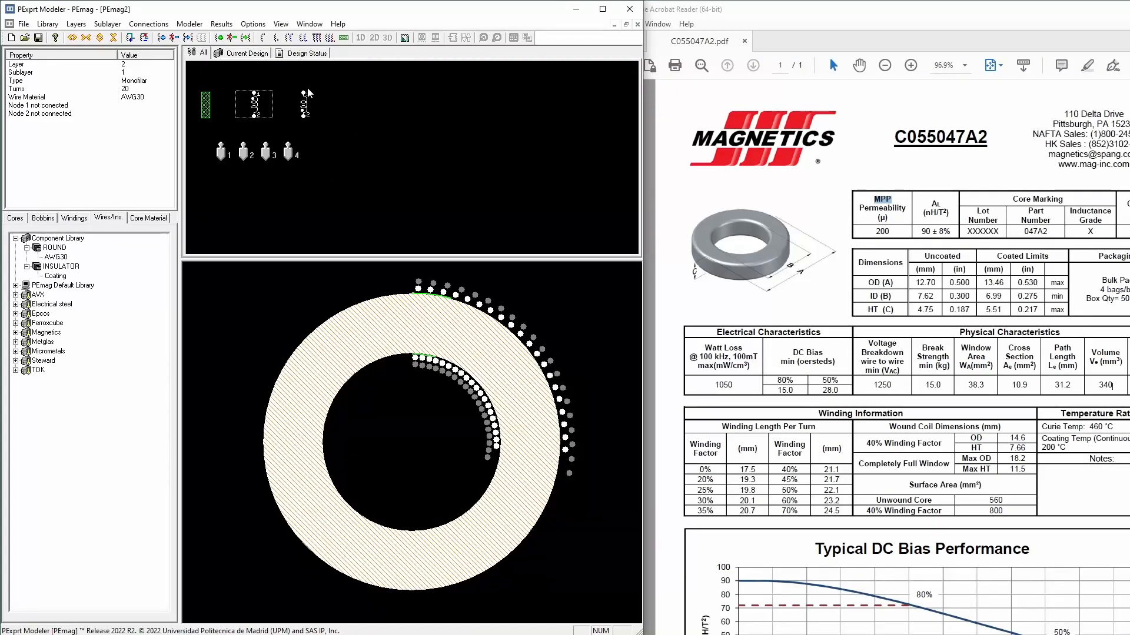
click(306, 106)
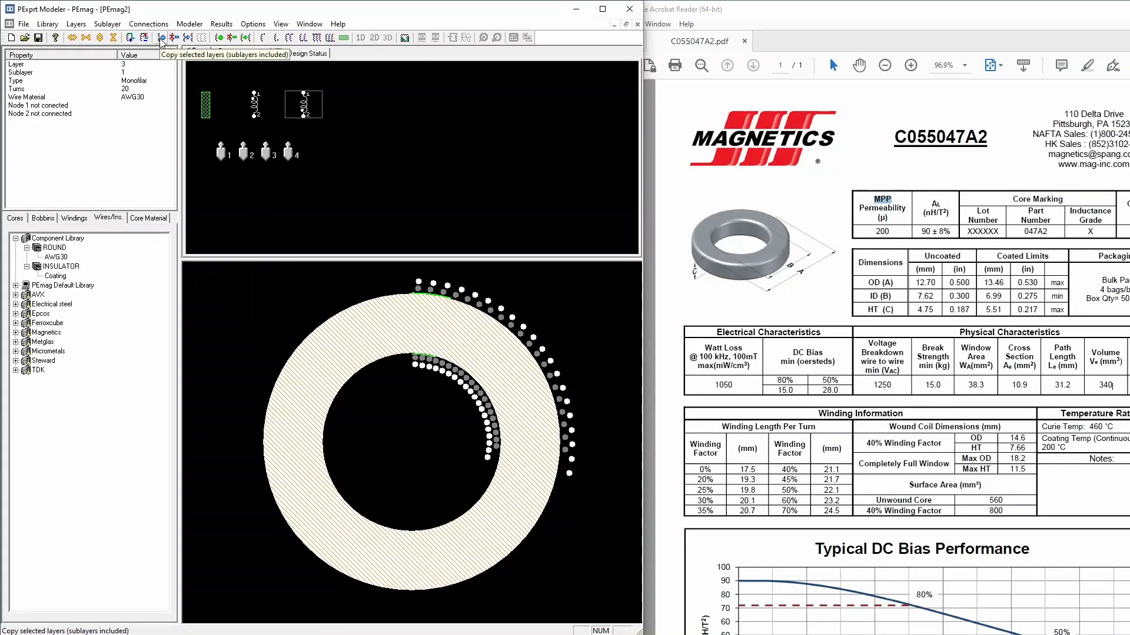
Move the layer 3 winding into layer 2 as its second sublayer
click(246, 39)
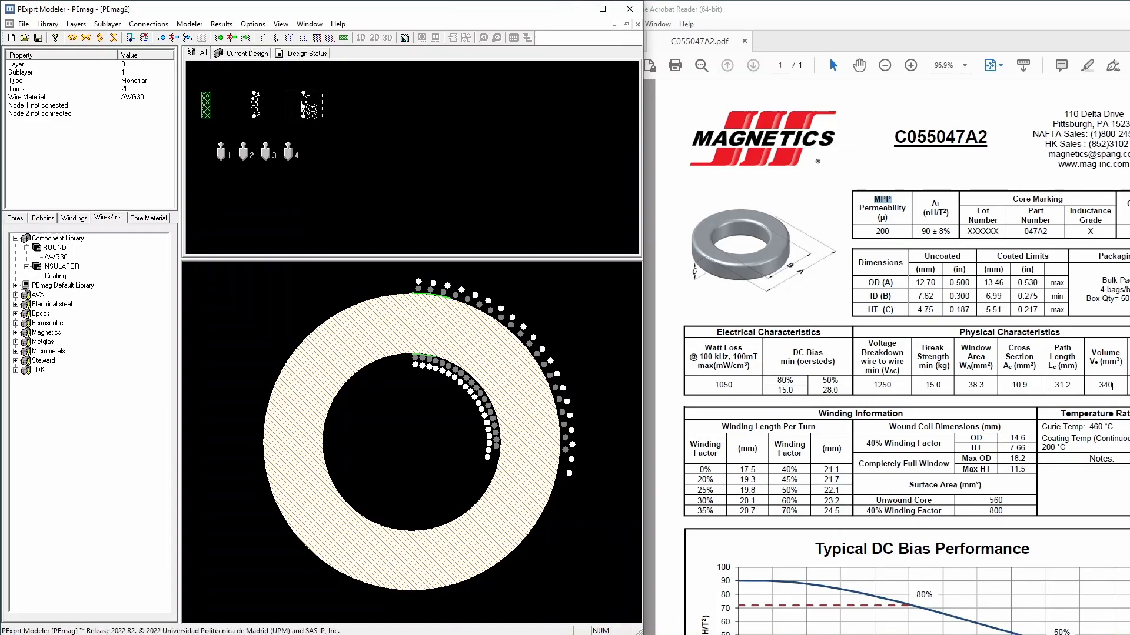
click(256, 110)
click(255, 154)
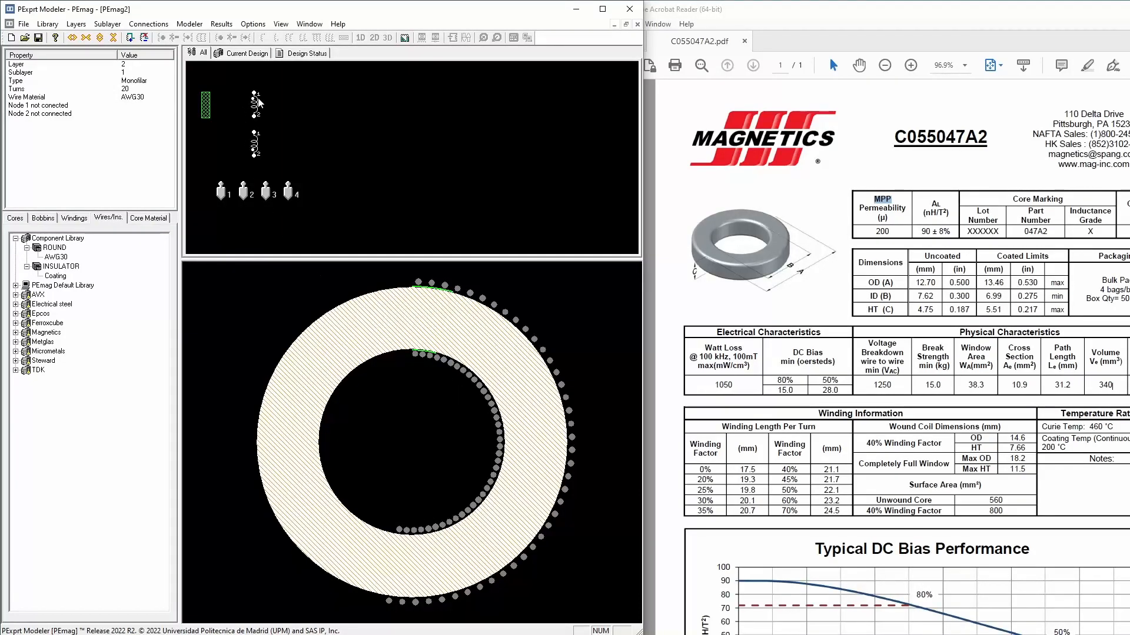
Raise the AWG30 wire's turns spacing to 0.1 mm and then further to spread both windings around the toroid
click(58, 258)
double_click(57, 258)
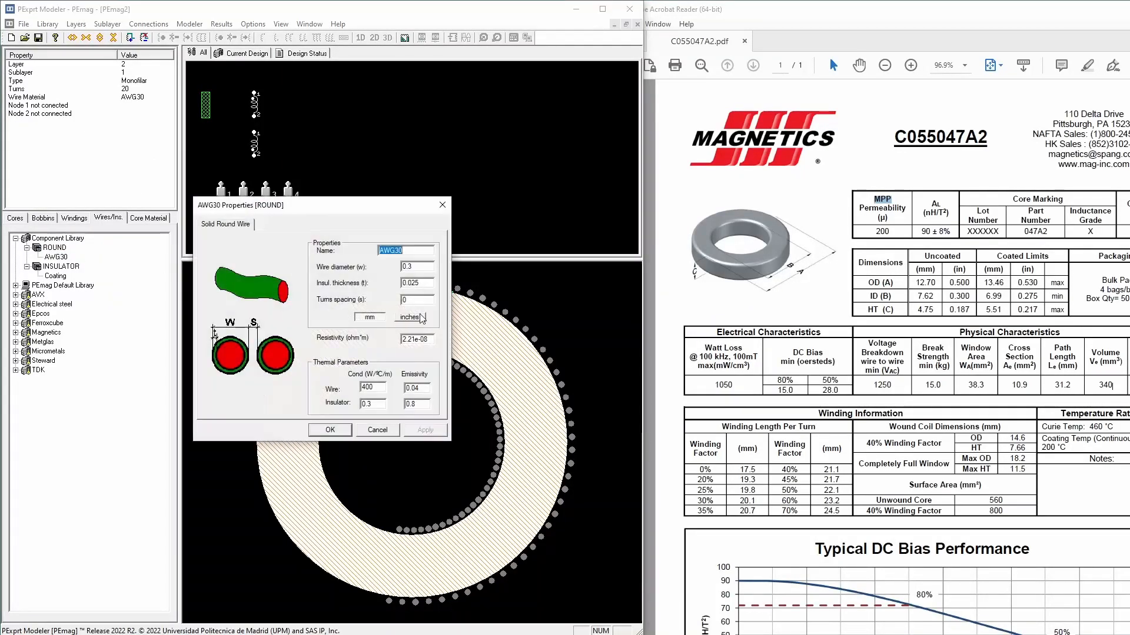
double_click(405, 300)
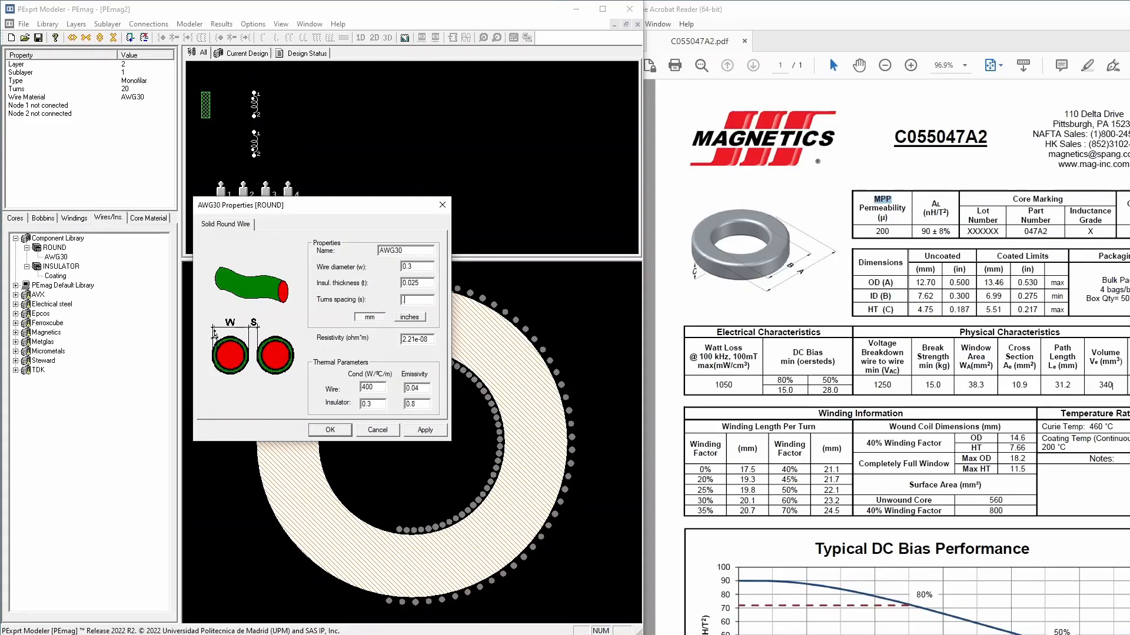
key(Return)
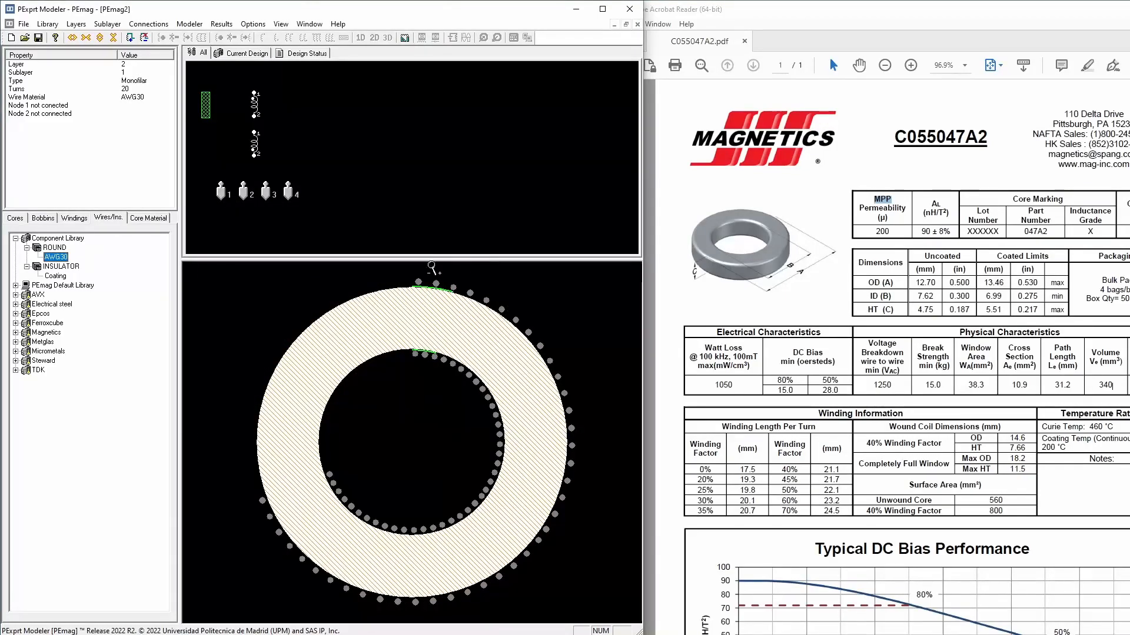
double_click(57, 258)
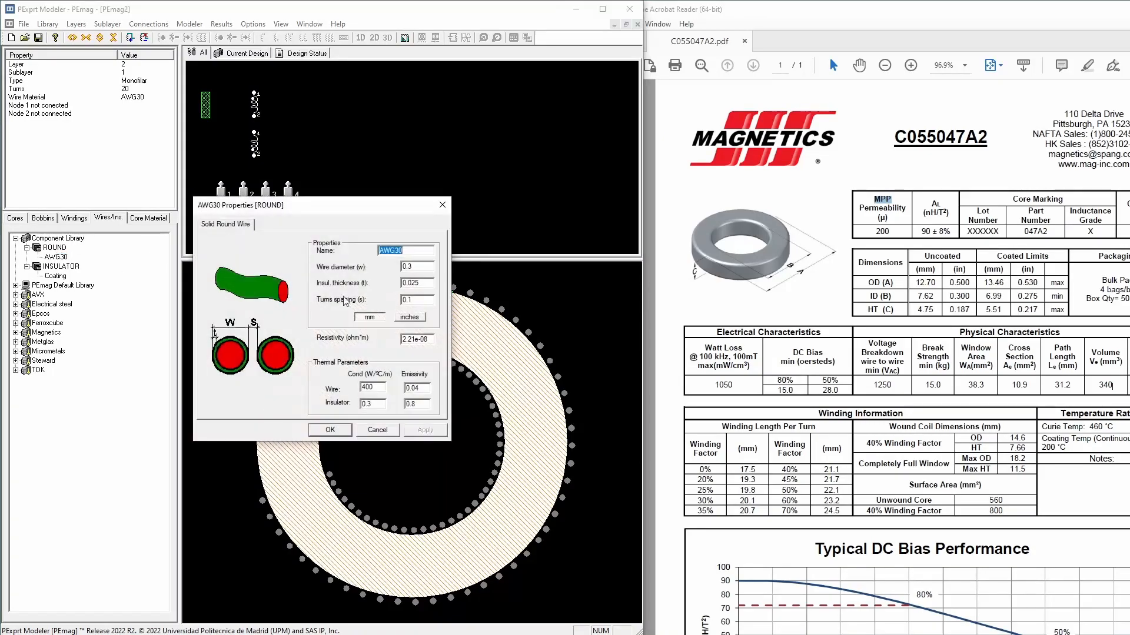
click(410, 299)
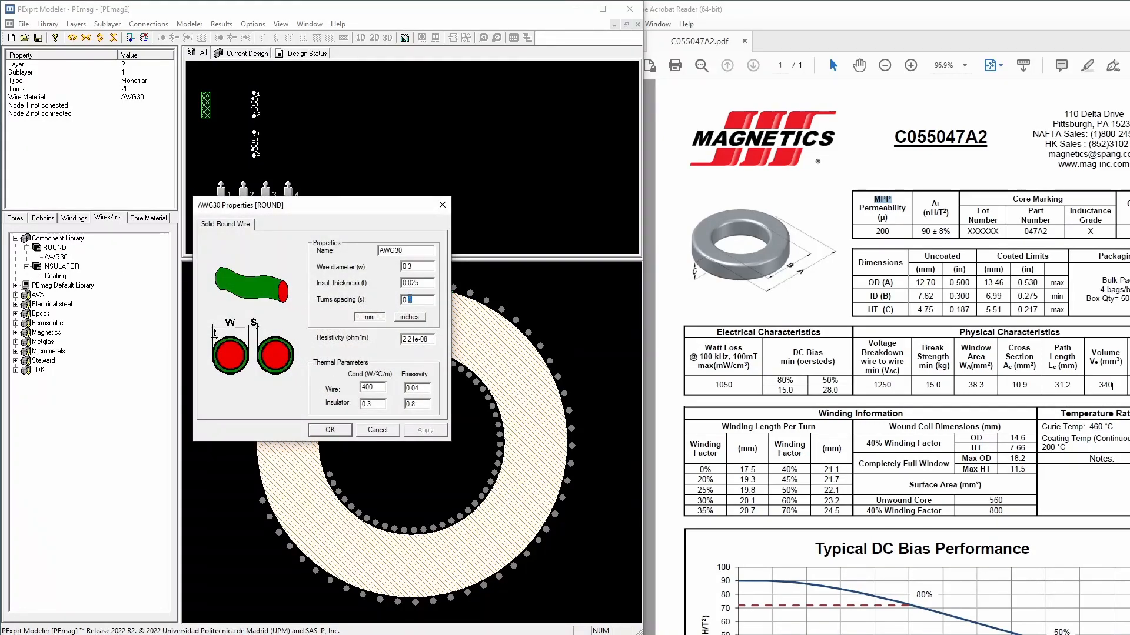
key(Return)
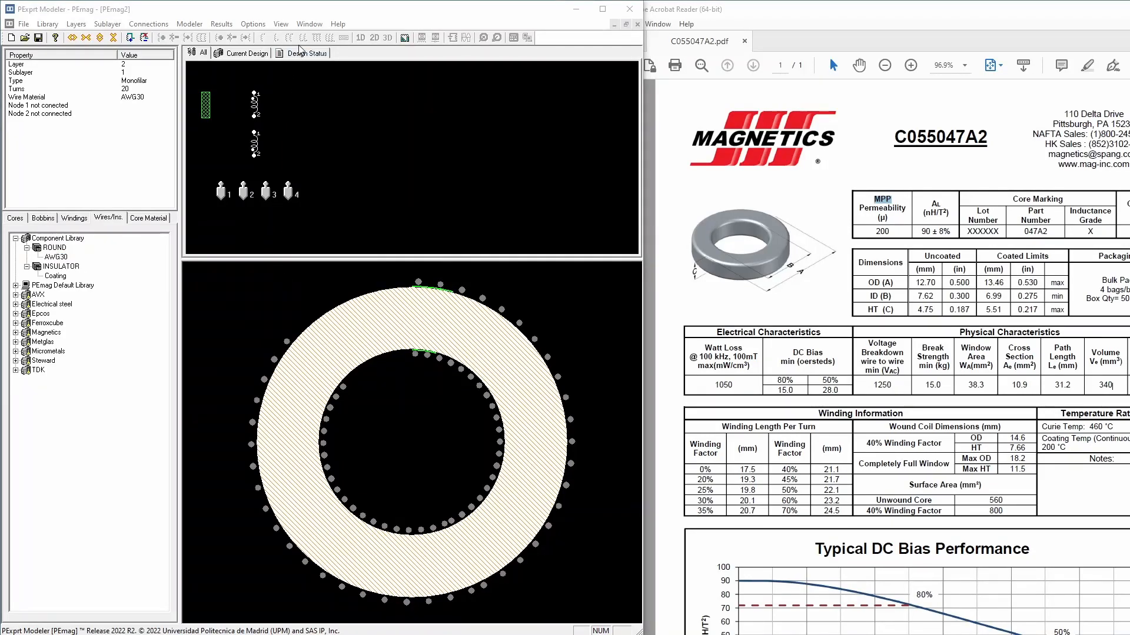
Connect the layer 2 sublayer 1 winding to pins 1 and 2 and sublayer 2 to pins 3 and 4, checking the design status
click(301, 53)
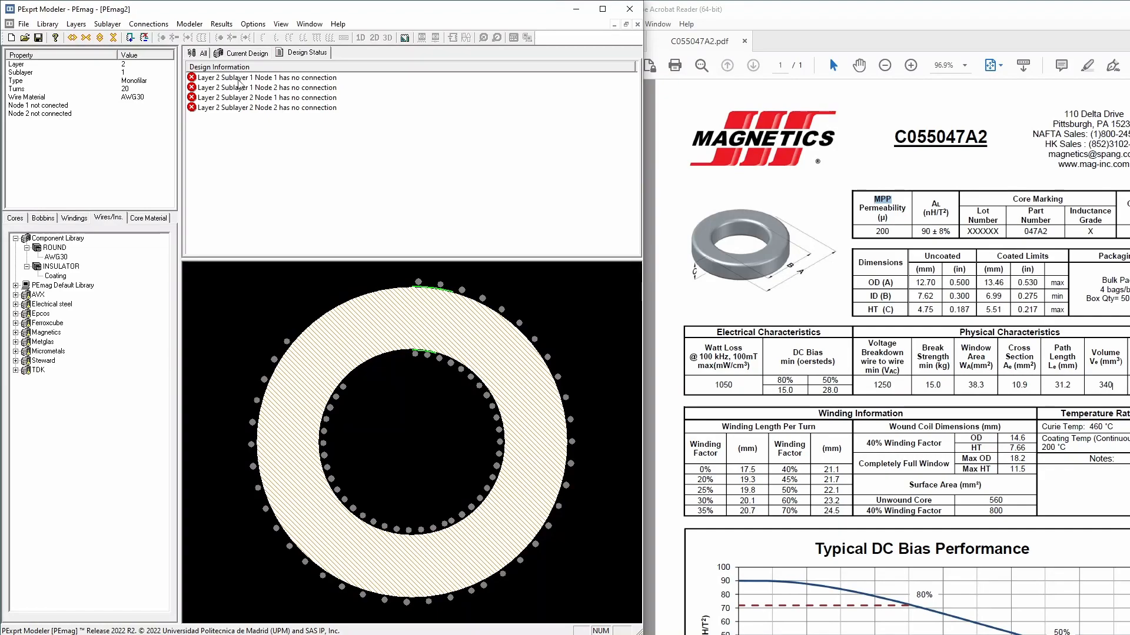
click(248, 53)
click(306, 53)
click(195, 52)
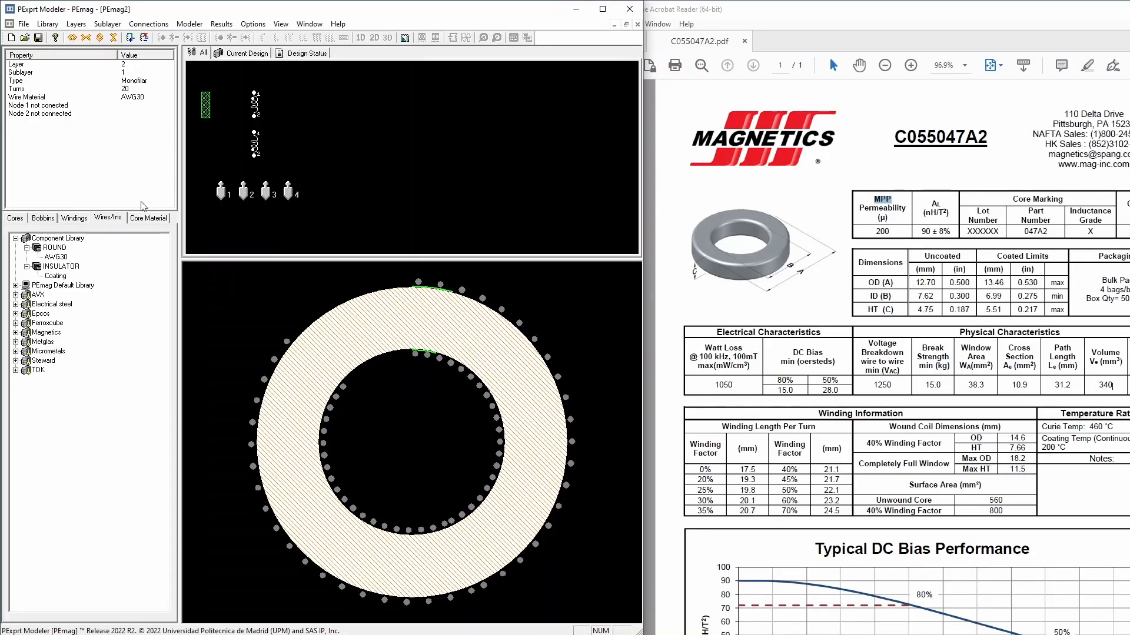
click(129, 38)
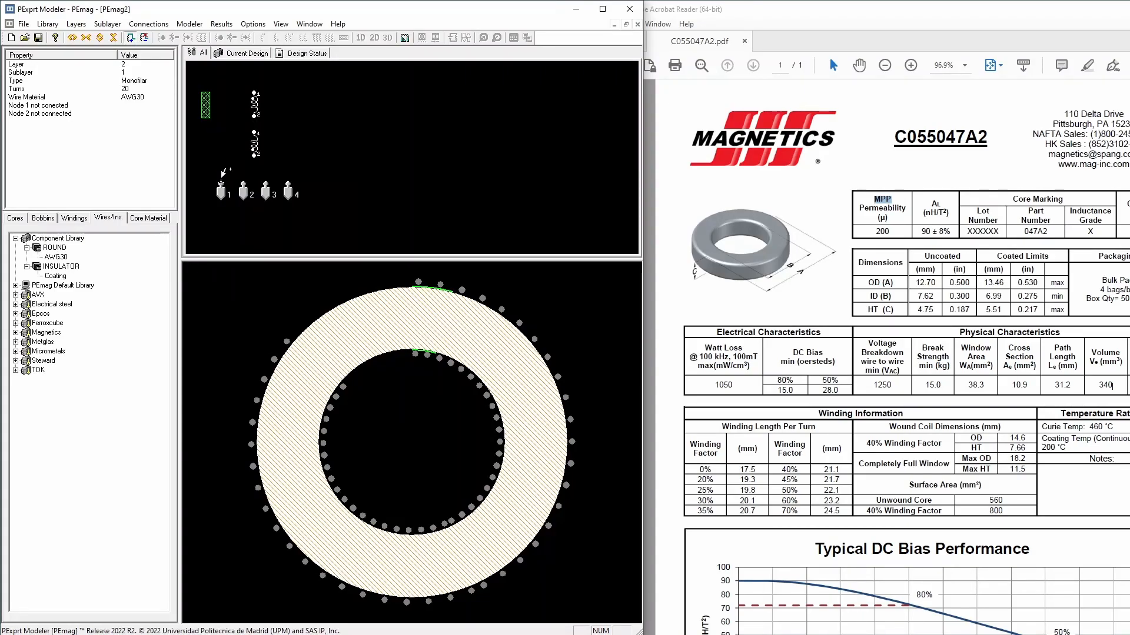
click(254, 93)
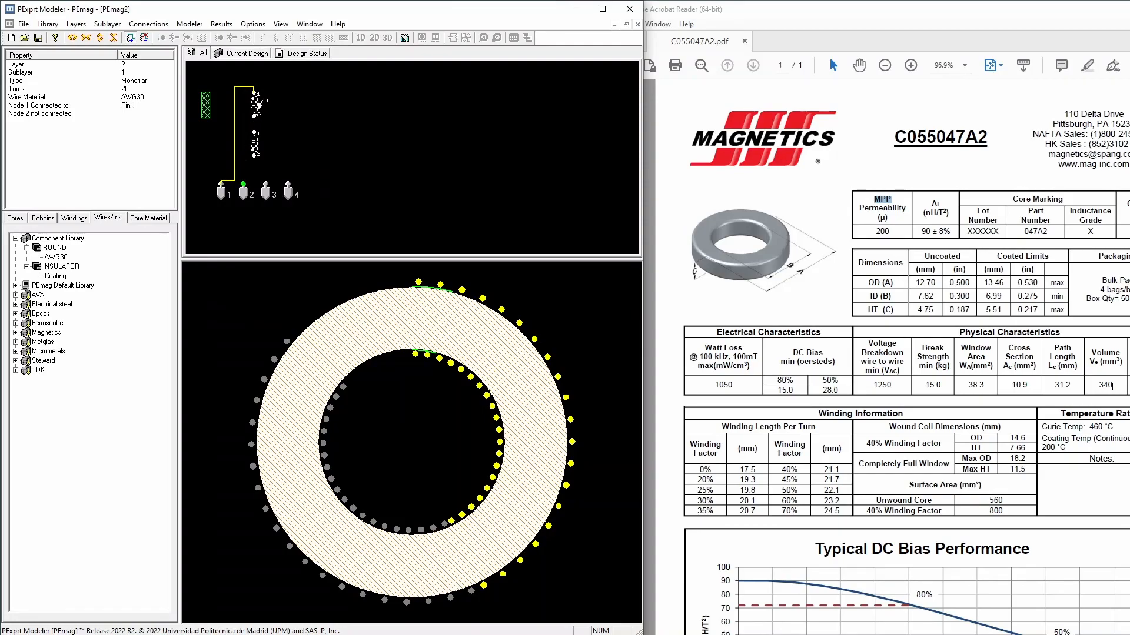
click(256, 113)
click(255, 120)
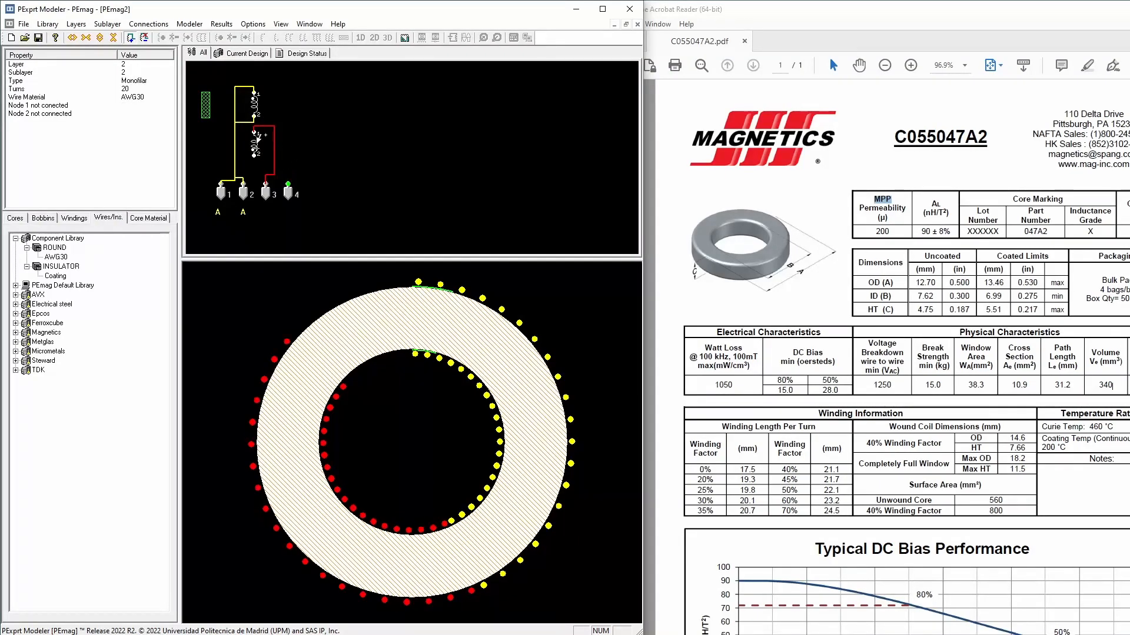
click(254, 155)
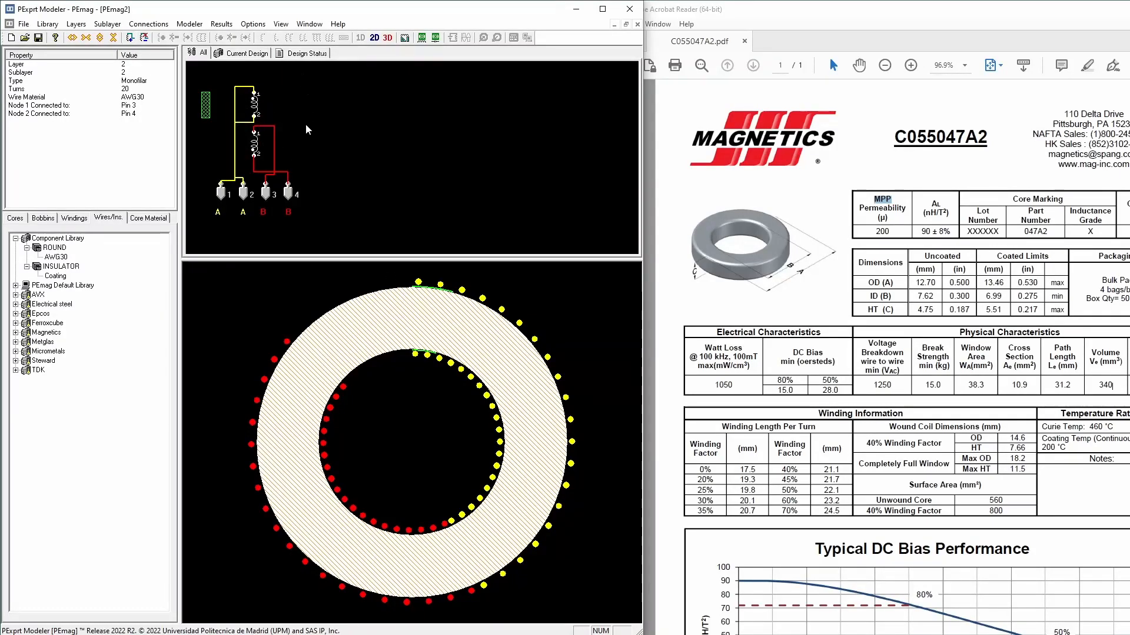
click(302, 53)
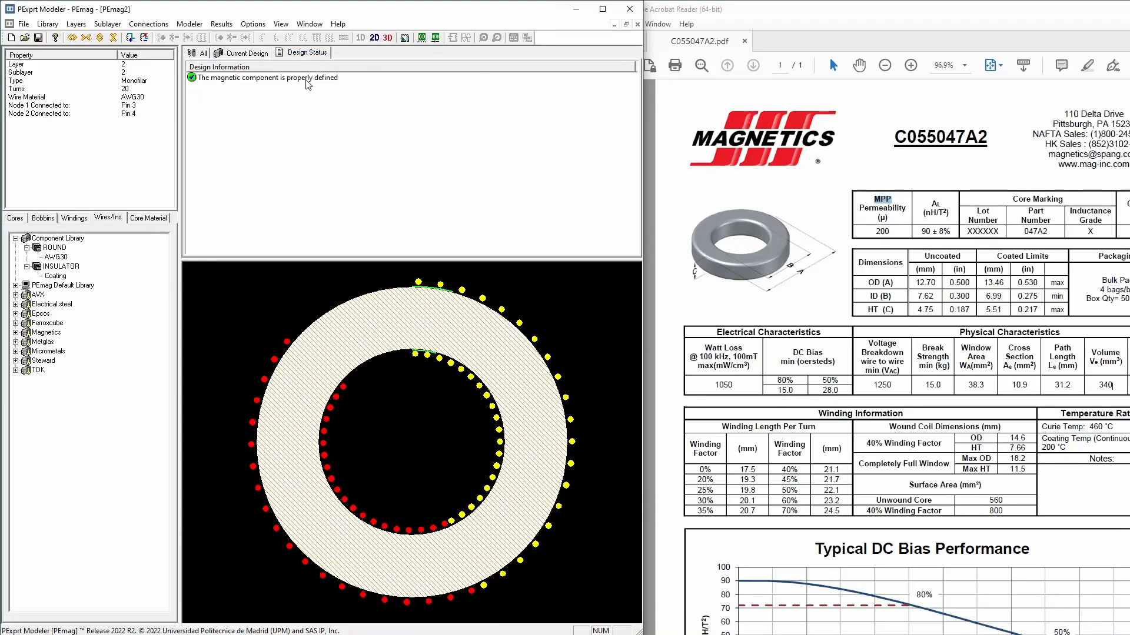
click(244, 53)
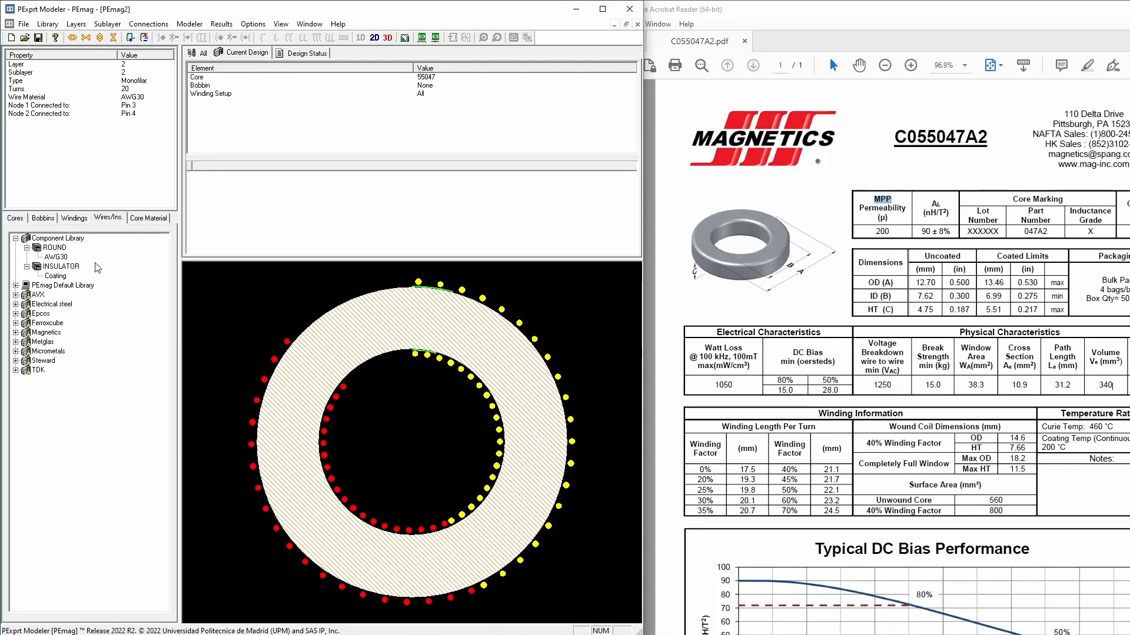
Set the turns spacing of the AWG30 round wire to 0.25 mm
double_click(59, 257)
click(412, 300)
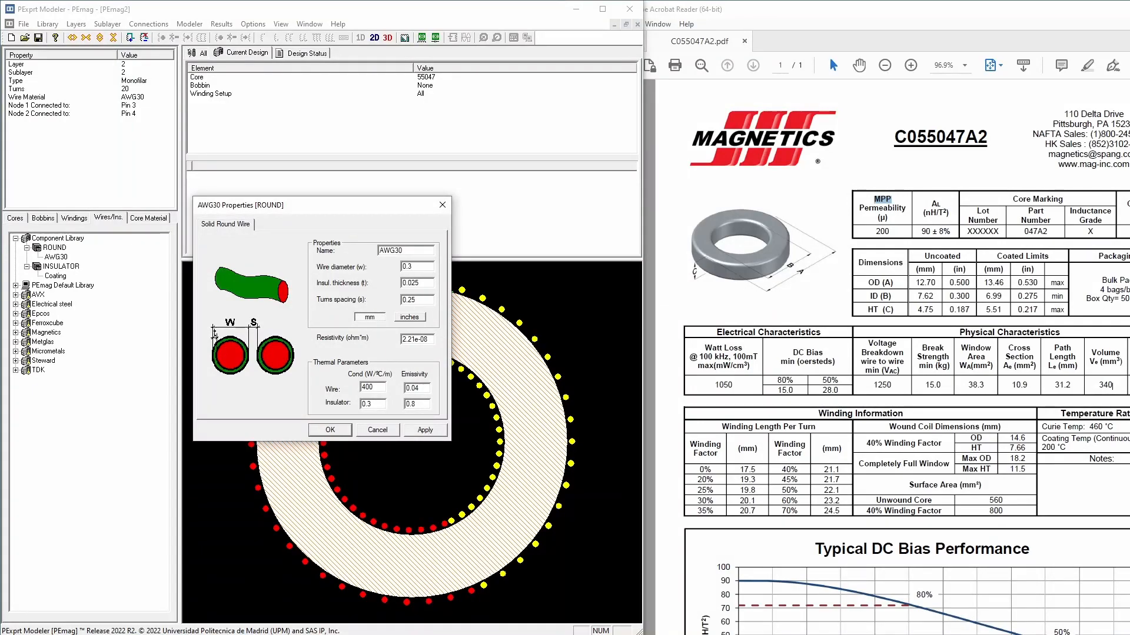
key(Return)
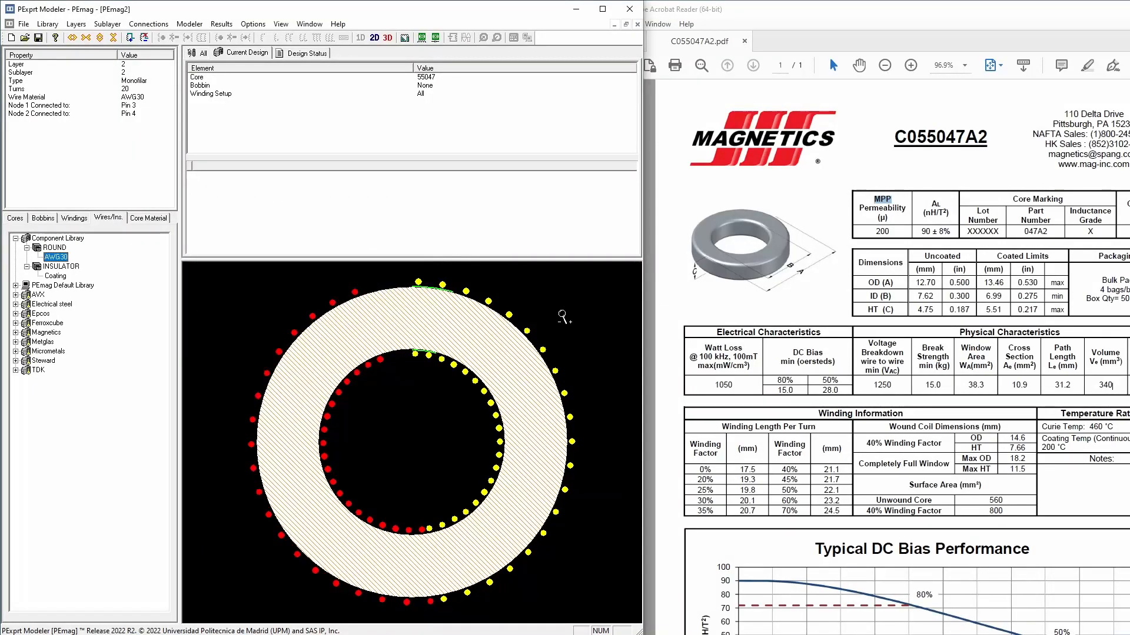
Set the AWG30 wire's turns spacing to 0.28 mm and check the design status
double_click(53, 259)
click(413, 301)
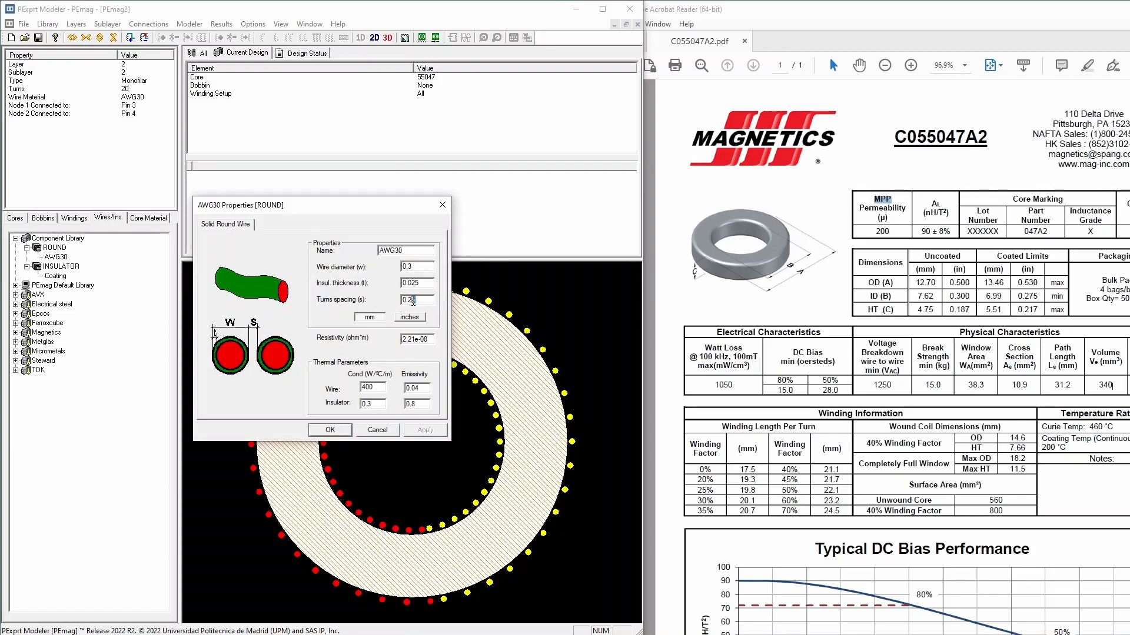
key(Return)
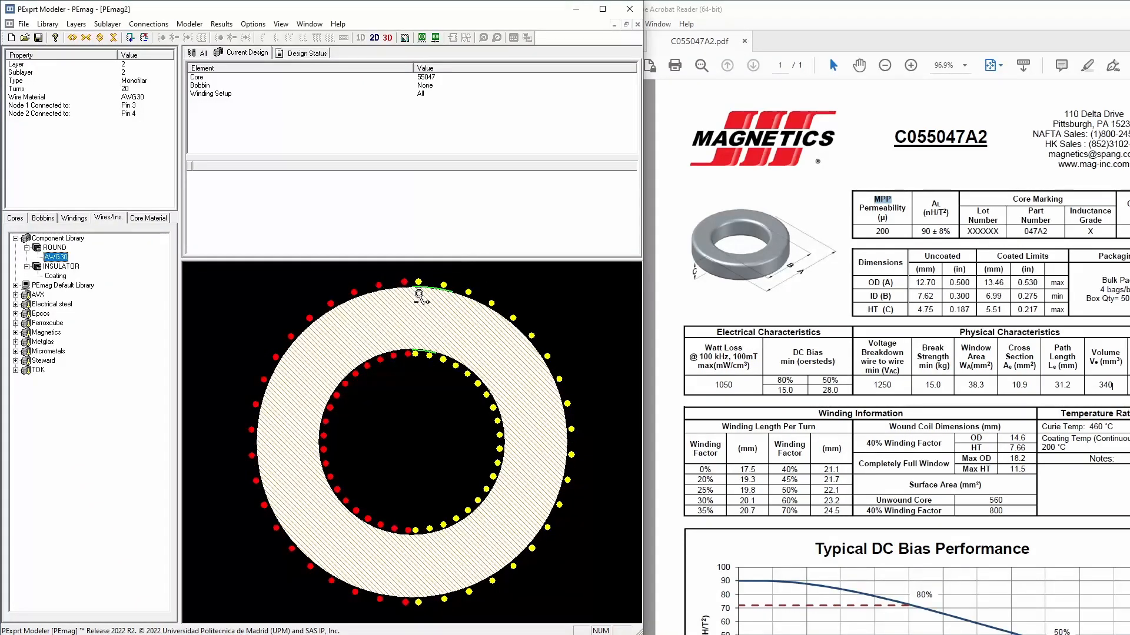
click(300, 55)
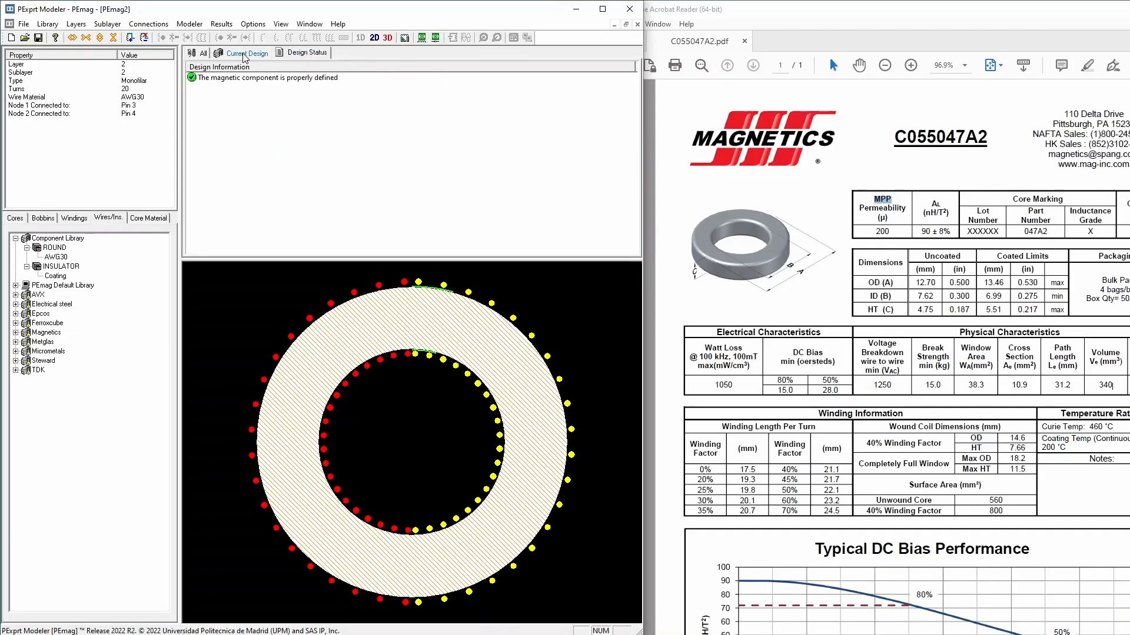
click(243, 54)
Try a turns spacing of 0.3 mm for the AWG30 wire and check the design status
double_click(56, 257)
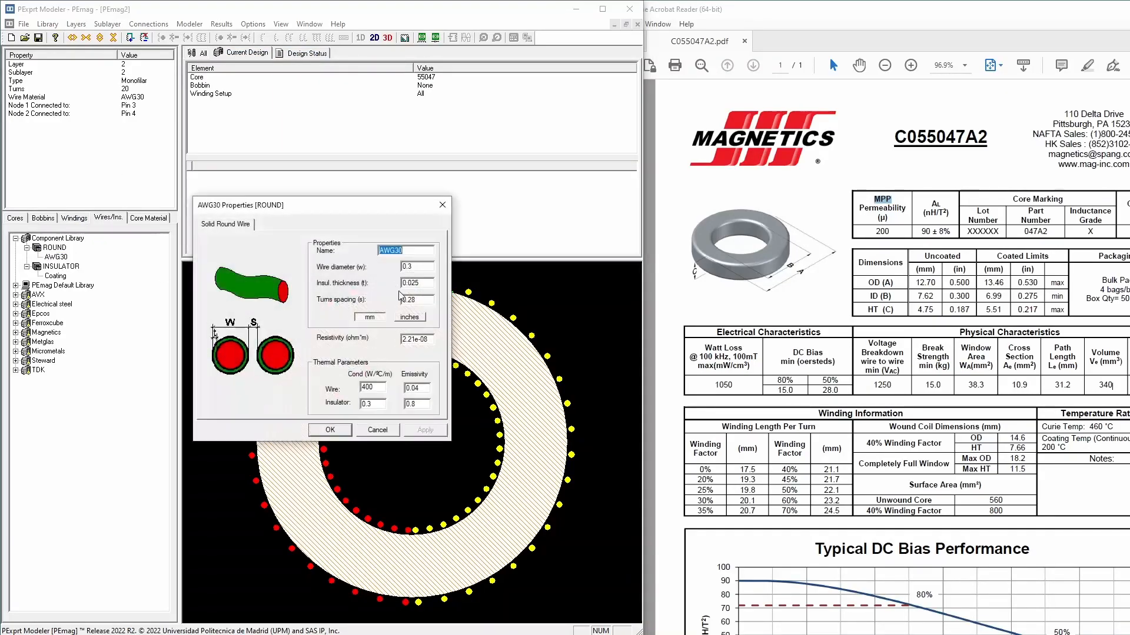
drag(422, 303, 380, 304)
text(.3)
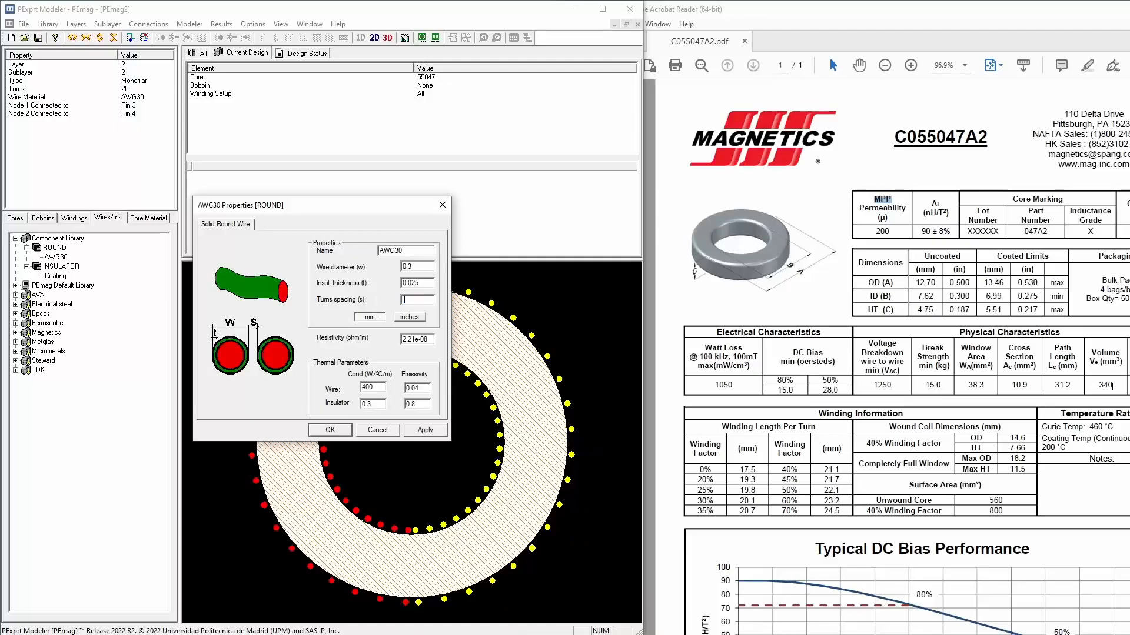
key(Return)
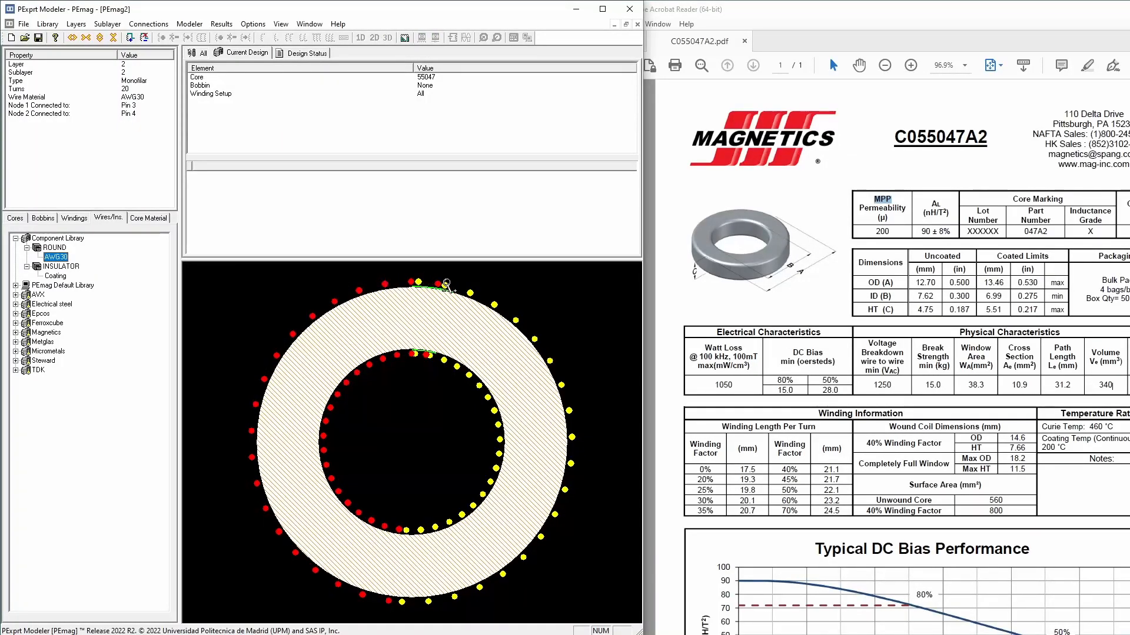
click(294, 53)
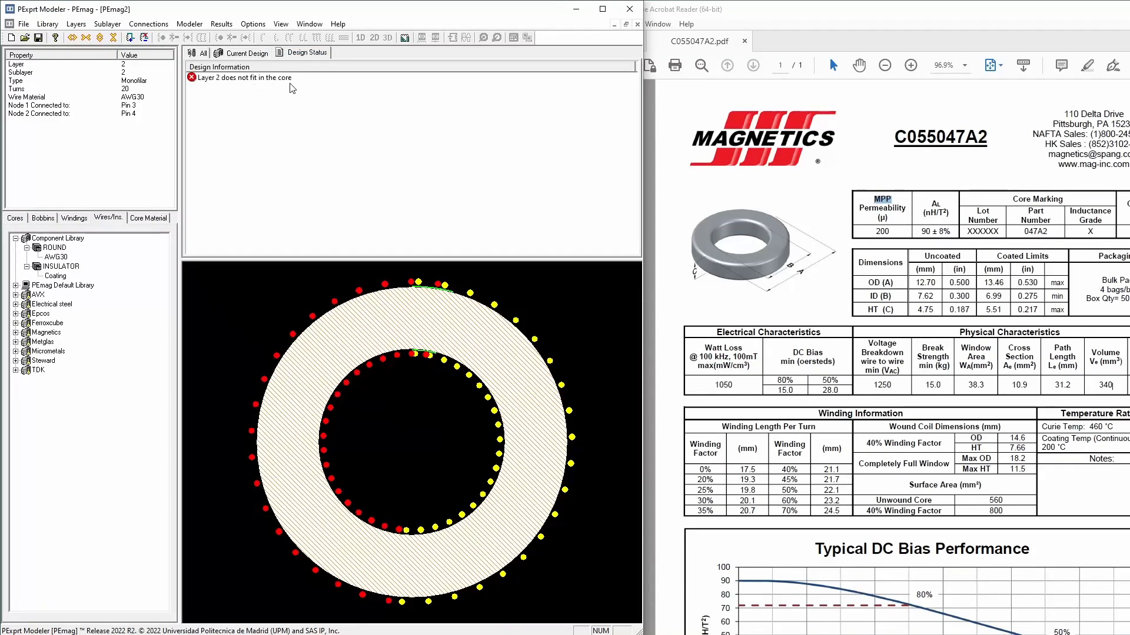
click(238, 54)
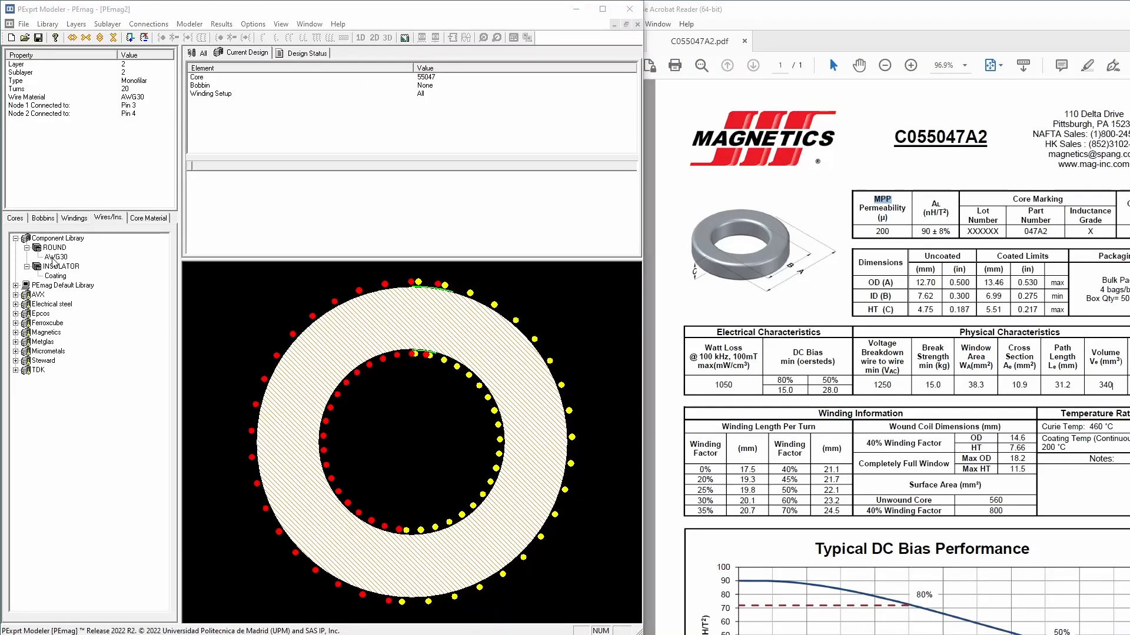
Reduce the AWG30 wire's turns spacing so that both layer 2 windings fit around the core without overlapping
double_click(55, 258)
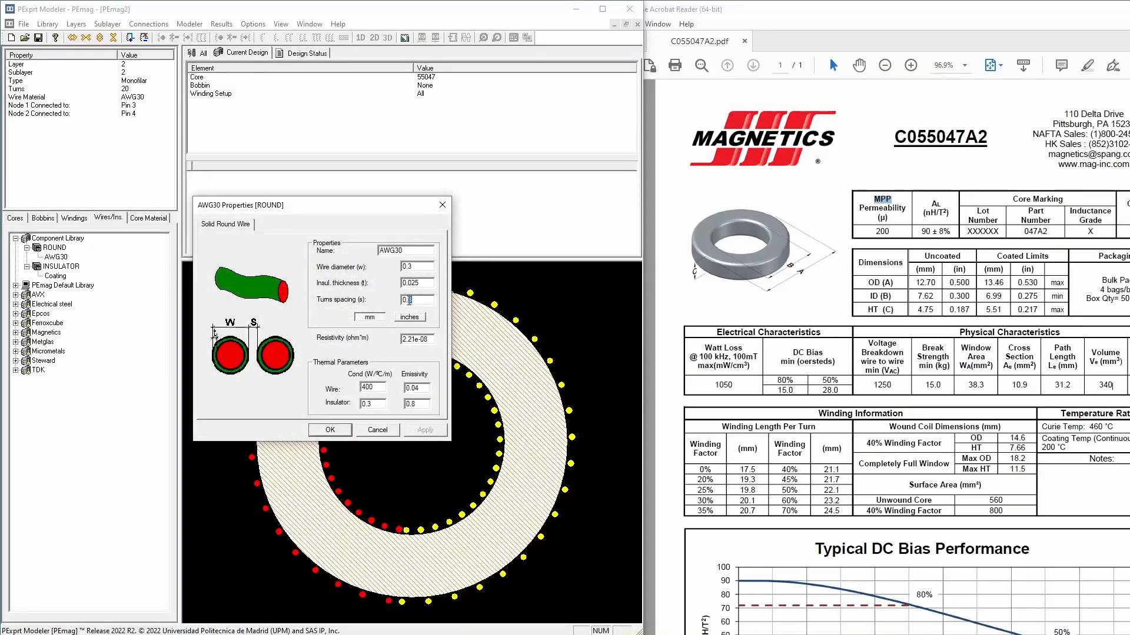
text(2)
text(8)
key(Return)
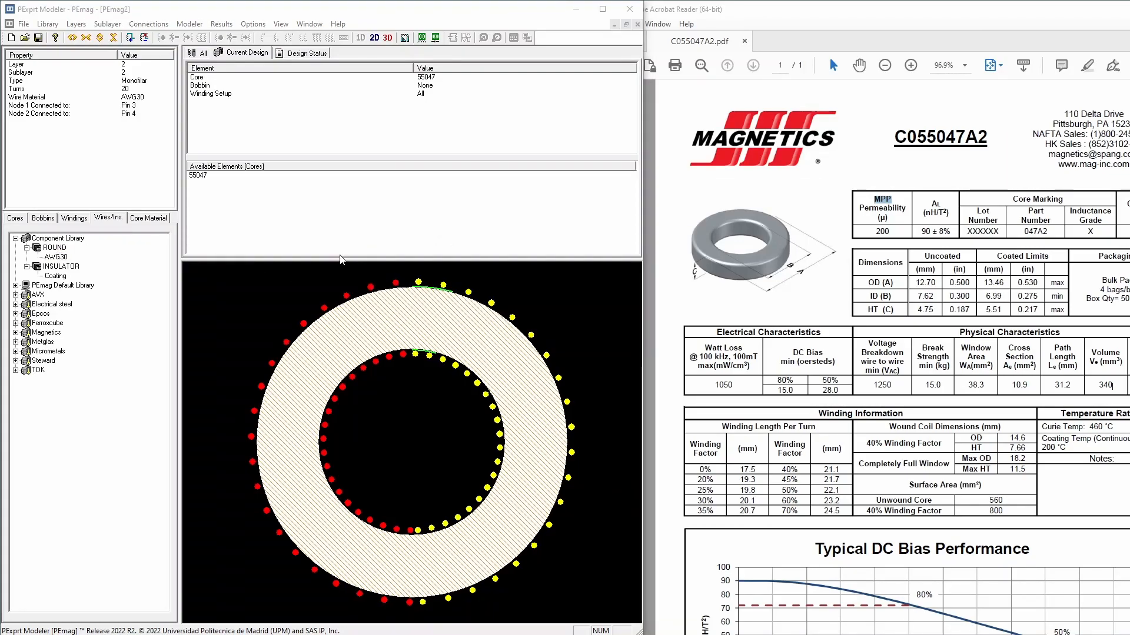
Set the height of the layer 1 coating insulator to 10 mm
click(197, 53)
double_click(205, 106)
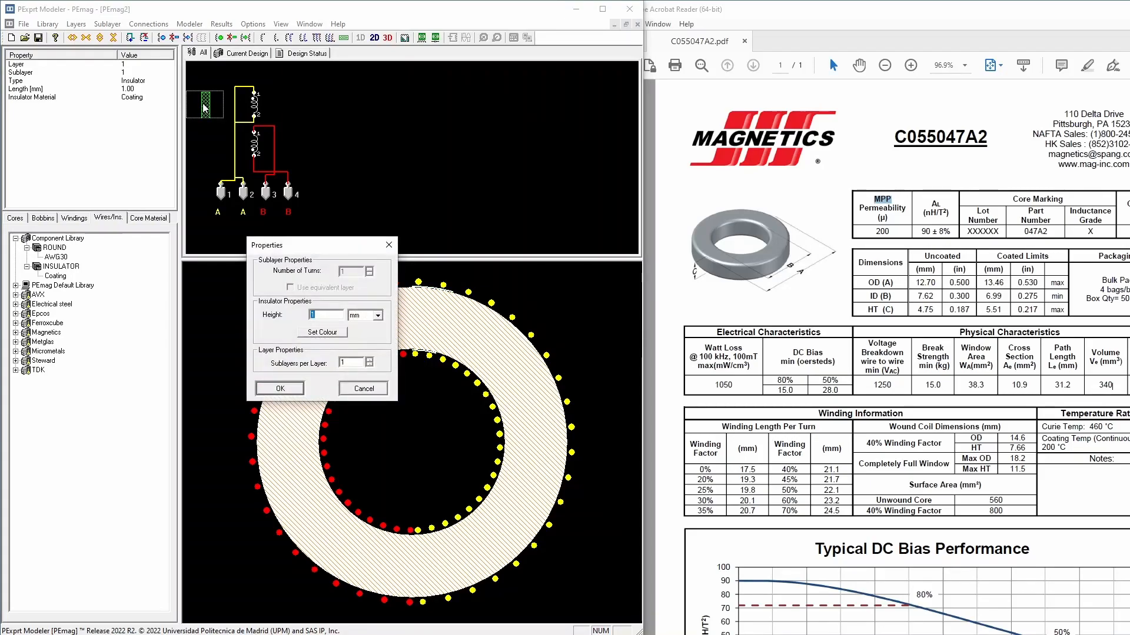
drag(301, 241, 158, 167)
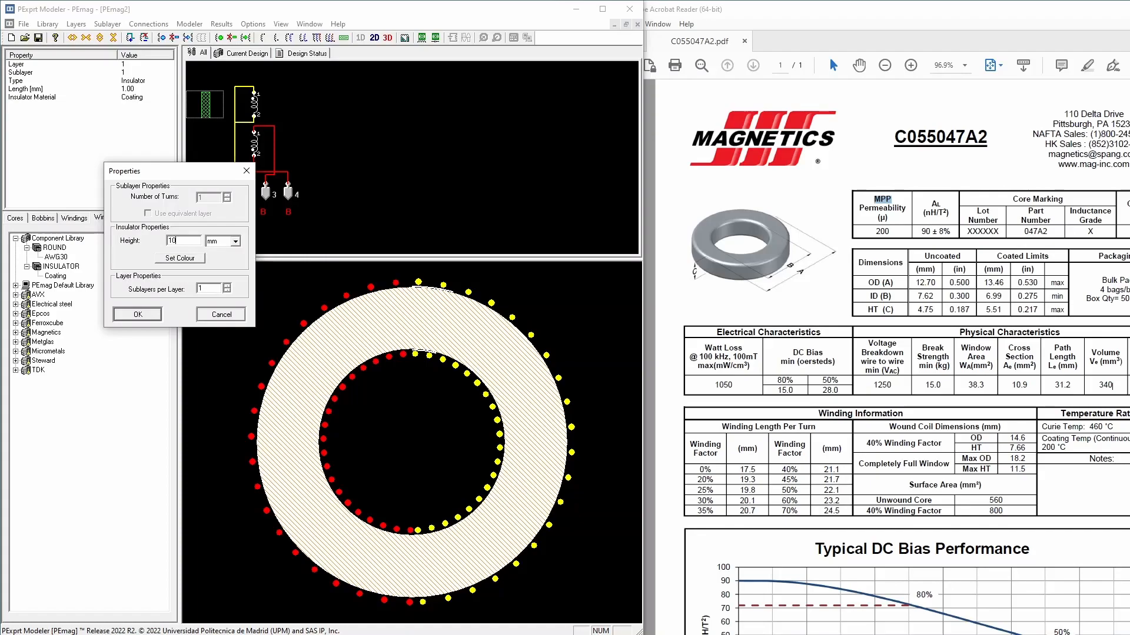
key(Return)
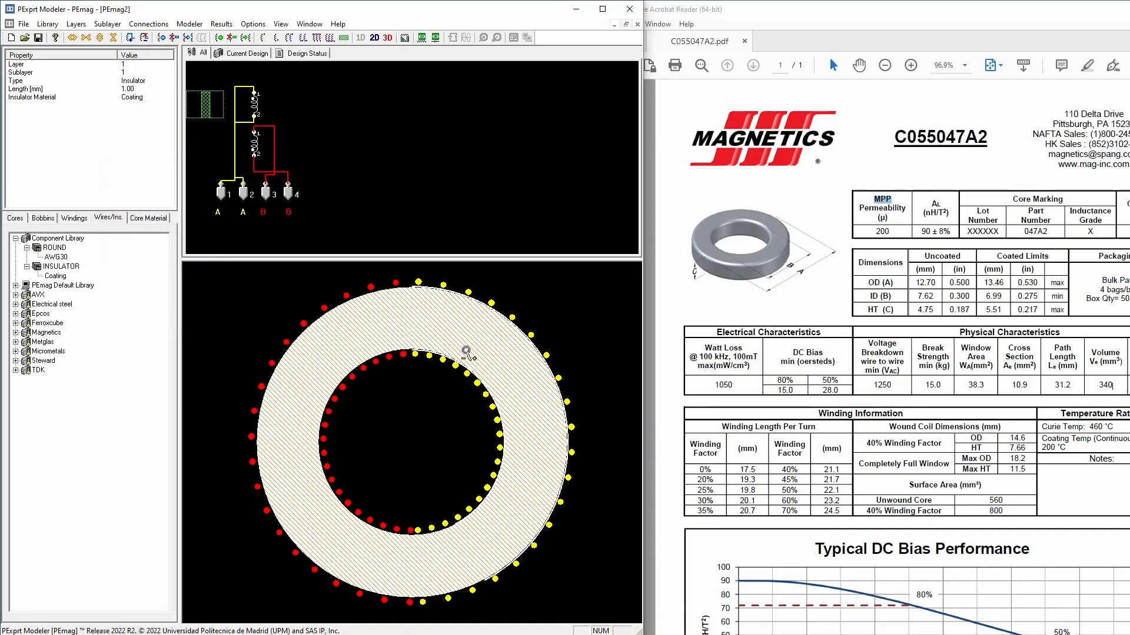
Set the layer 1 coating insulator's height to 25 mm and check the design status
double_click(213, 105)
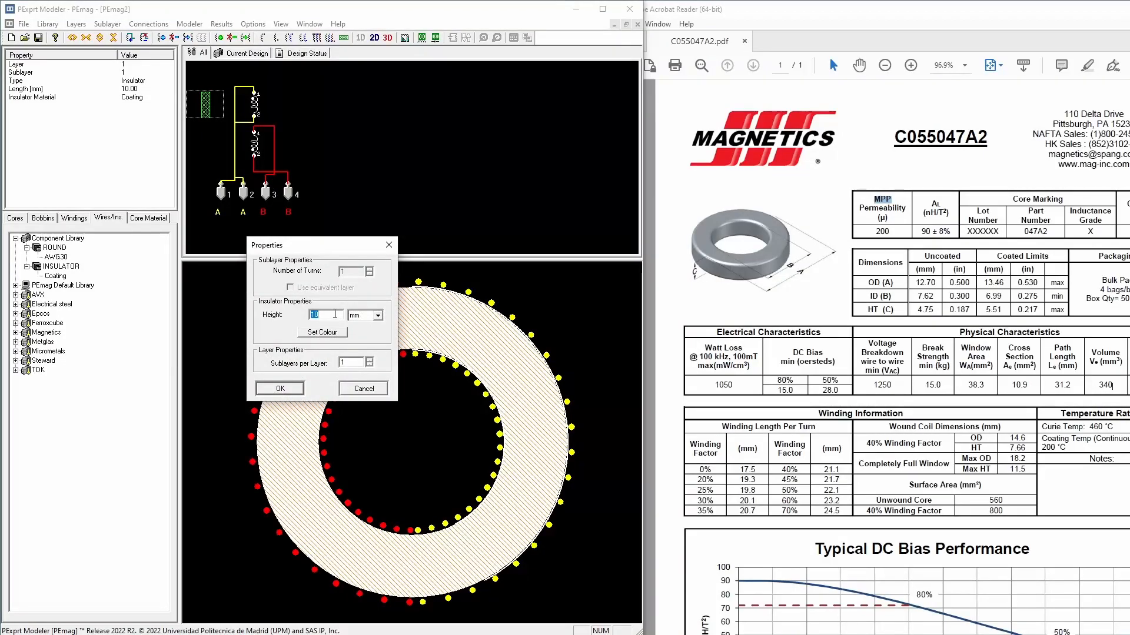
key(Return)
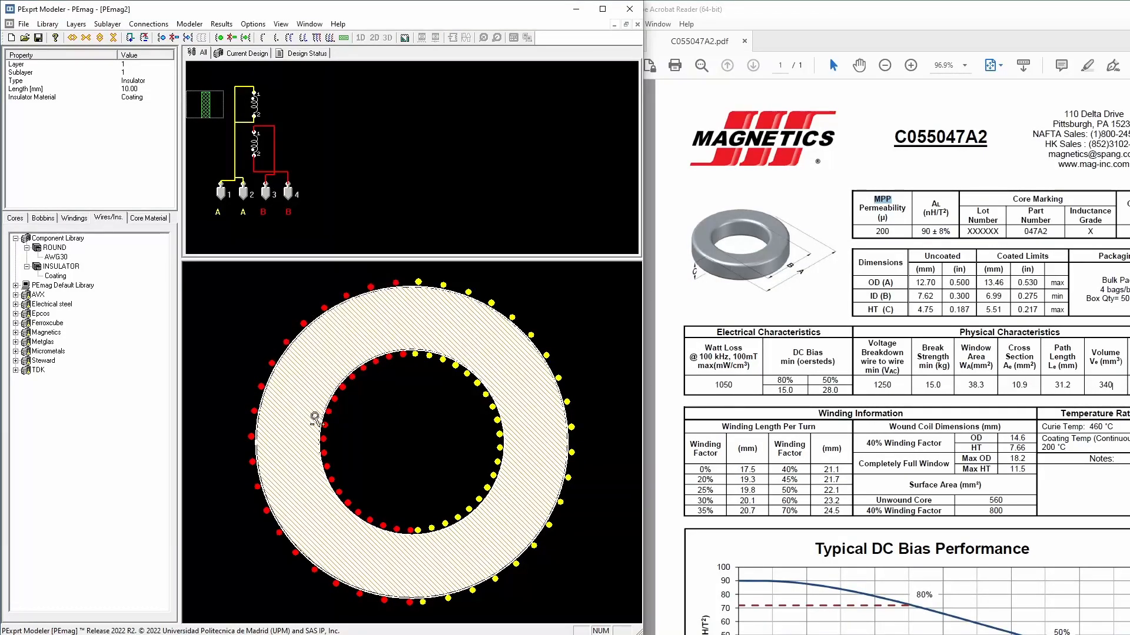
click(283, 53)
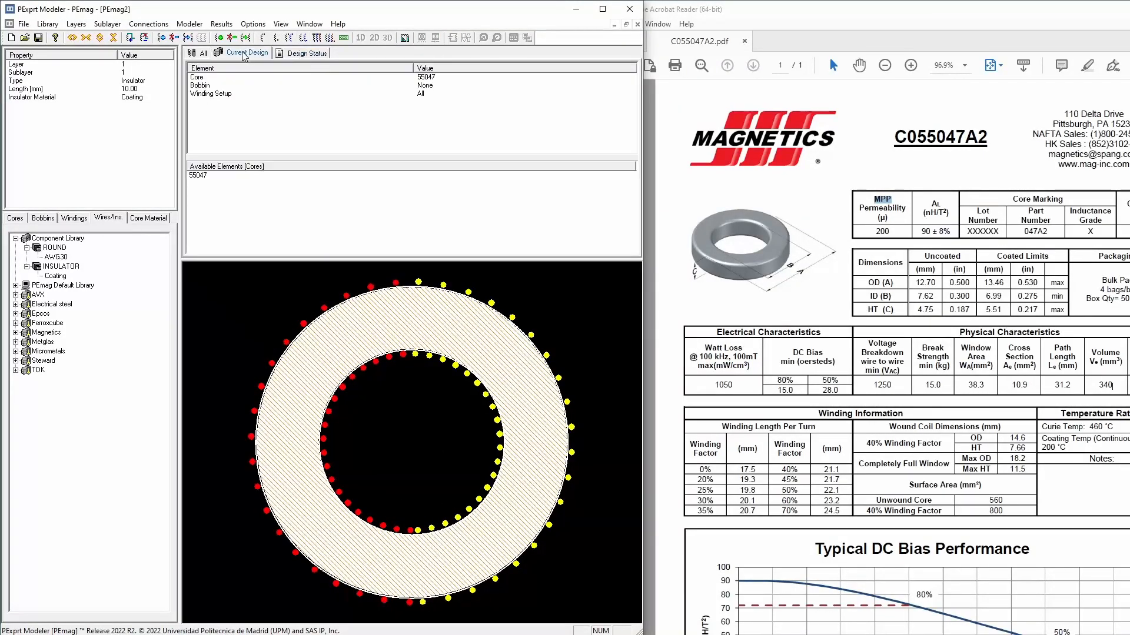
click(242, 53)
Try a height of 23 mm for the layer 1 coating insulator
double_click(206, 104)
text(20)
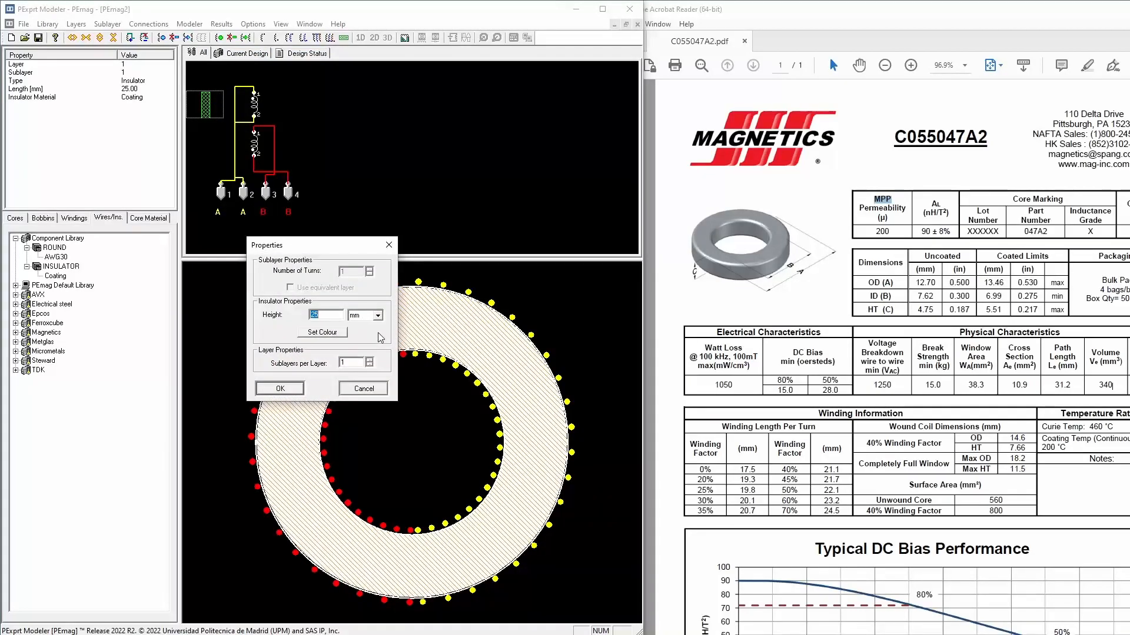
key(Return)
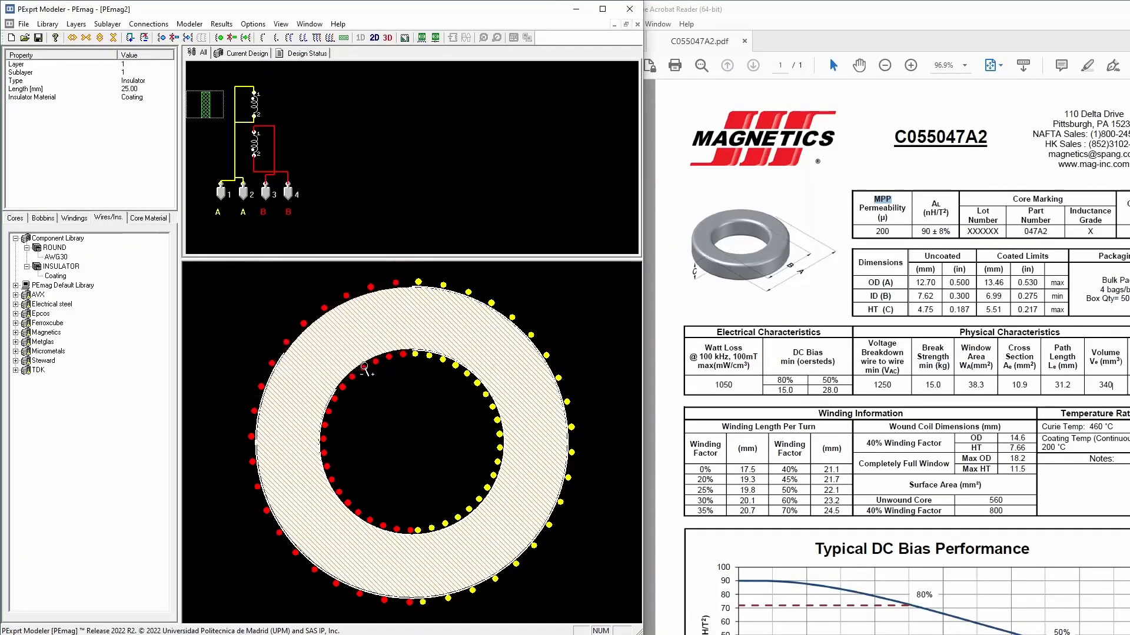
Set the layer 1 coating insulator's height to 24 mm and check the design status
double_click(209, 112)
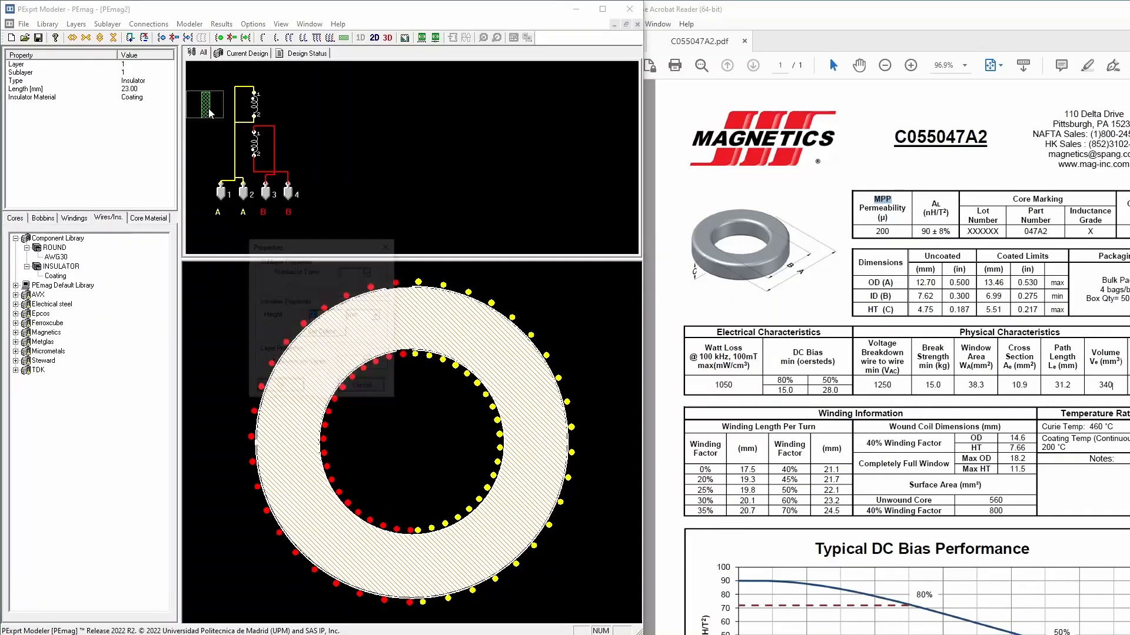
text(24)
key(Return)
click(306, 53)
click(246, 53)
double_click(209, 112)
text(23.9)
key(Return)
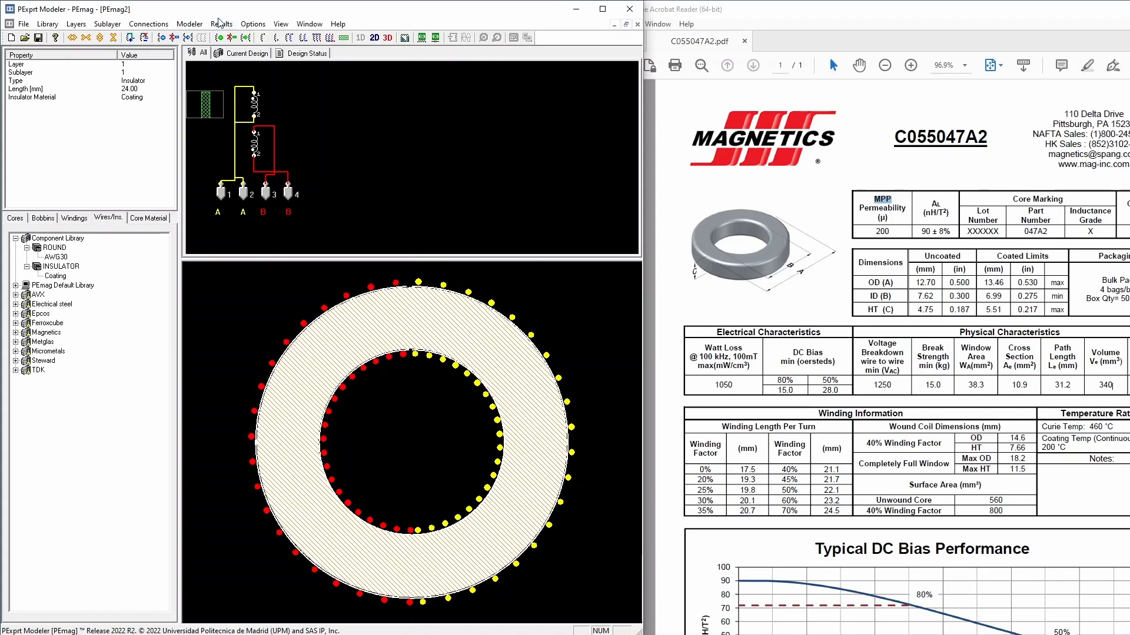
Recheck the design status and inspect the coating and turns up close along the core's upper edge
click(306, 54)
click(201, 53)
click(408, 298)
click(514, 298)
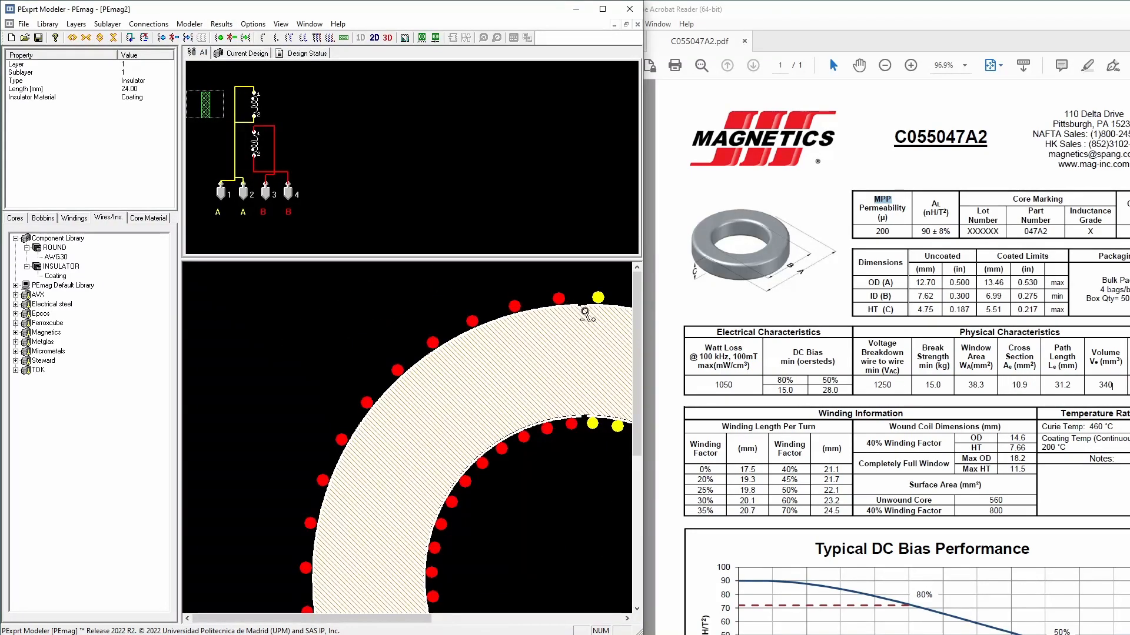
right_click(559, 325)
right_click(475, 324)
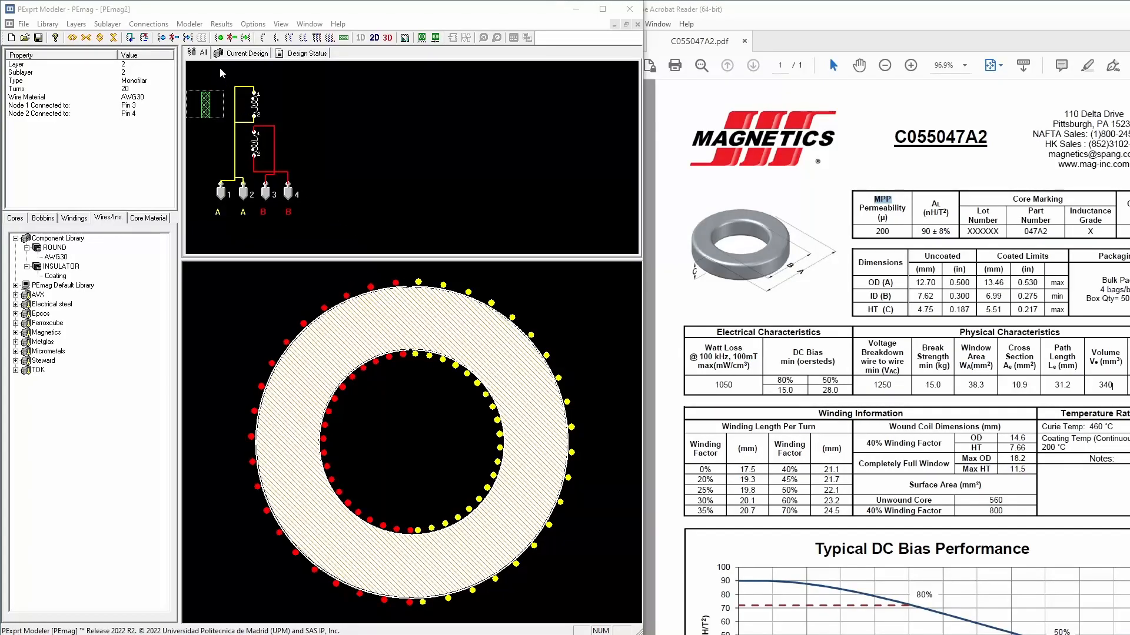
Generate the component's 2D FEA-based model, running the magnetic analysis, impedance calculation and curve fitting
click(221, 24)
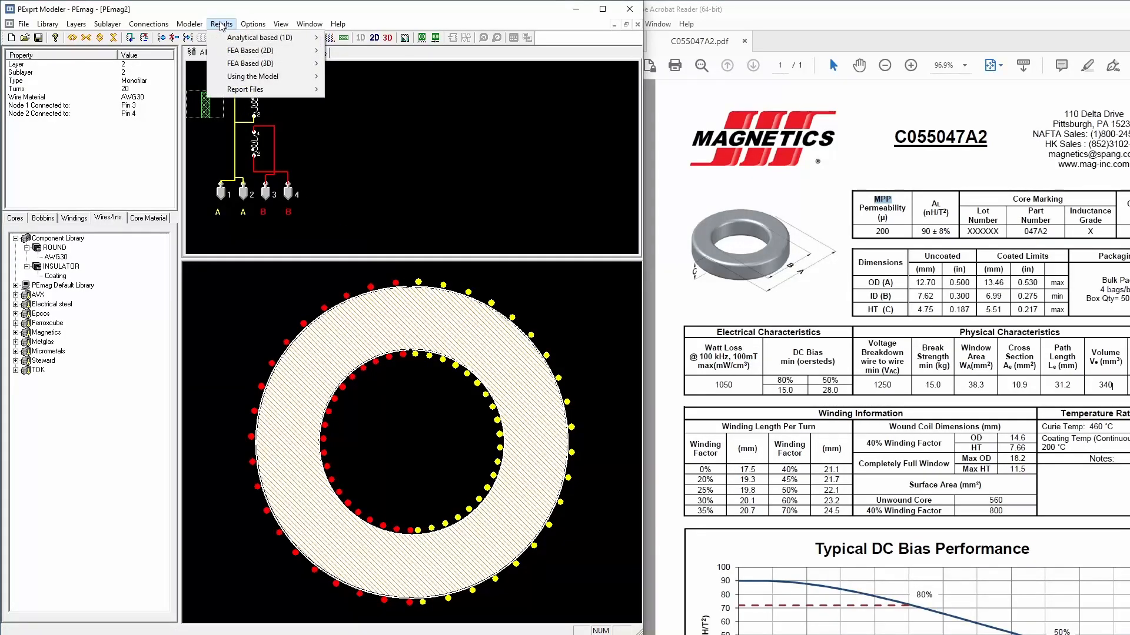
mouse_move(231, 43)
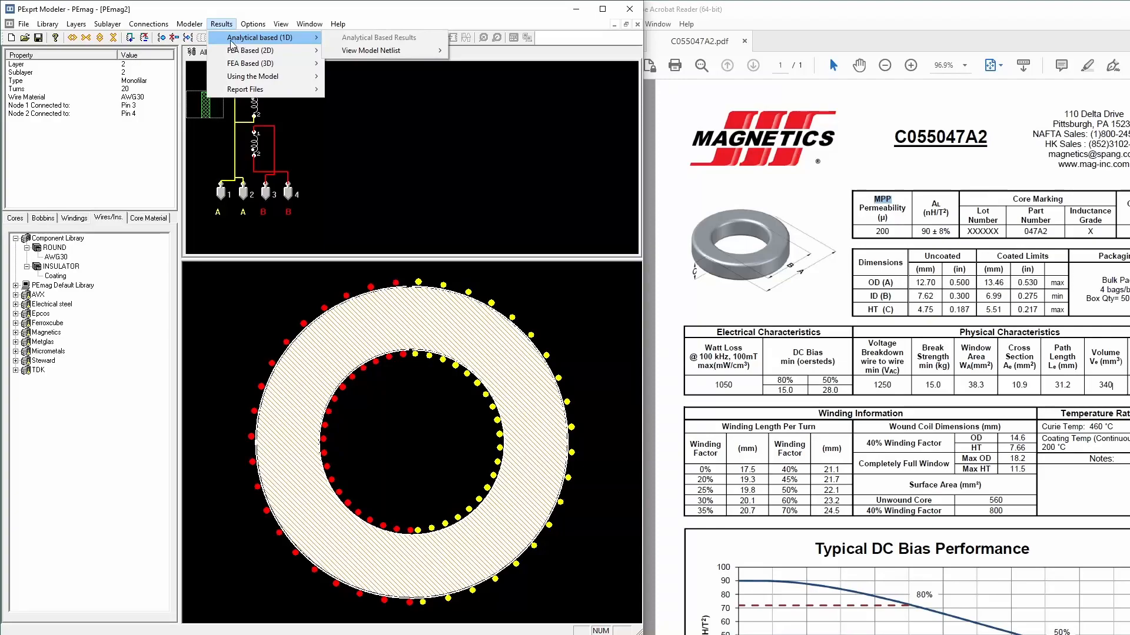
mouse_move(235, 82)
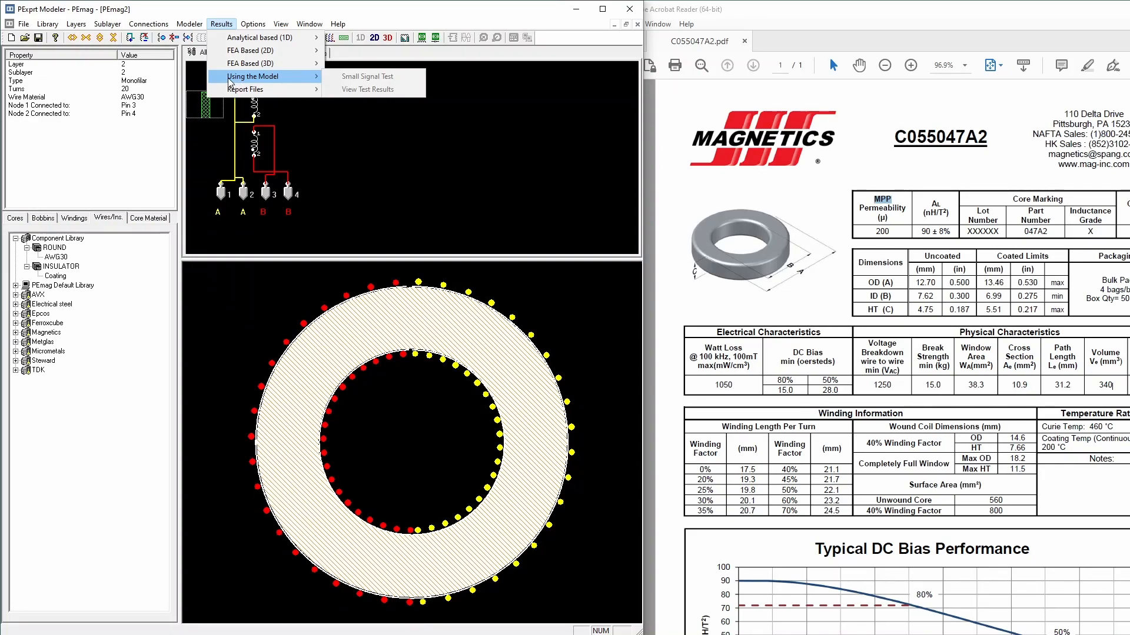
mouse_move(189, 25)
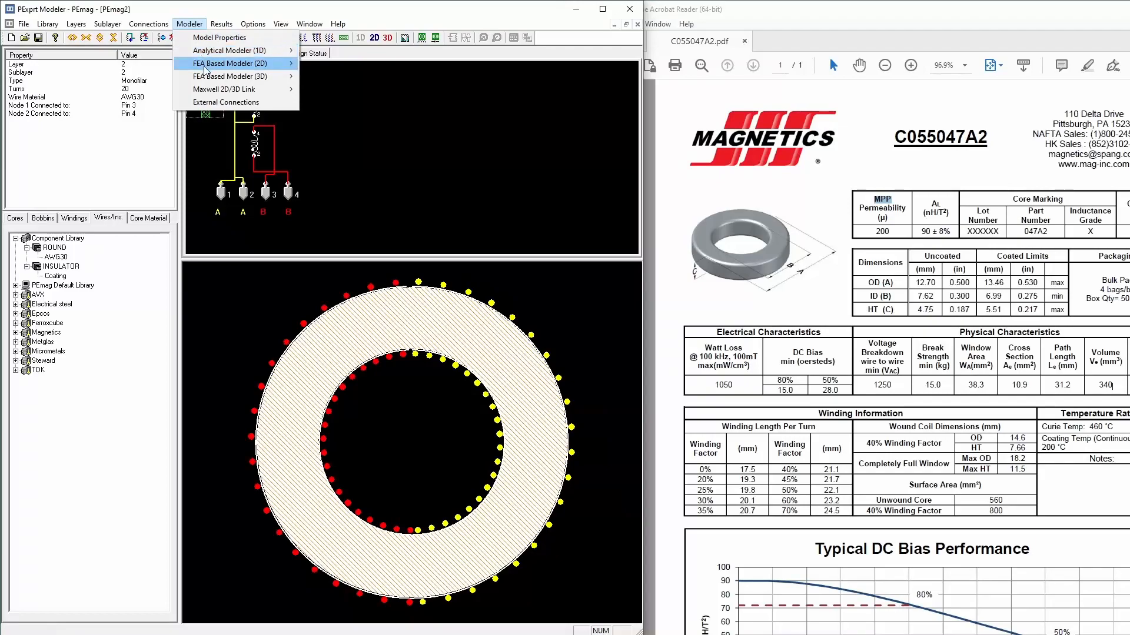
mouse_move(205, 70)
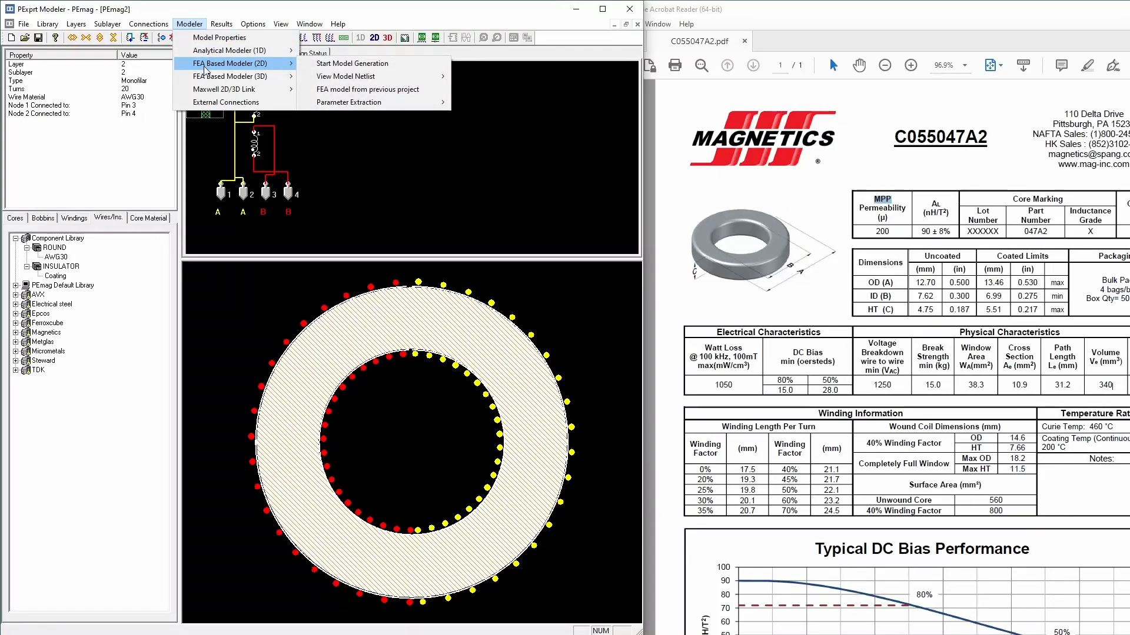
click(347, 63)
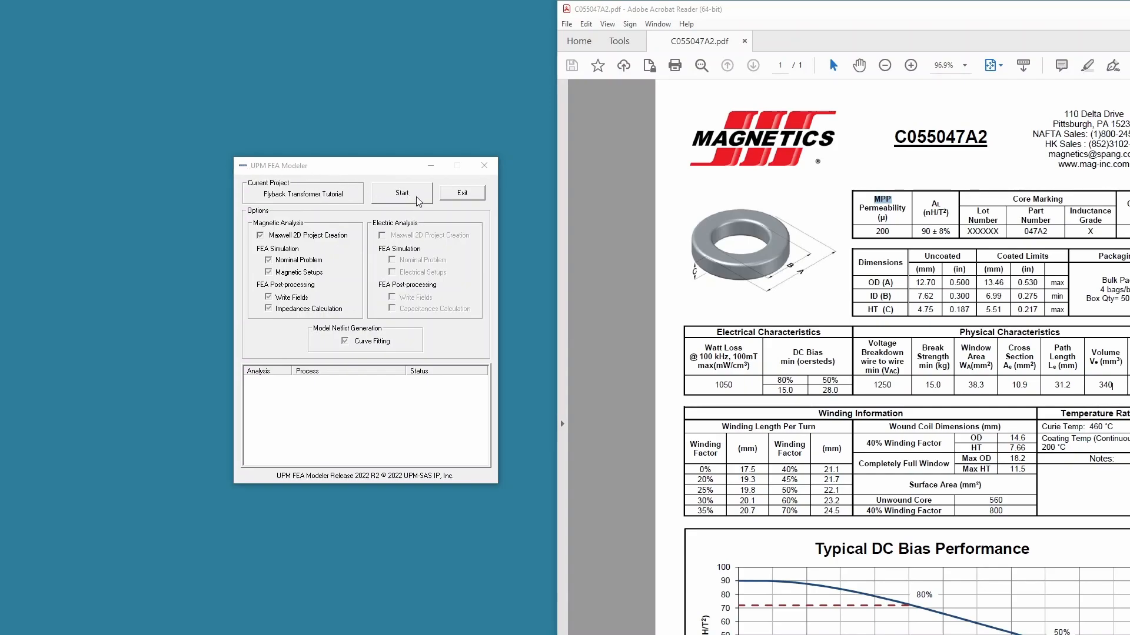
click(401, 198)
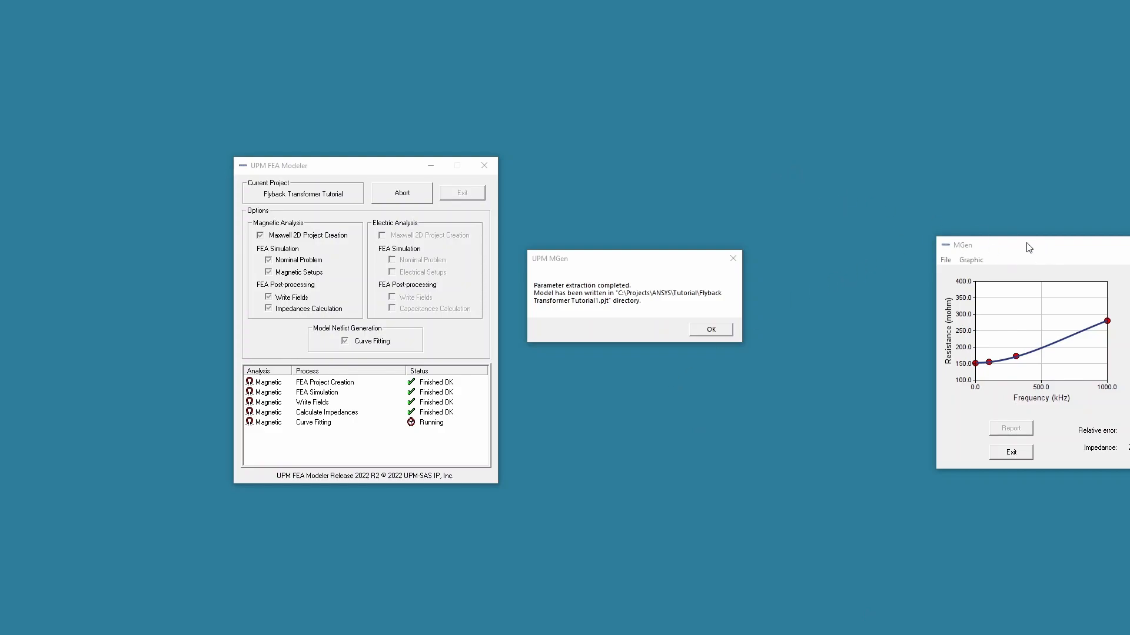
Acknowledge the parameter extraction, review the fitted resistance and inductance curves for Z1_1, and exit the FEA modeler
drag(673, 260, 625, 235)
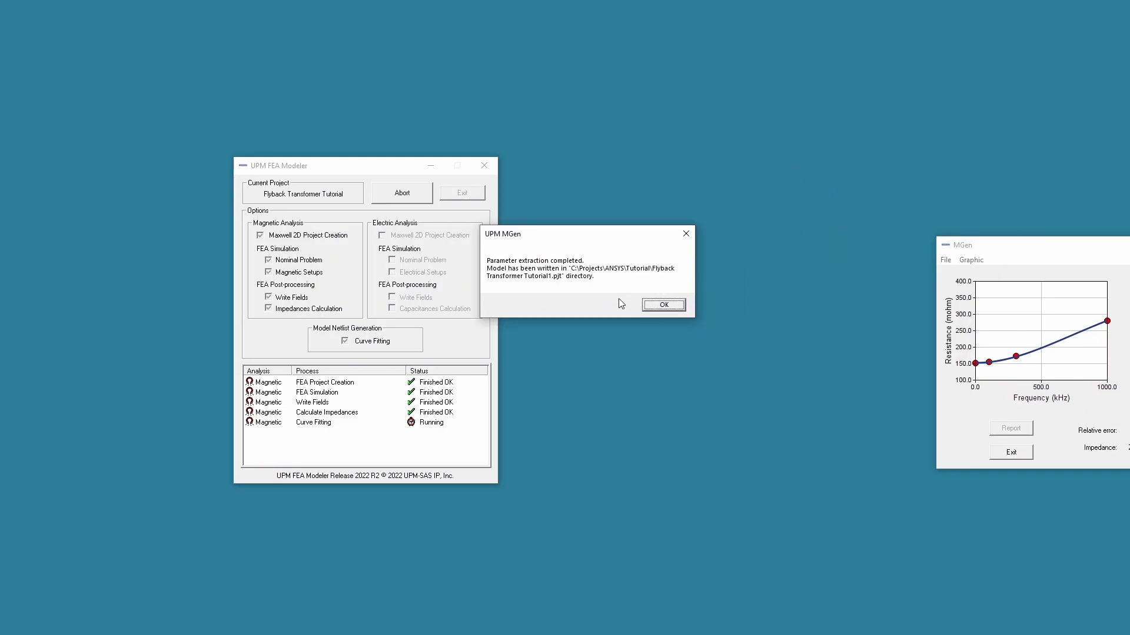
click(657, 307)
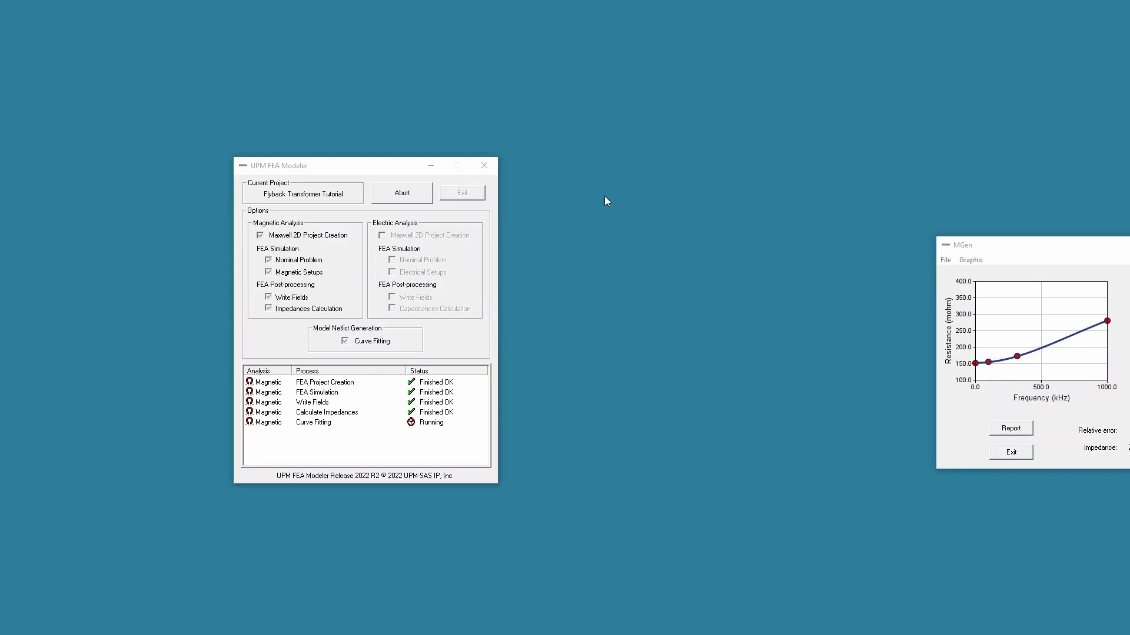
drag(1039, 256, 644, 215)
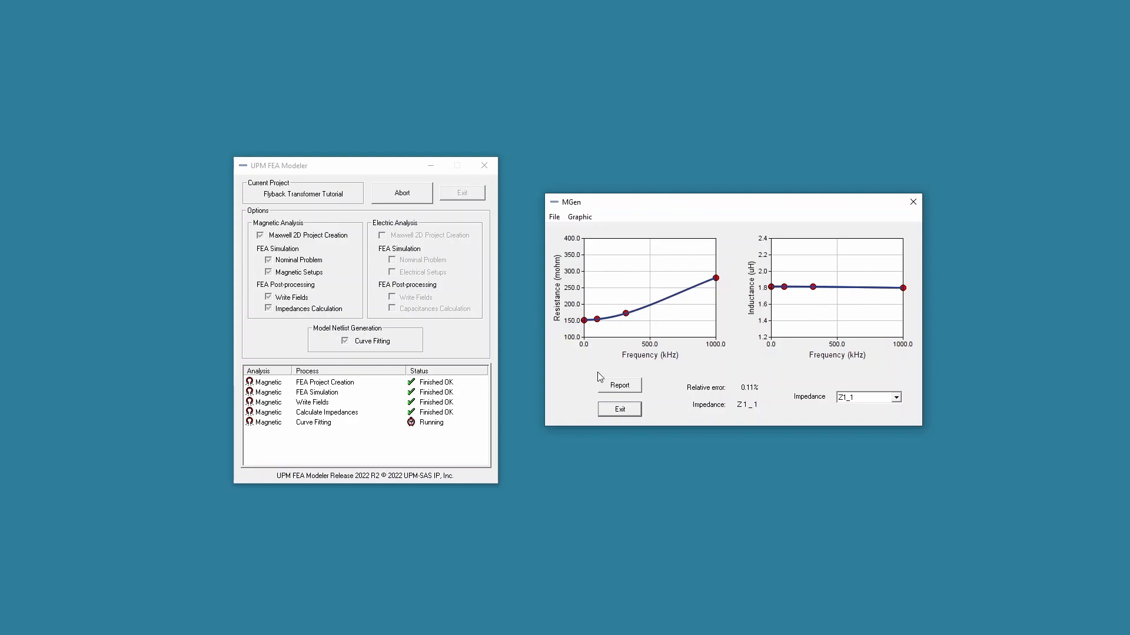
click(618, 410)
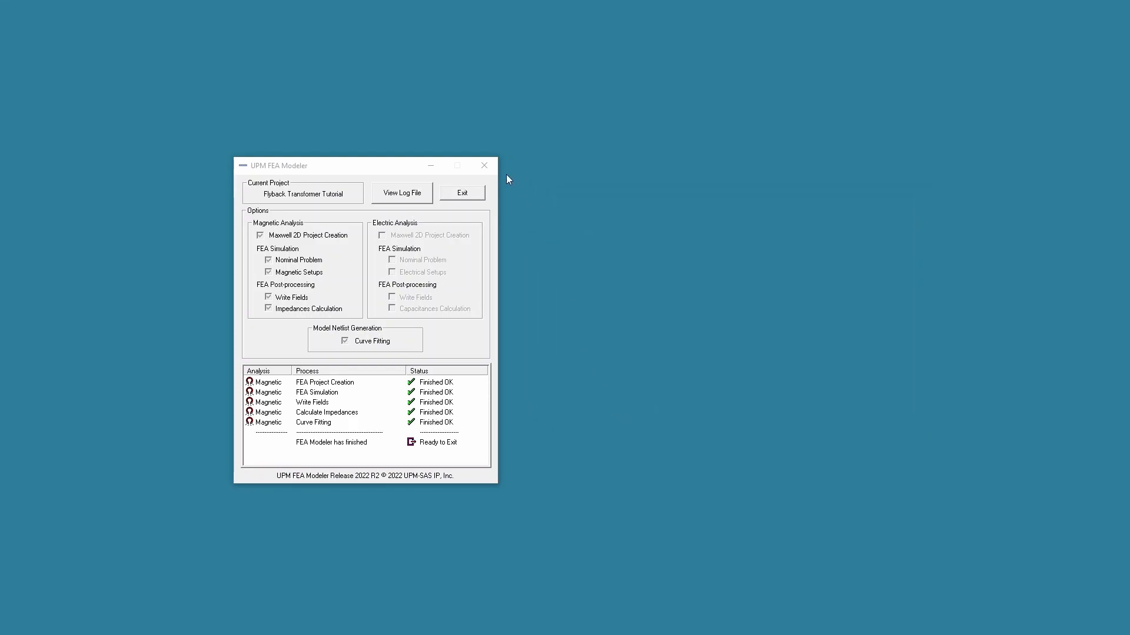
click(463, 194)
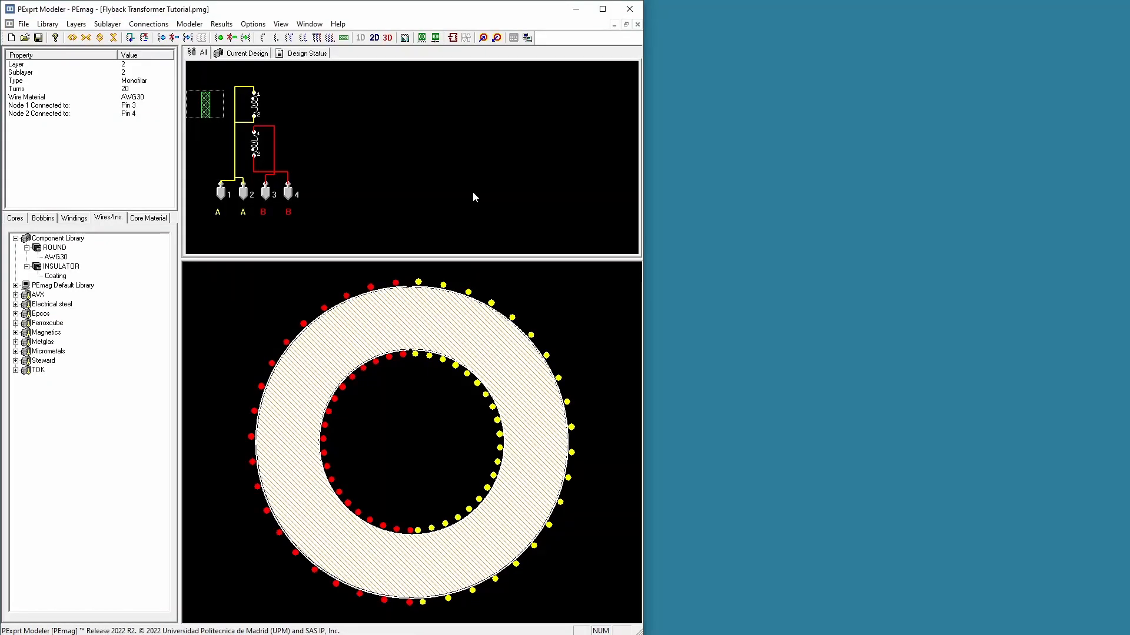
Widen the modeler window and view the DC resistance and magnetizing inductance in the 2D FEA-based results
drag(643, 324, 1128, 362)
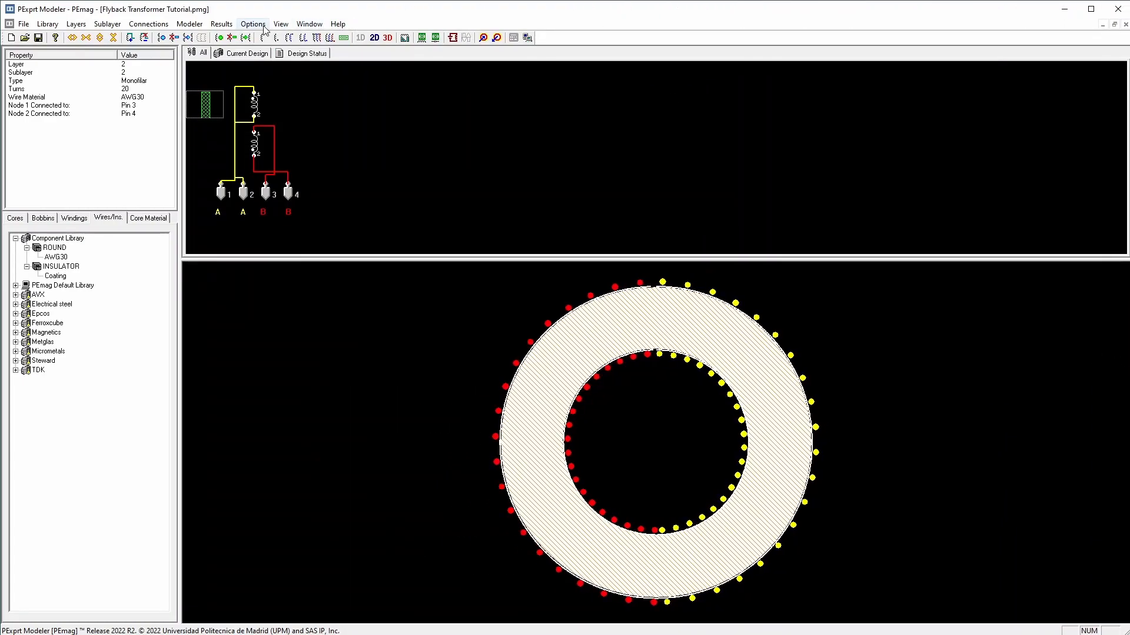
click(222, 25)
mouse_move(259, 51)
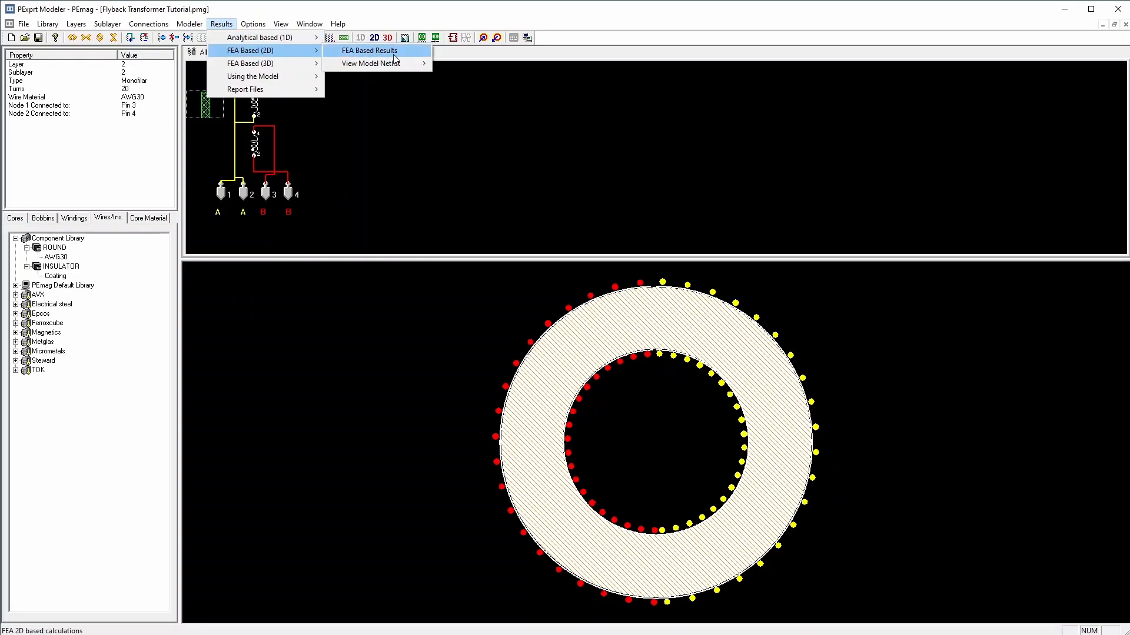
click(358, 53)
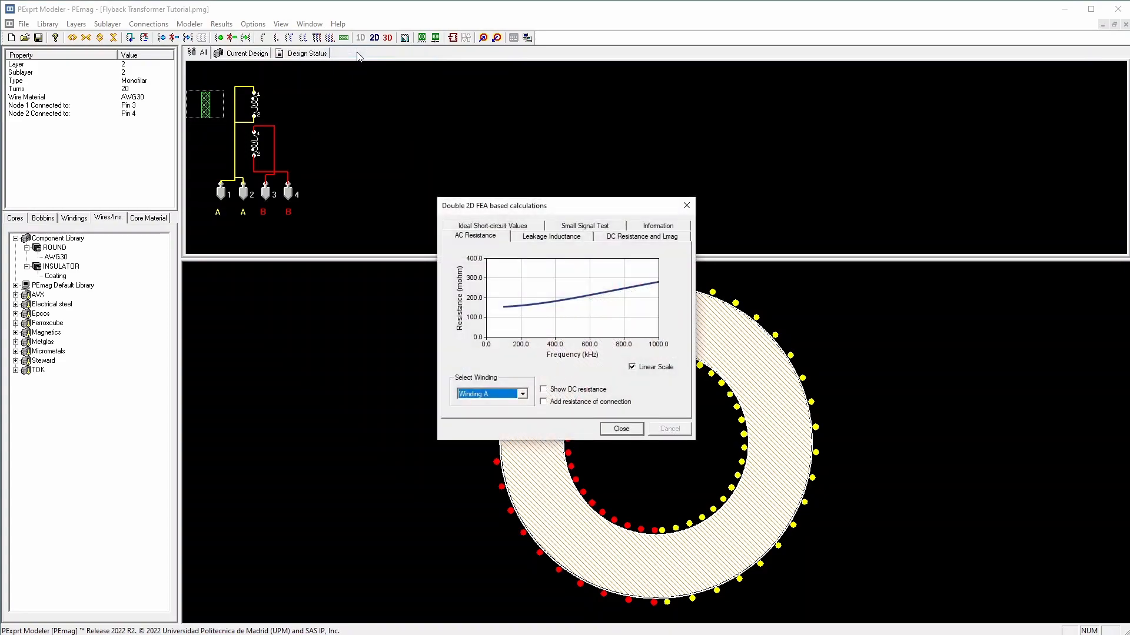
click(634, 238)
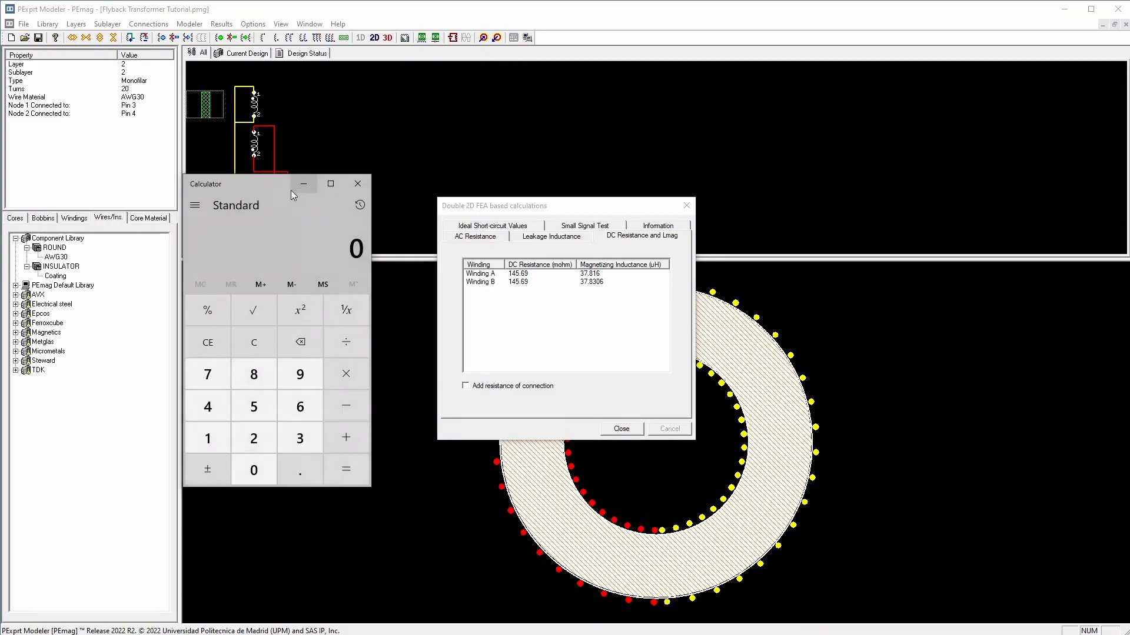
Calculate 20 squared times 90 in Calculator to cross-check the magnetizing inductance, and close it
drag(246, 185, 263, 184)
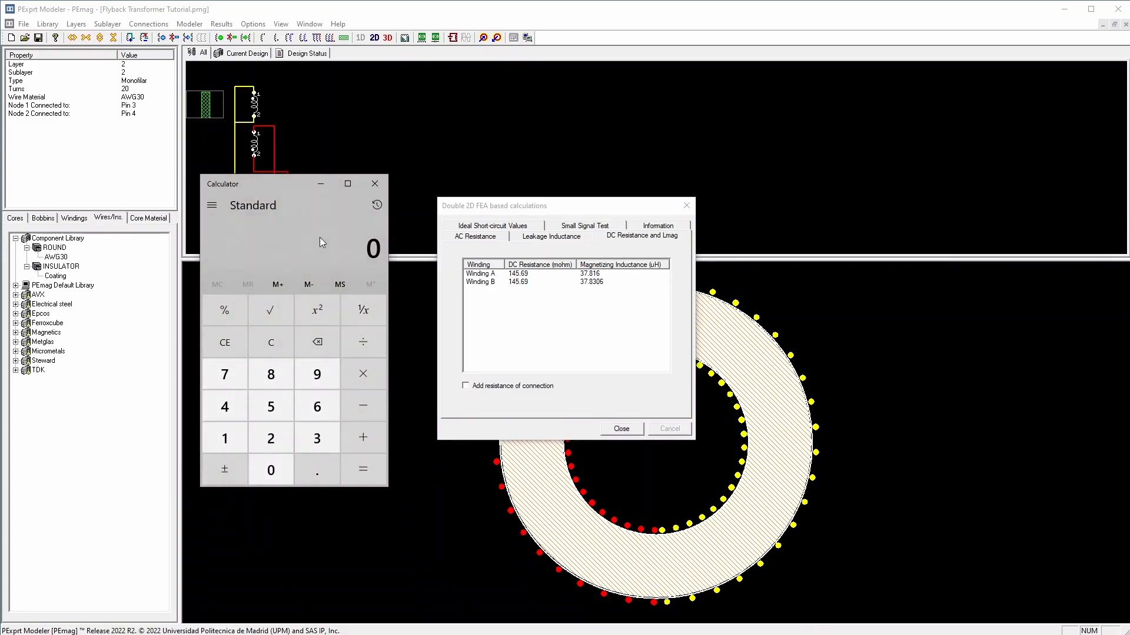
text(20)
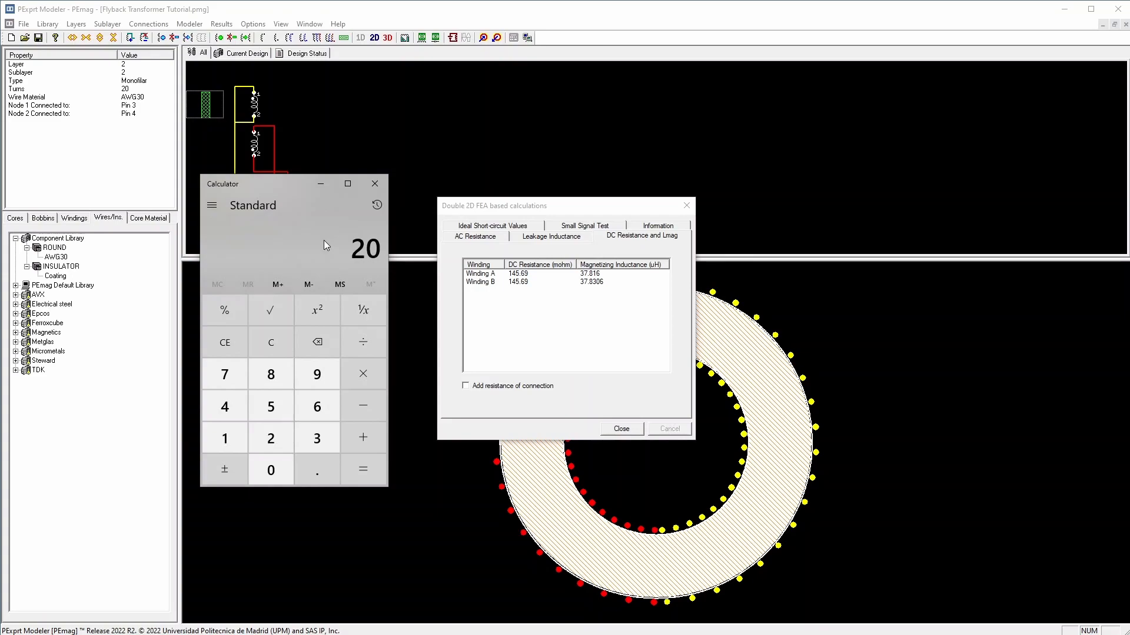
click(325, 318)
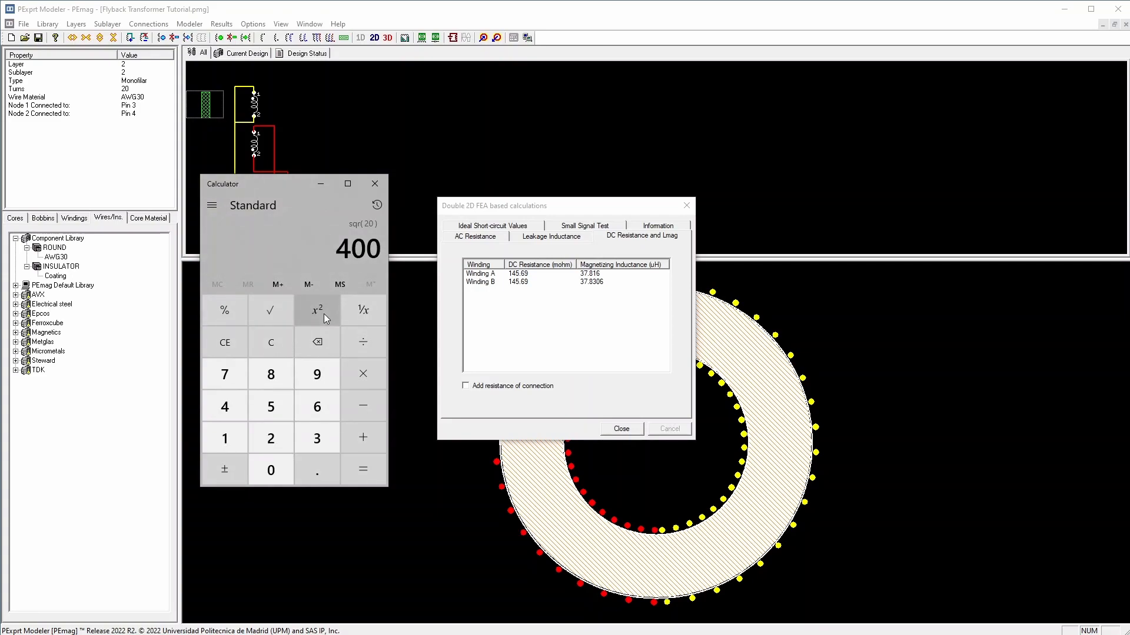
text(*90)
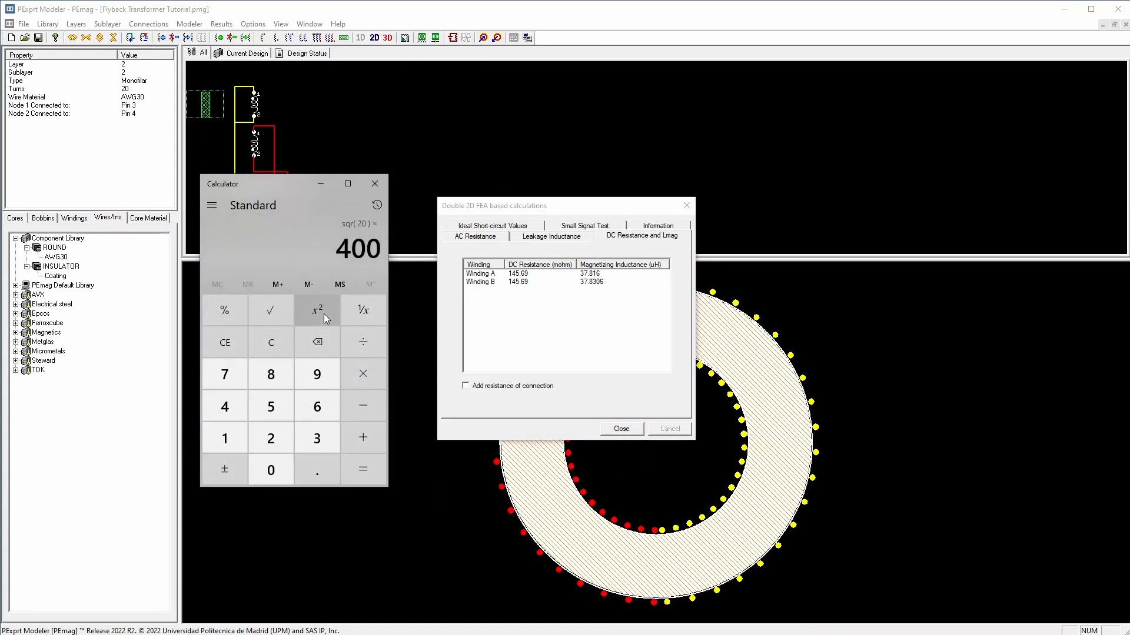
key(Return)
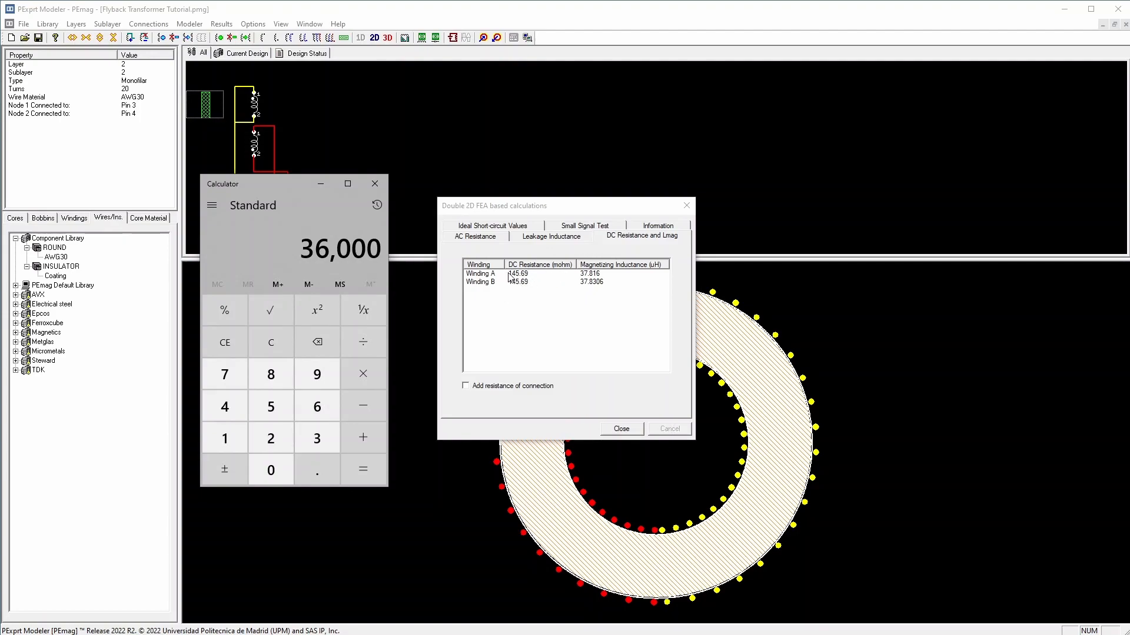
click(375, 183)
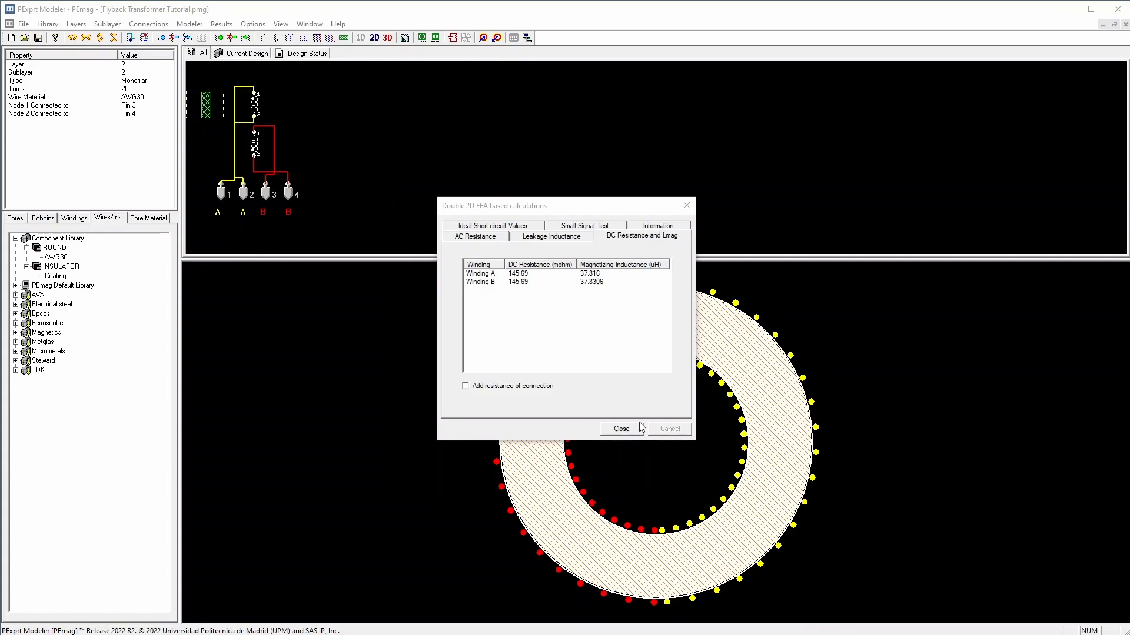
Close the FEA results and open a 3D open-circuit Maxwell eddy current project without applying symmetries
click(627, 433)
click(183, 25)
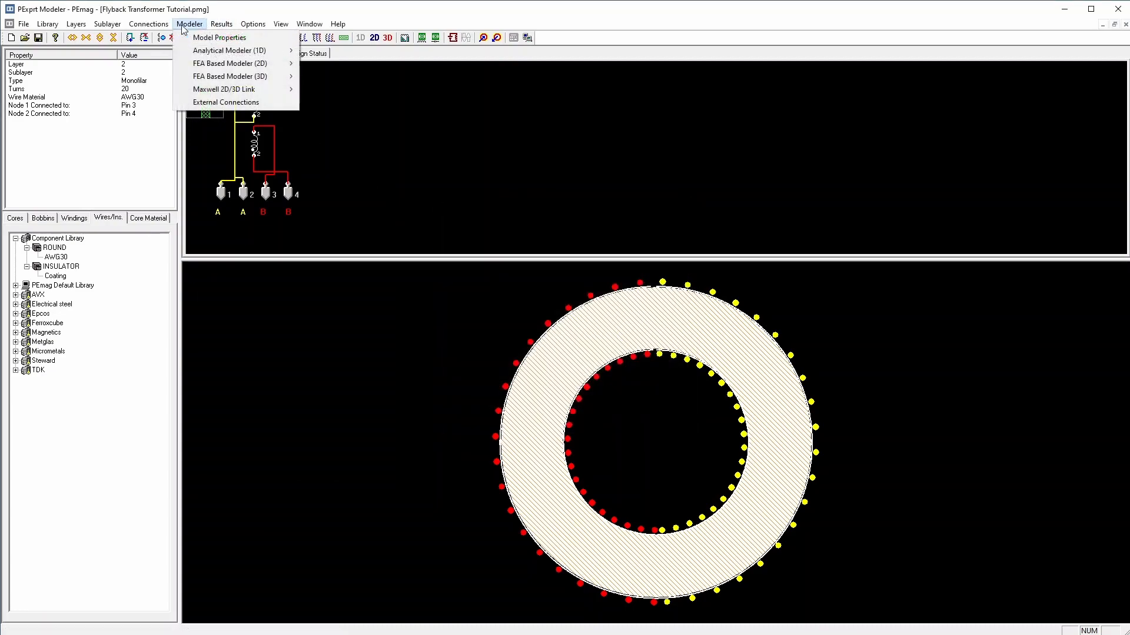
mouse_move(180, 89)
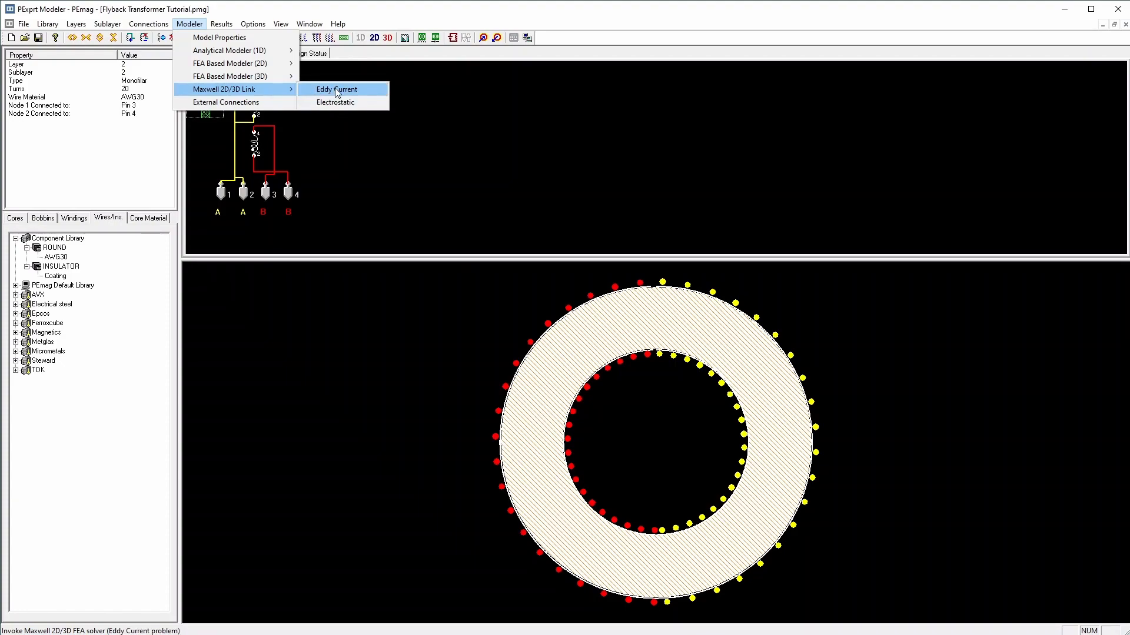
click(369, 89)
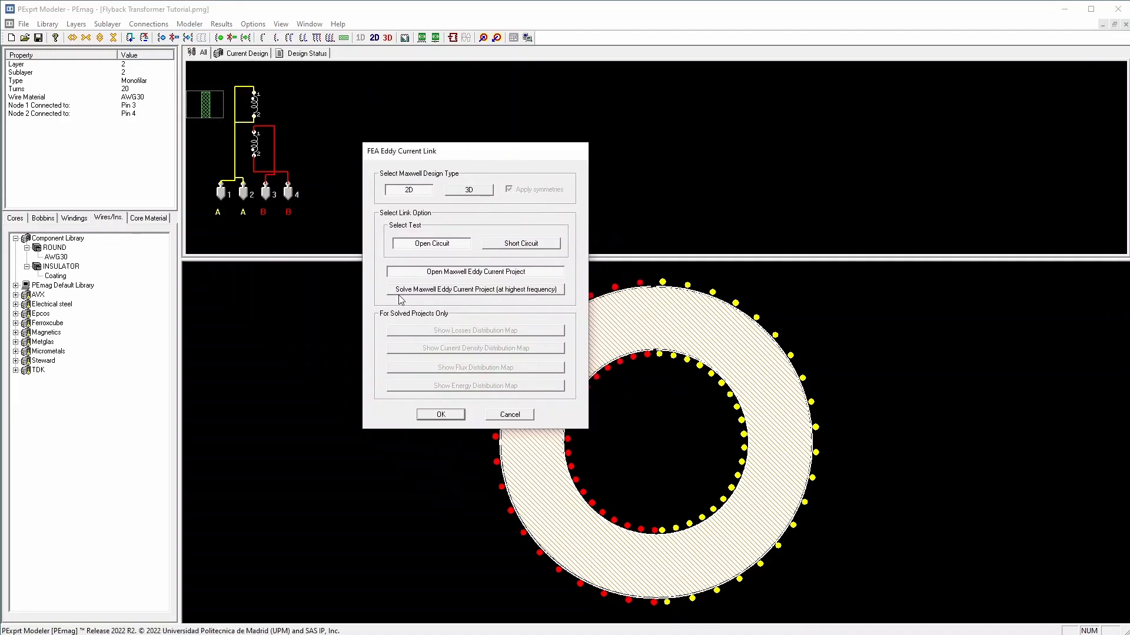
click(465, 191)
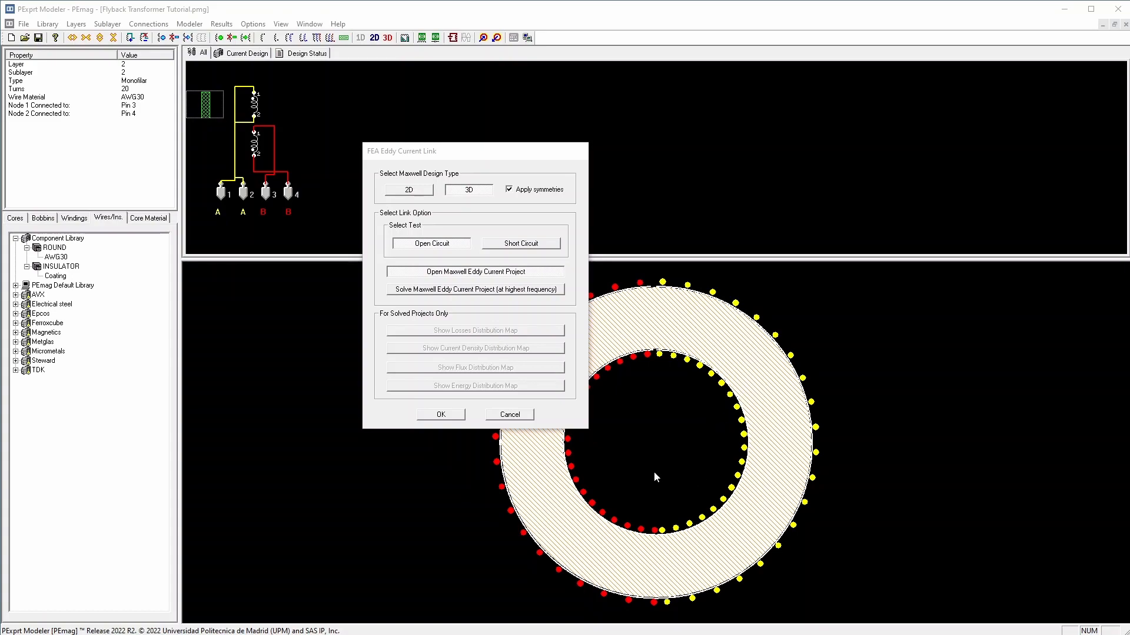
click(511, 190)
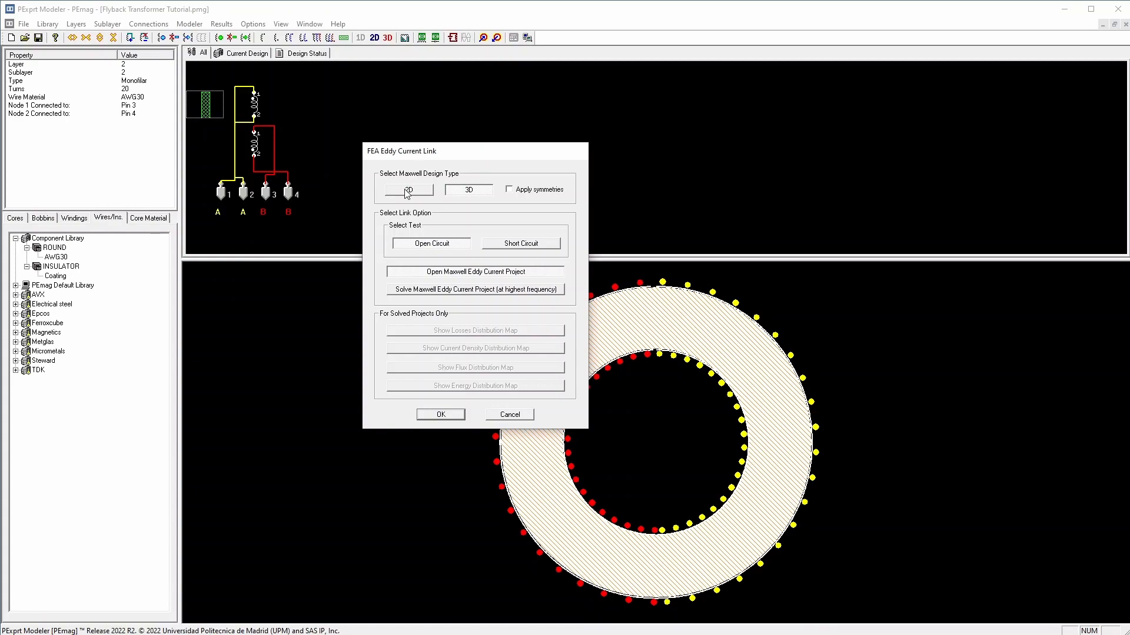
click(441, 415)
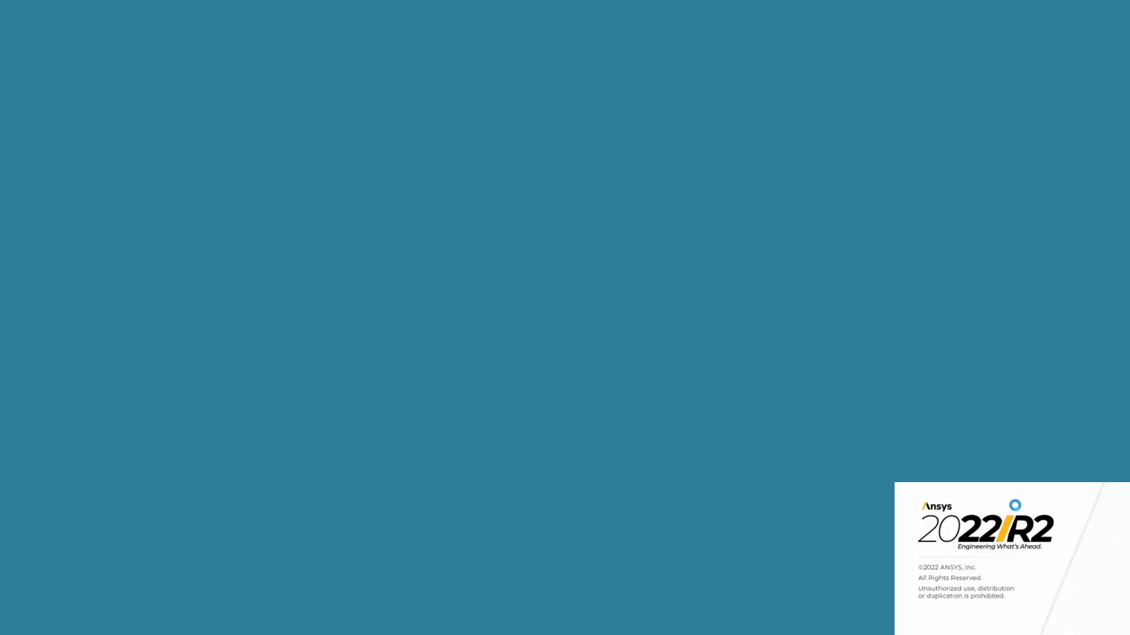